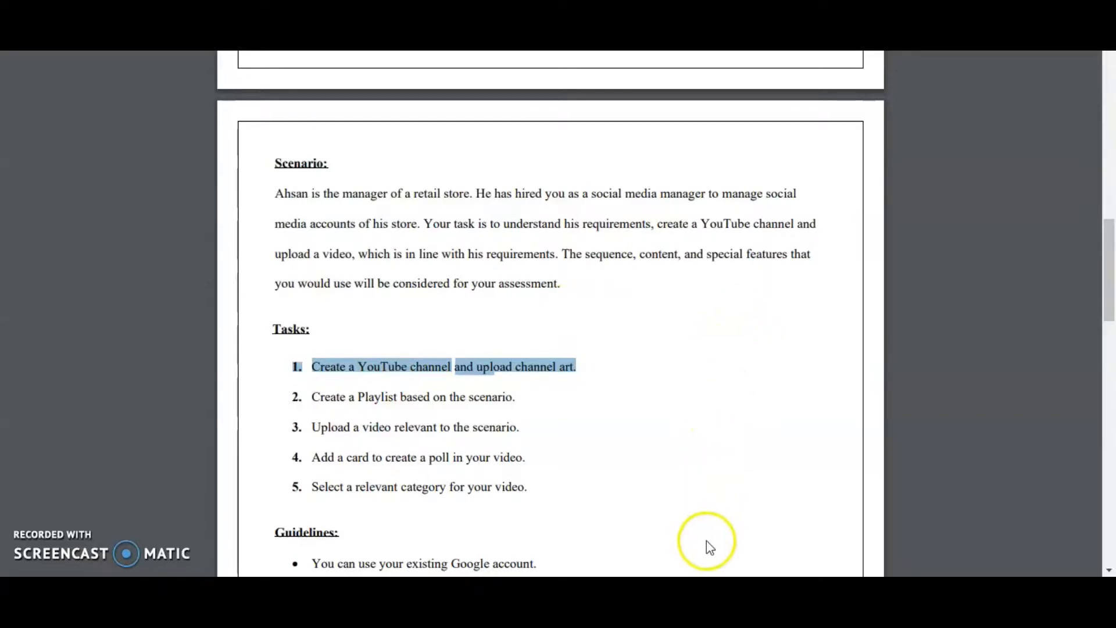
- Switch to the Word document and replace the empty second list item with a blank unnumbered line under task 1
left_click(691, 591)
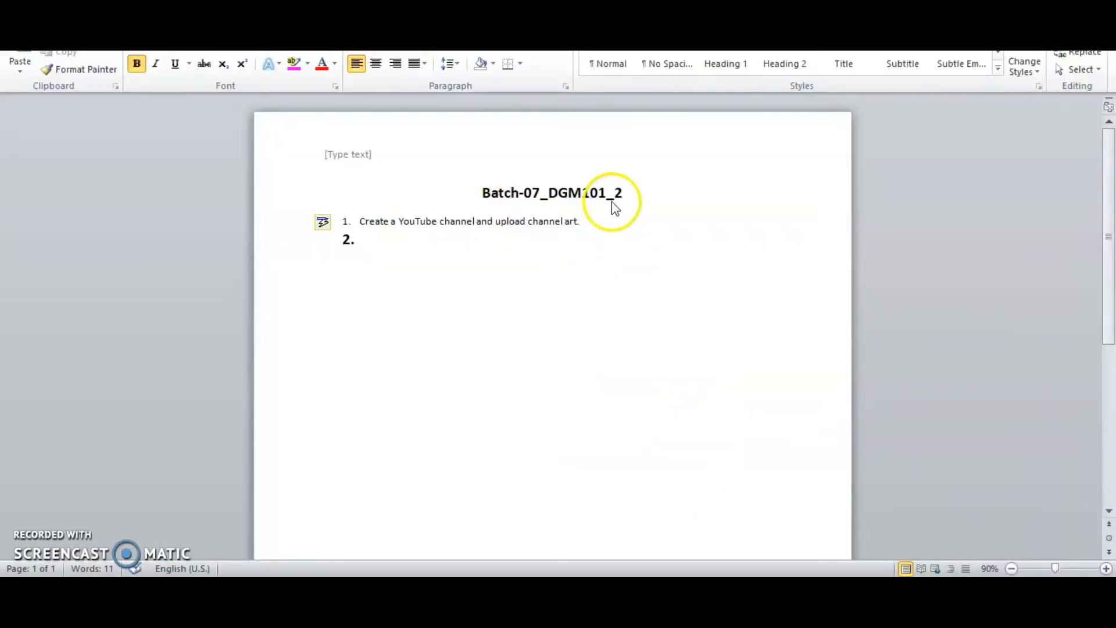
left_click(395, 243)
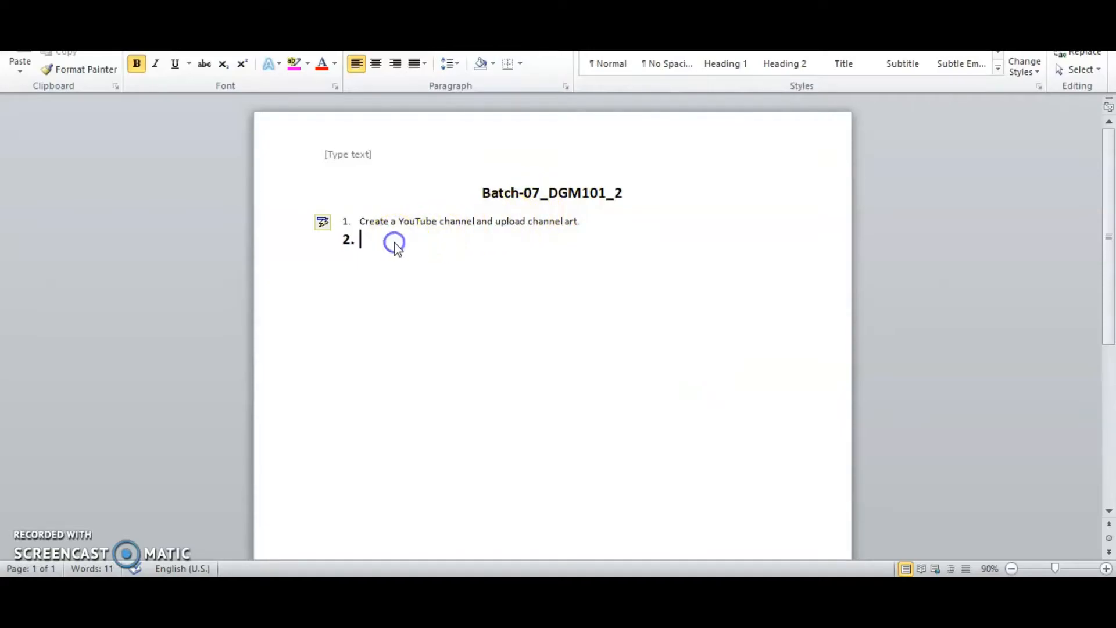
key("BackSpace")
key("BackSpace")
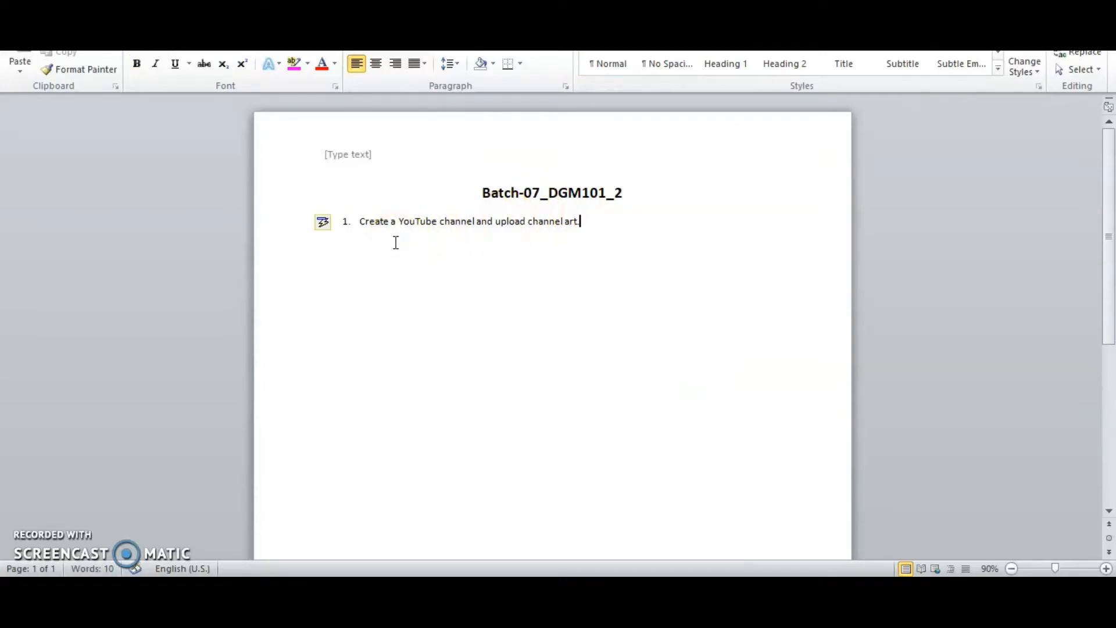
key("Return")
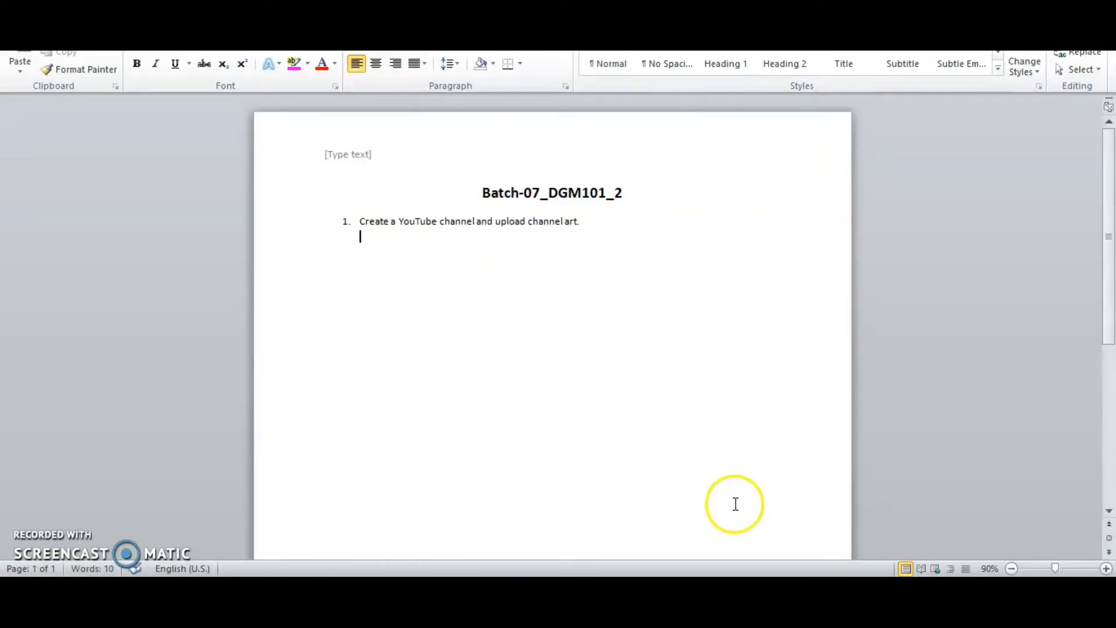
- Switch to YouTube in the browser and create a channel using the Google Account's own name
left_click(720, 590)
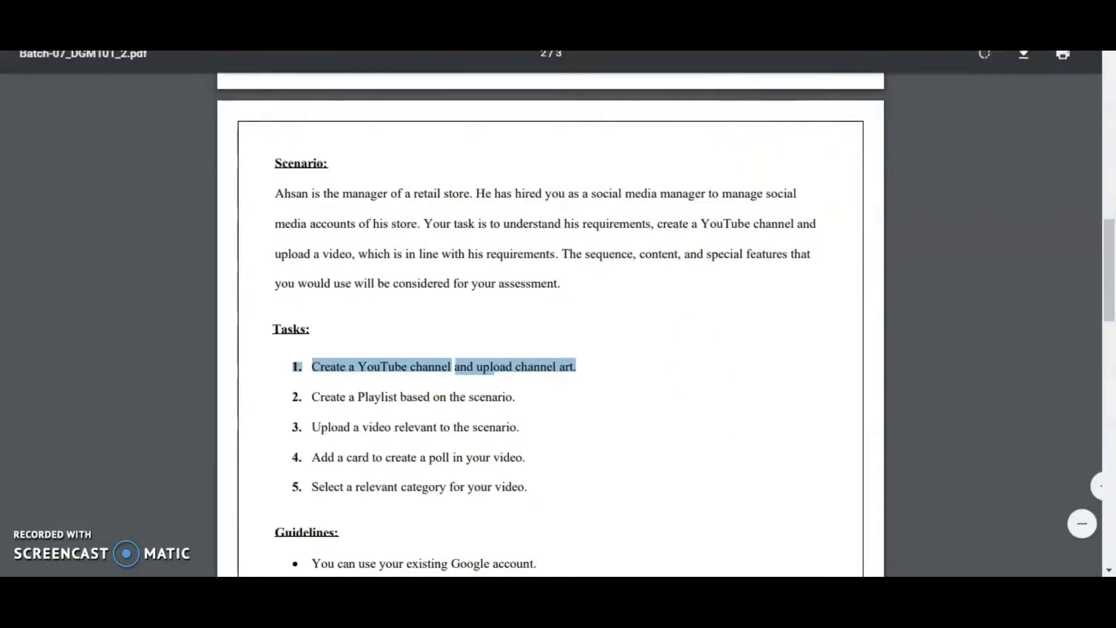
key("ctrl+Tab")
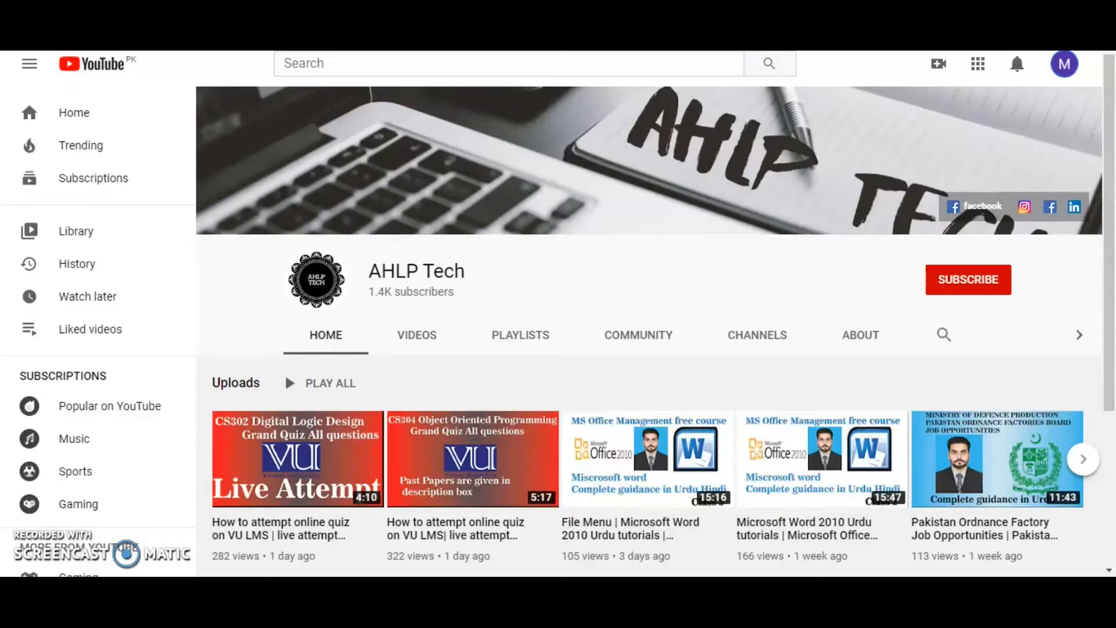
left_click(1064, 67)
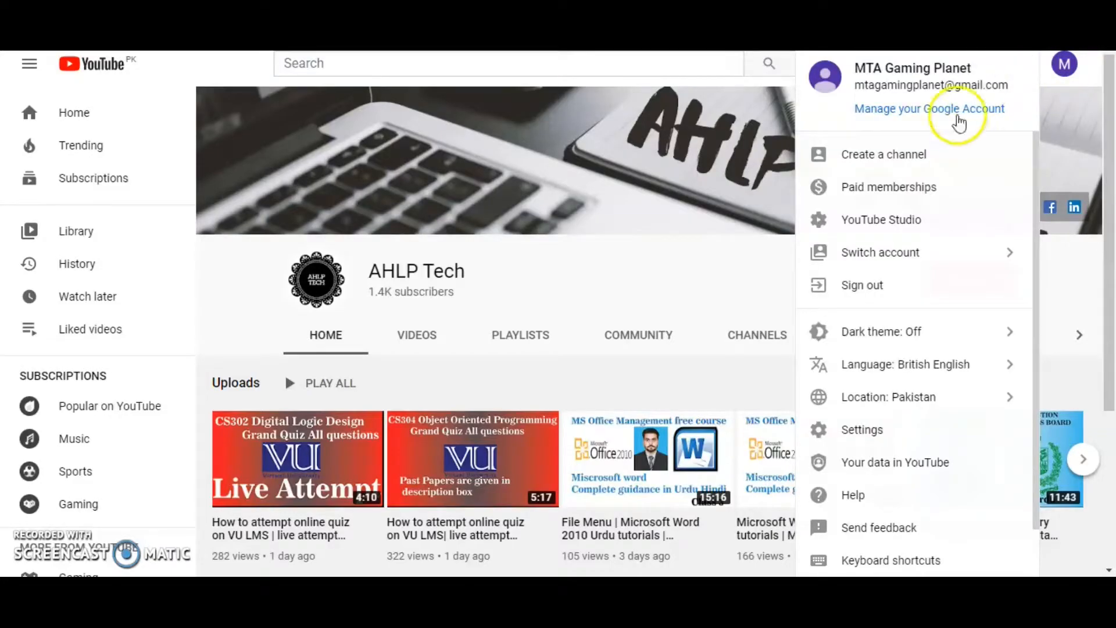
left_click(904, 165)
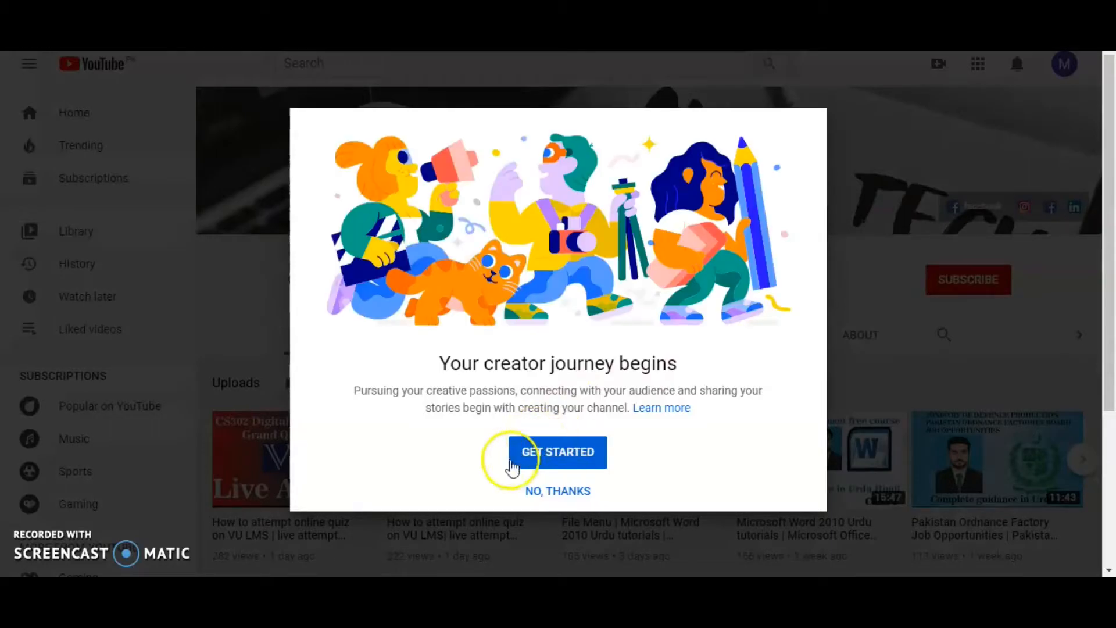
left_click(554, 452)
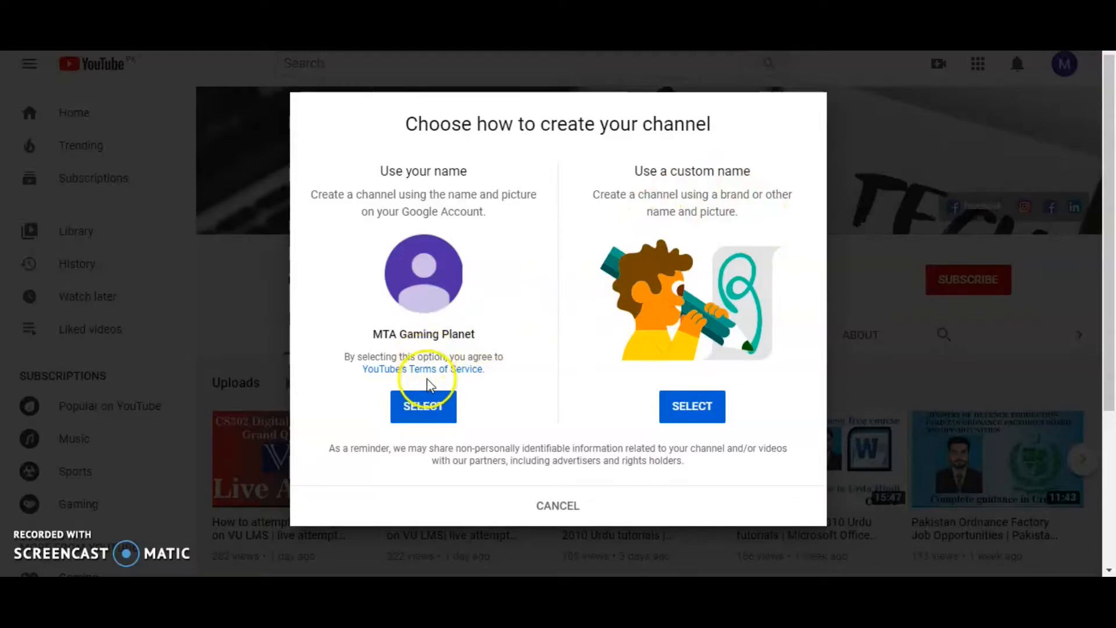
left_click(420, 402)
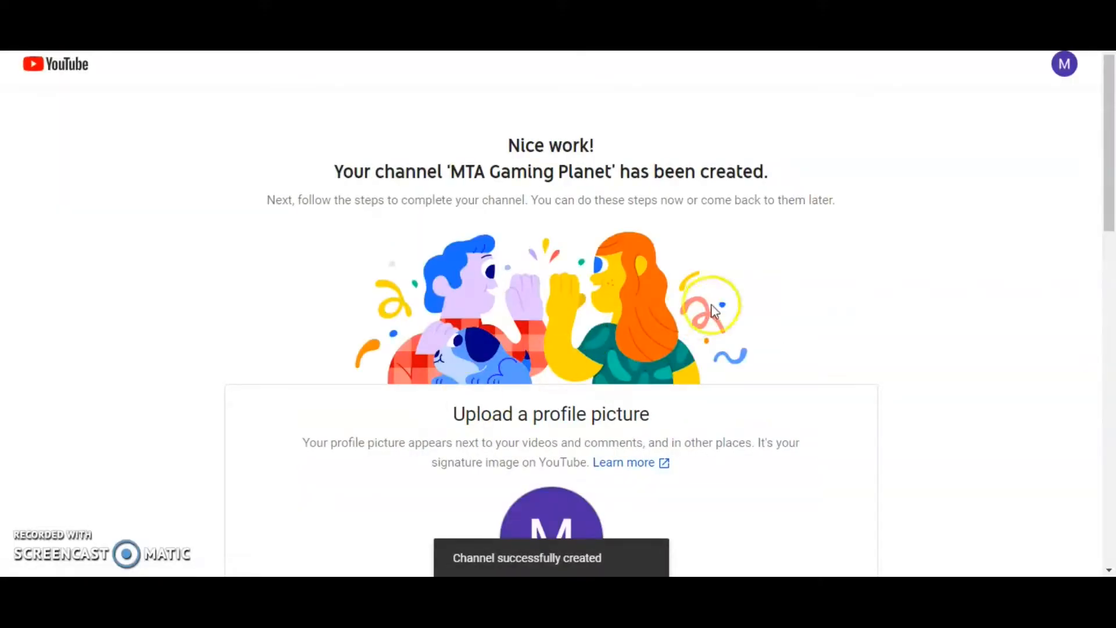
- Look through the profile picture, channel description and site link sections, and skip this optional setup
left_click_drag(1110, 176, 1110, 245)
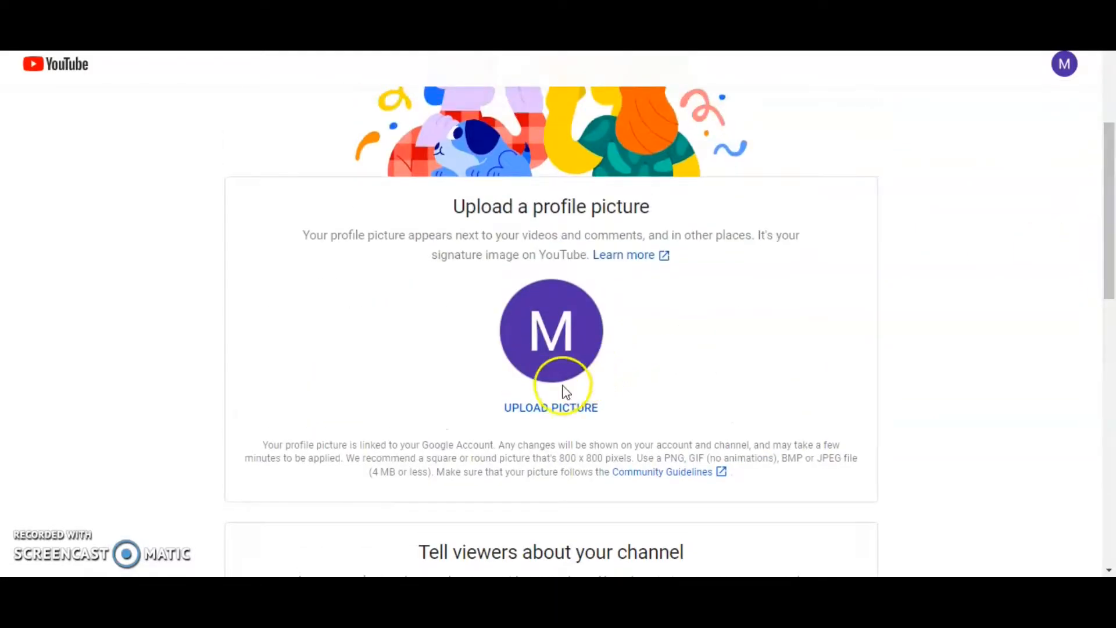
left_click_drag(1105, 235, 1107, 357)
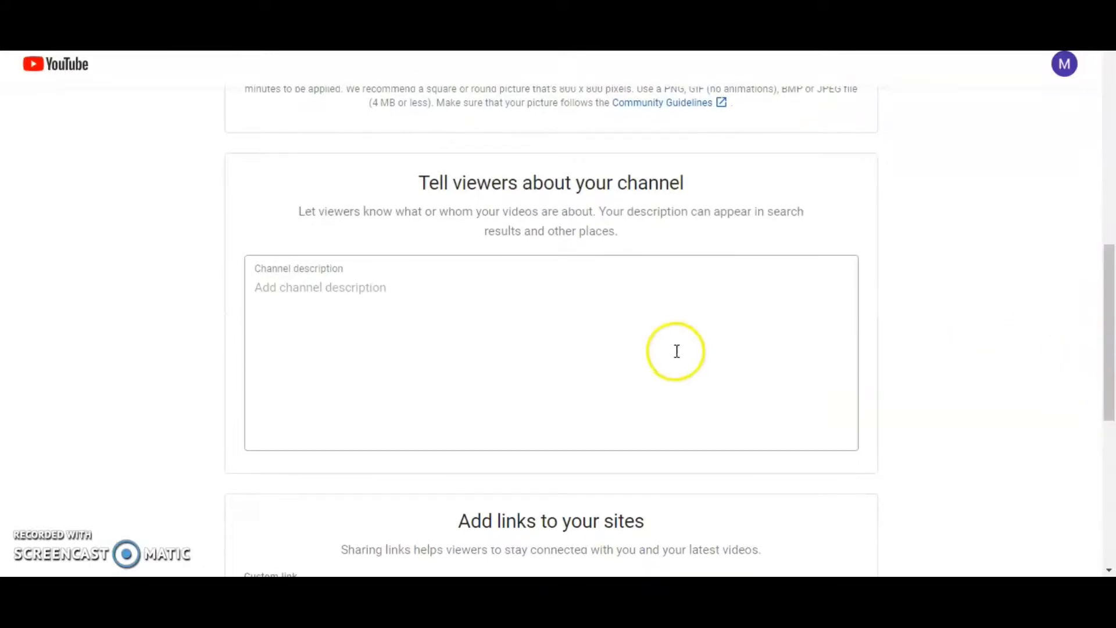
left_click_drag(1108, 302, 940, 312)
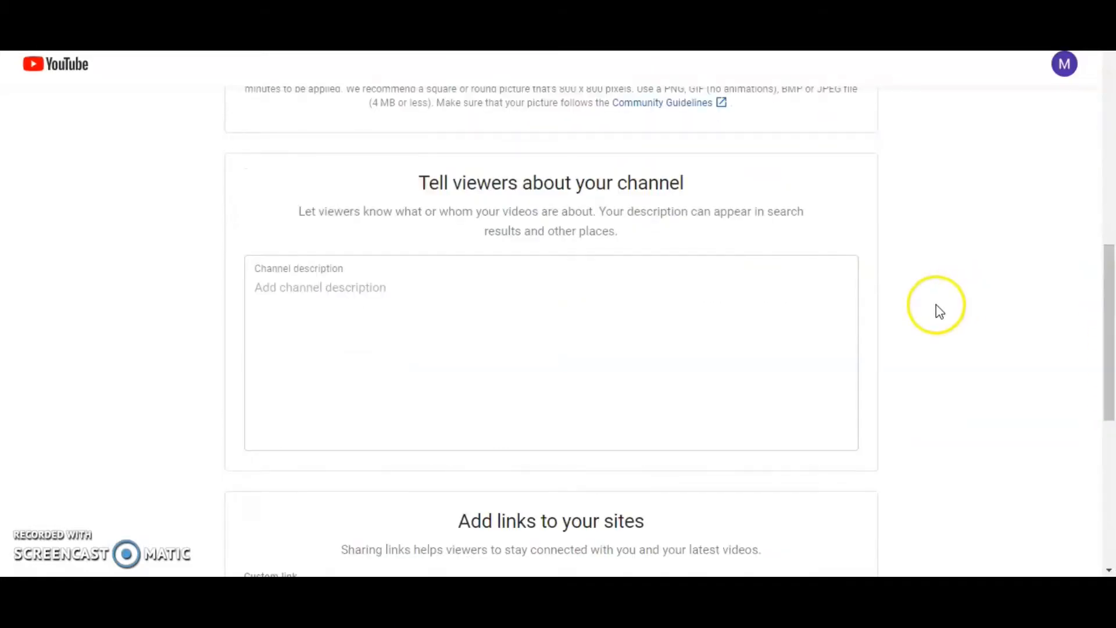
left_click_drag(1110, 299, 1111, 64)
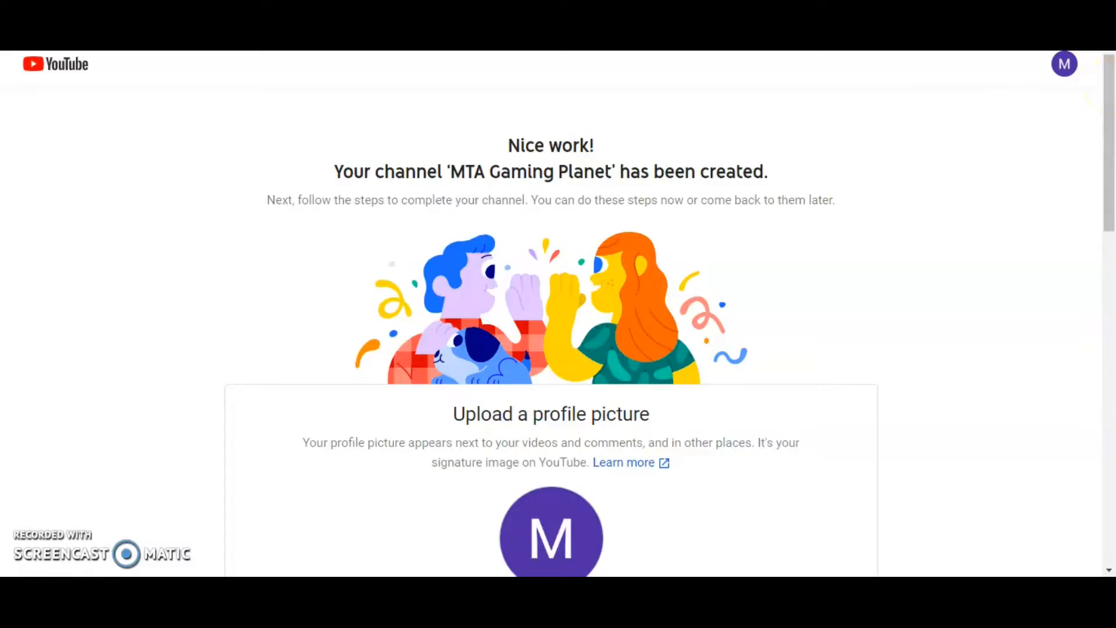
scroll(386, 354, "down", 15)
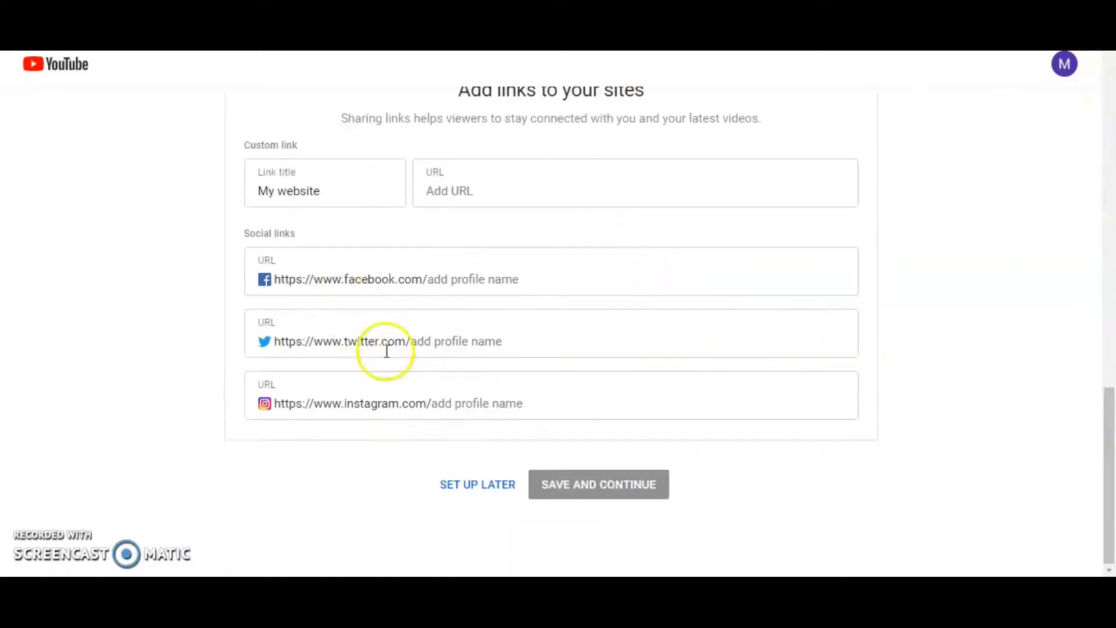
left_click(472, 494)
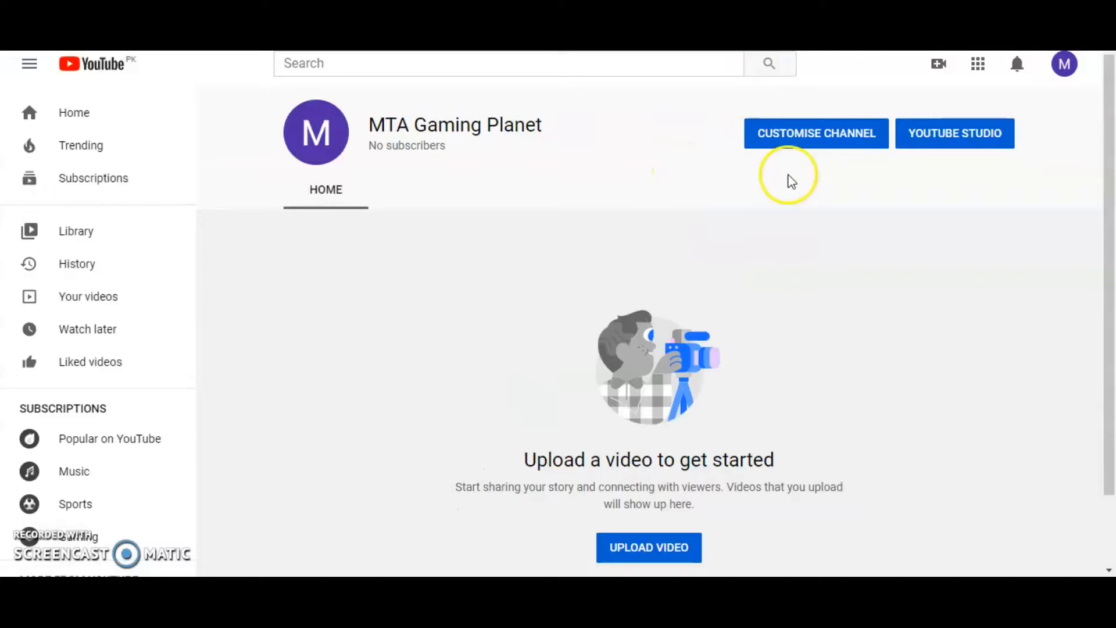
- Open the new channel for customisation and start adding channel art
left_click(837, 150)
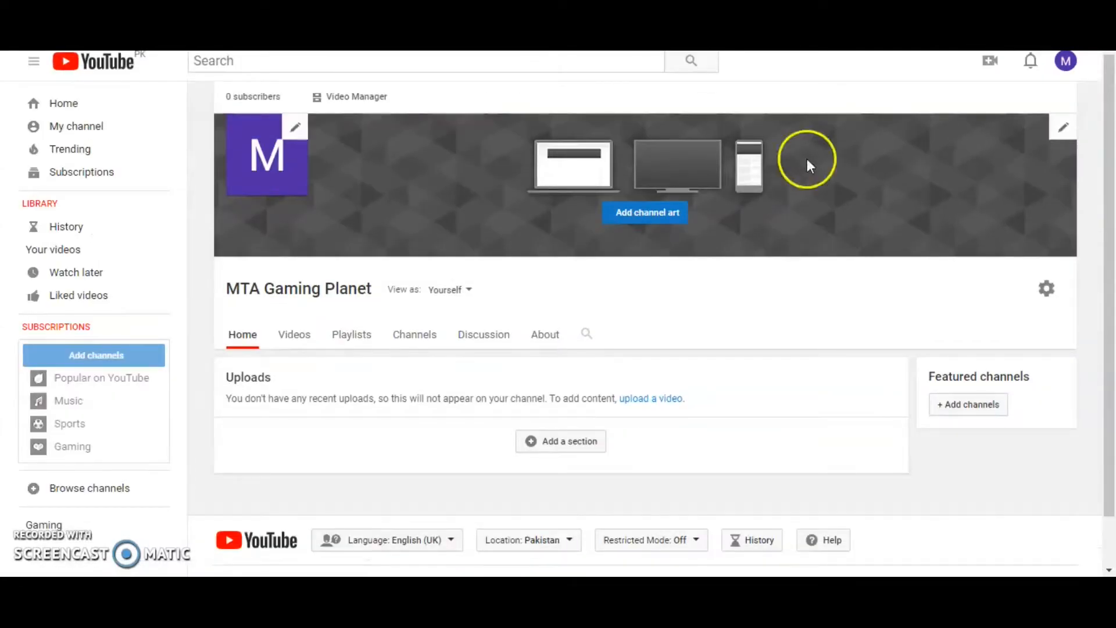
left_click(653, 213)
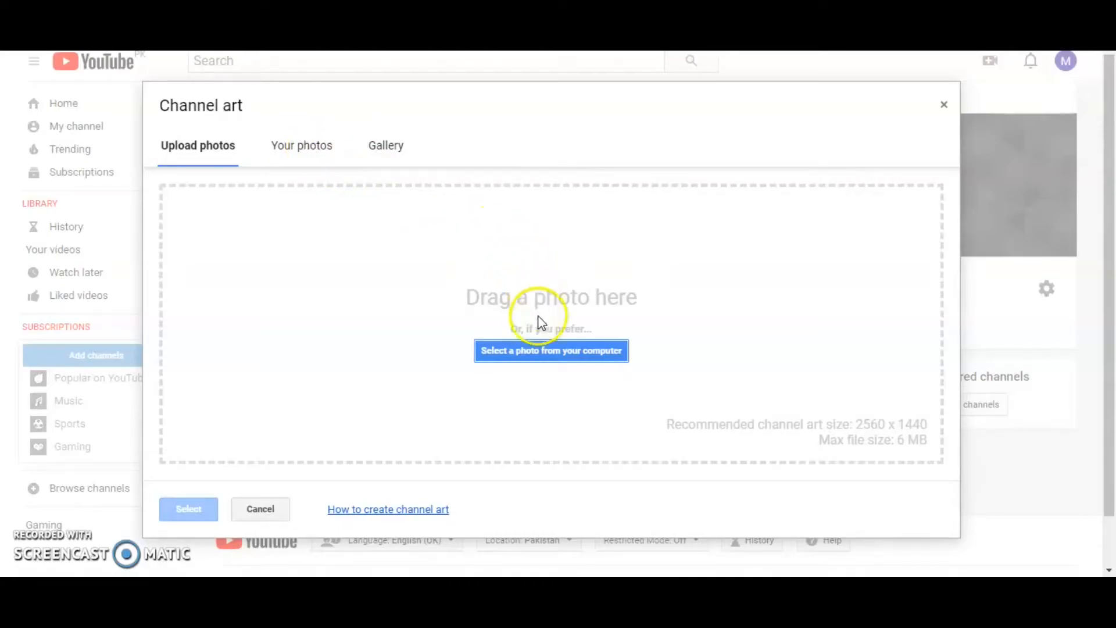
- Try to upload a photo from a desktop subfolder as the channel art
left_click(532, 346)
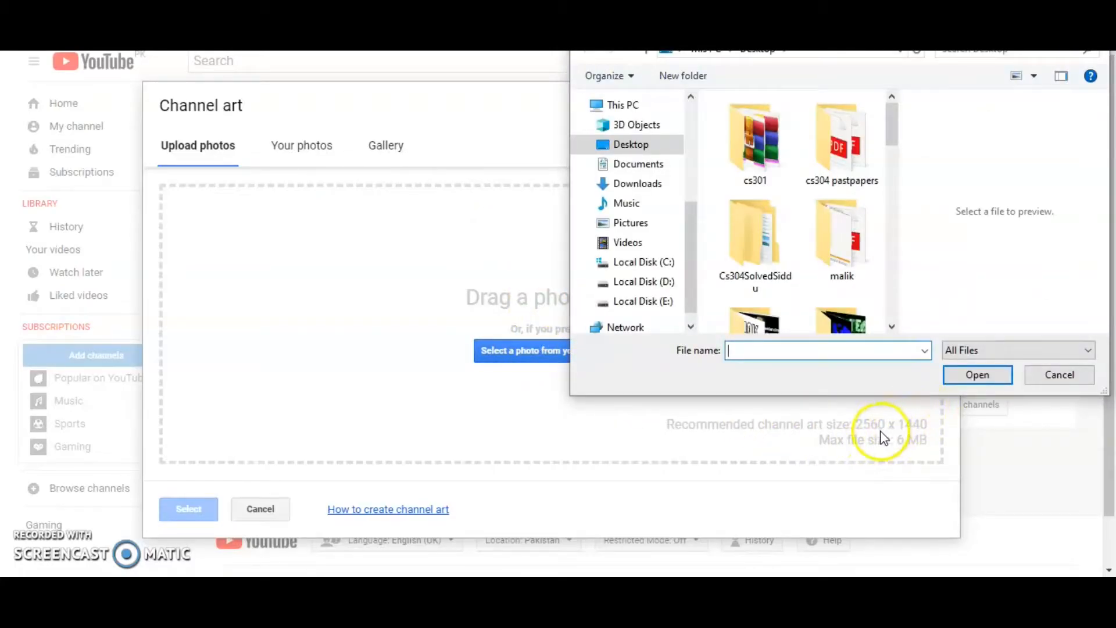
left_click(898, 457)
left_click(891, 326)
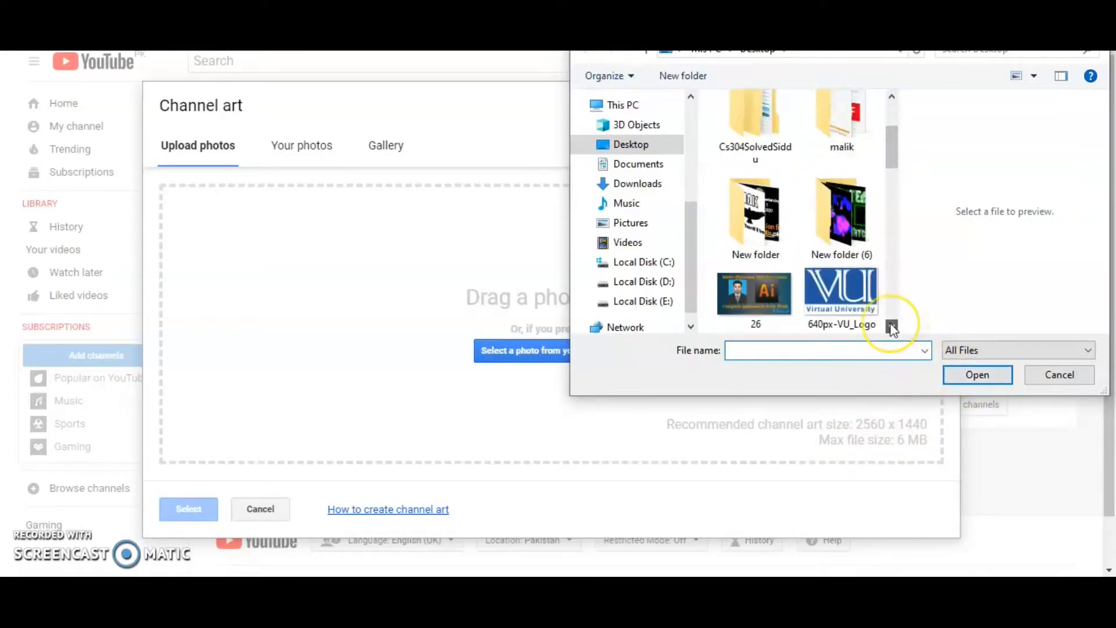
left_click(892, 327)
left_click(892, 326)
left_click(892, 327)
left_click(892, 326)
left_click_drag(891, 285, 897, 114)
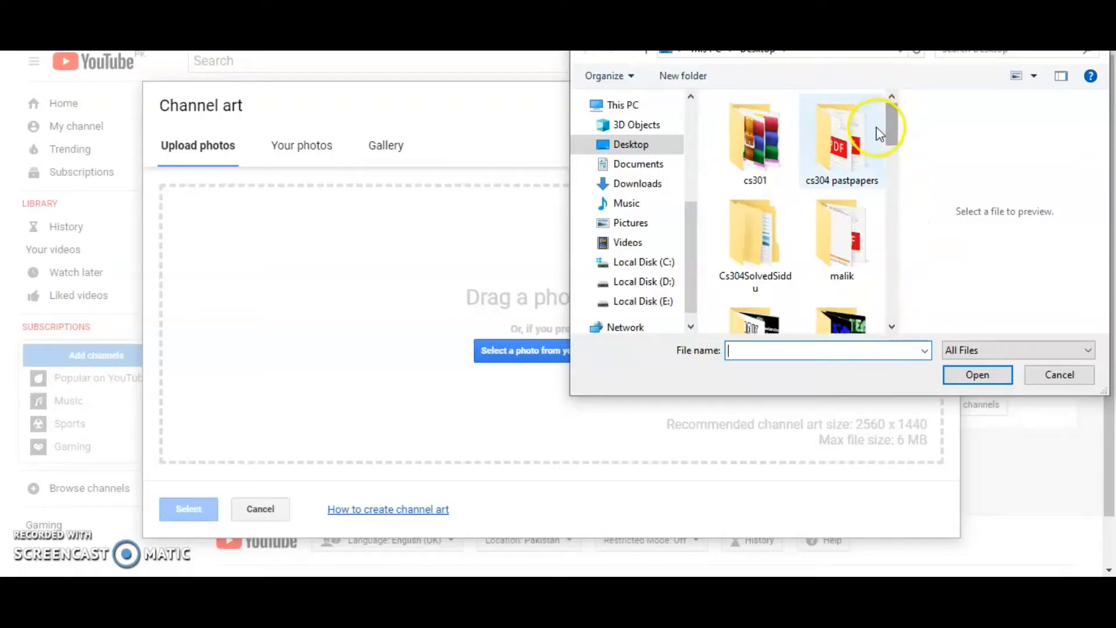
double_click(857, 242)
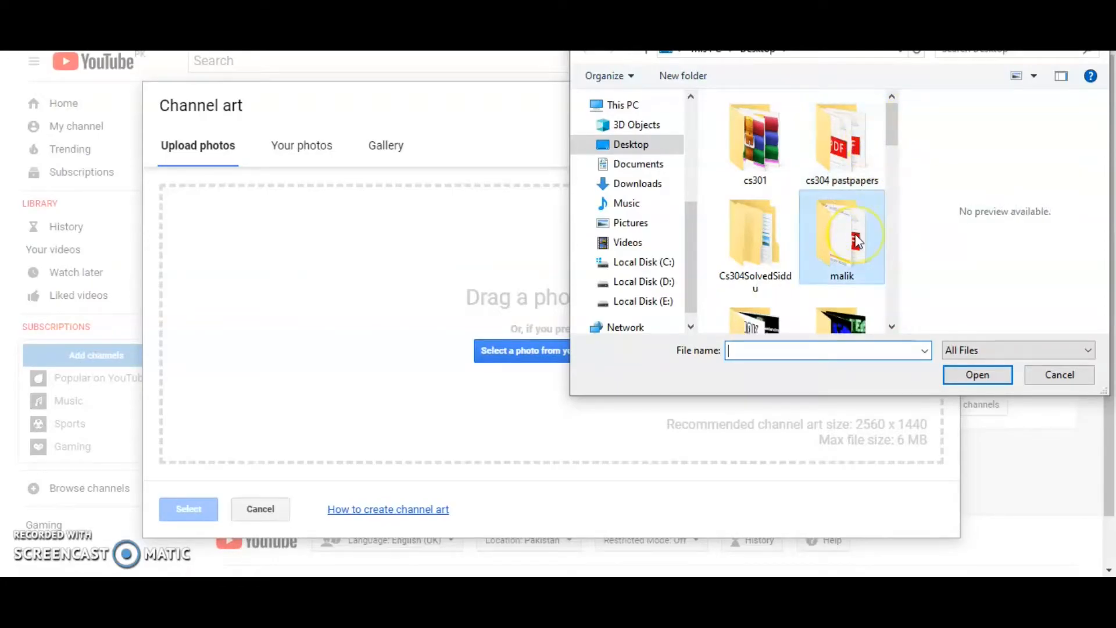
left_click_drag(892, 117, 891, 150)
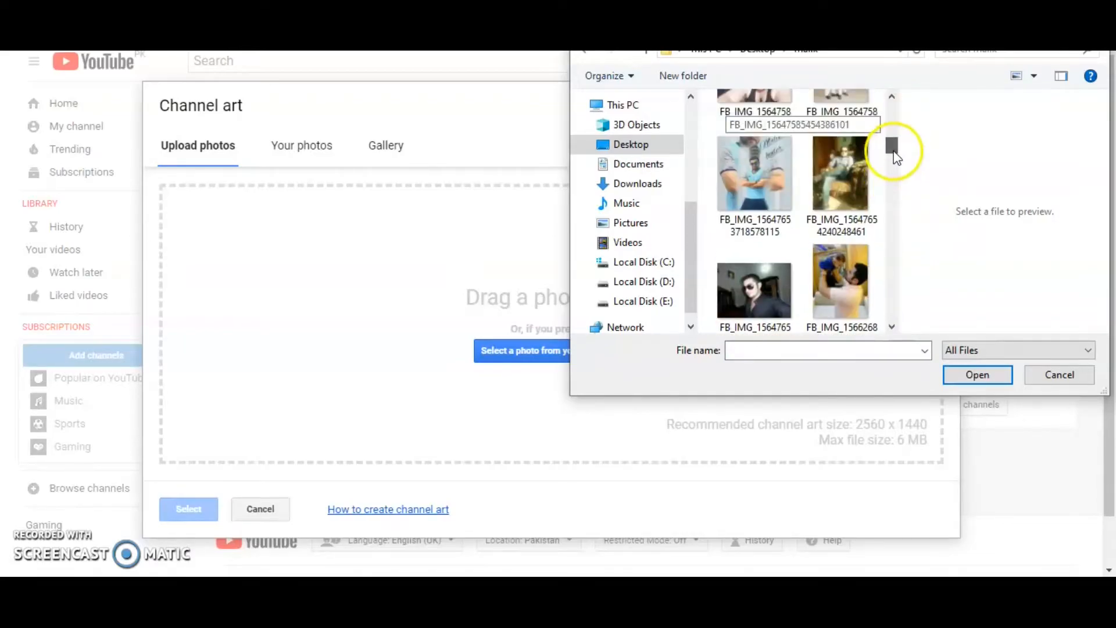
double_click(759, 185)
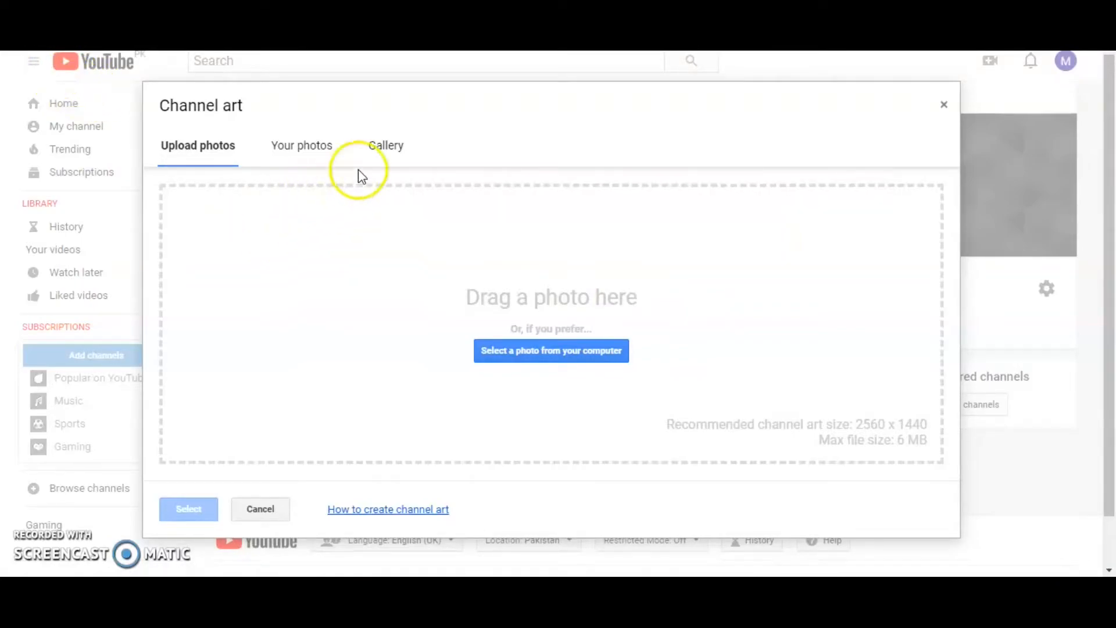
- Apply the gallery image of the misty forest lake as the channel art
left_click(388, 162)
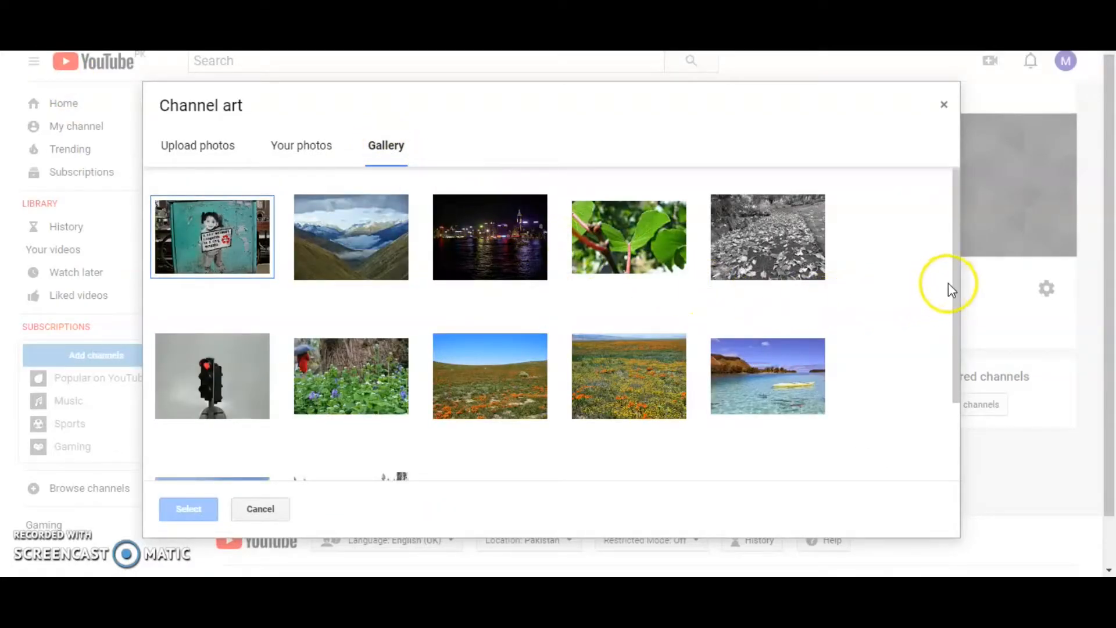
left_click_drag(955, 279, 955, 359)
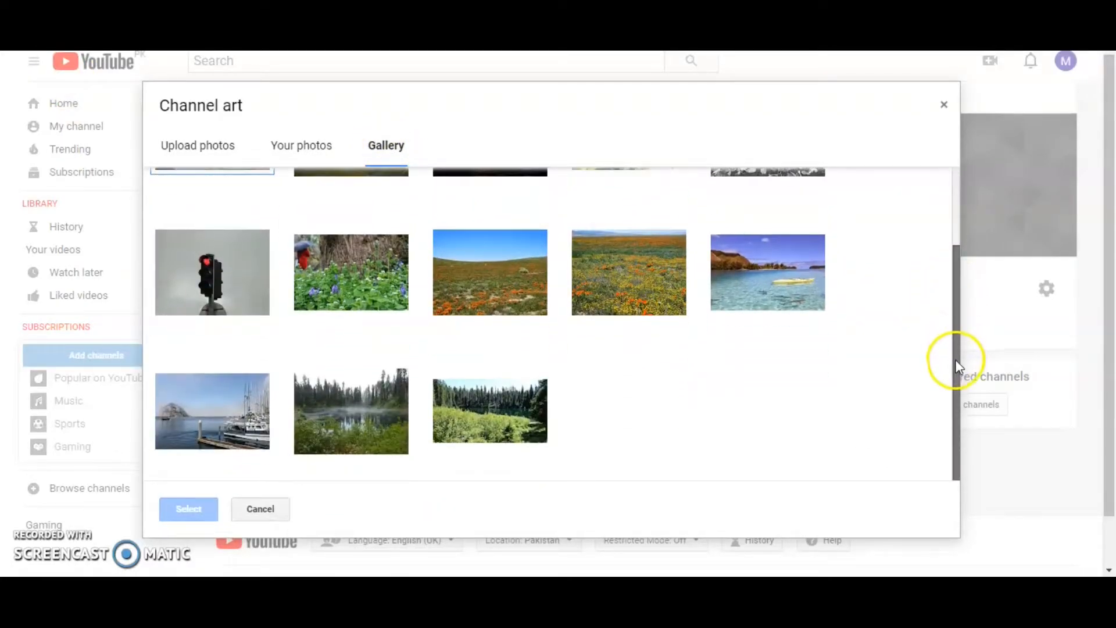
left_click(357, 401)
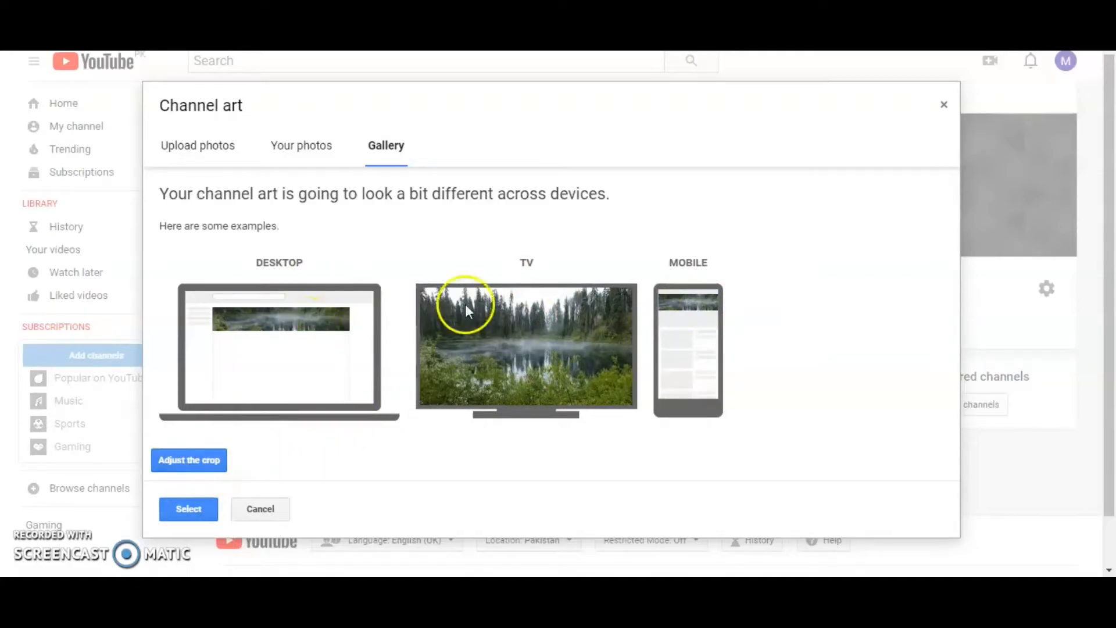
left_click(186, 511)
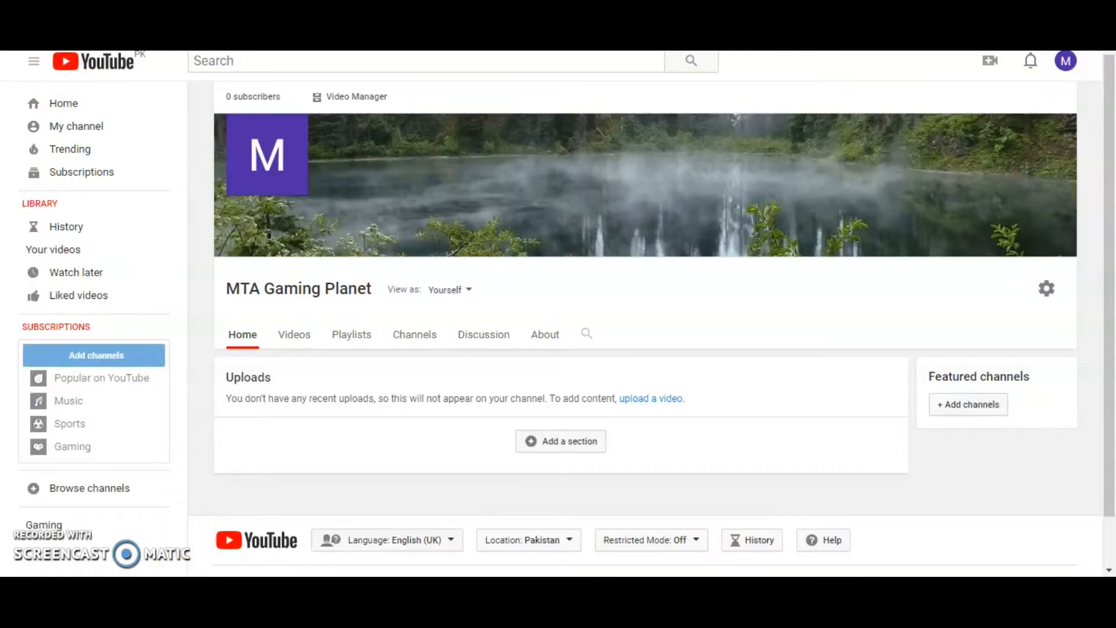
- Open the Snipping Tool, capture the whole visible channel page with its new art, and copy the snip
key("super")
type("sn")
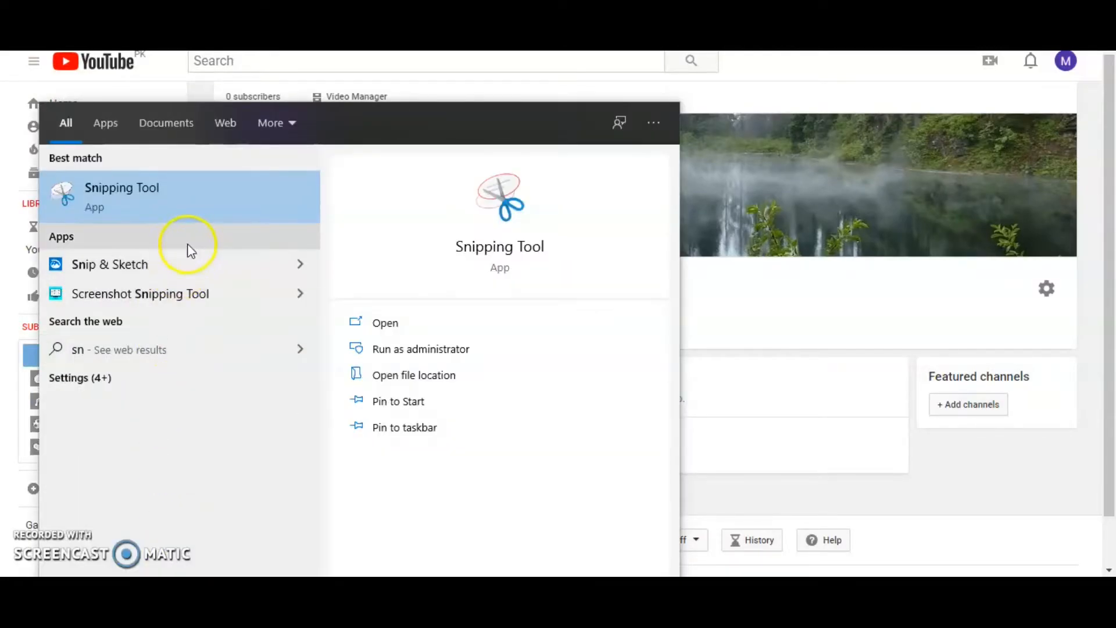
left_click(187, 206)
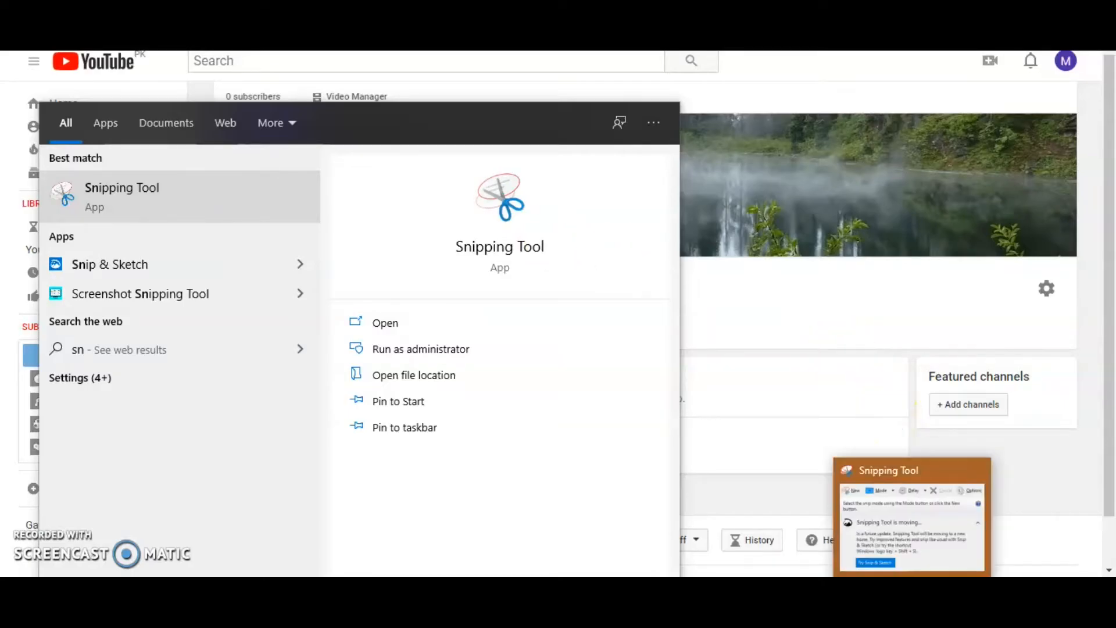
left_click(913, 588)
left_click(347, 282)
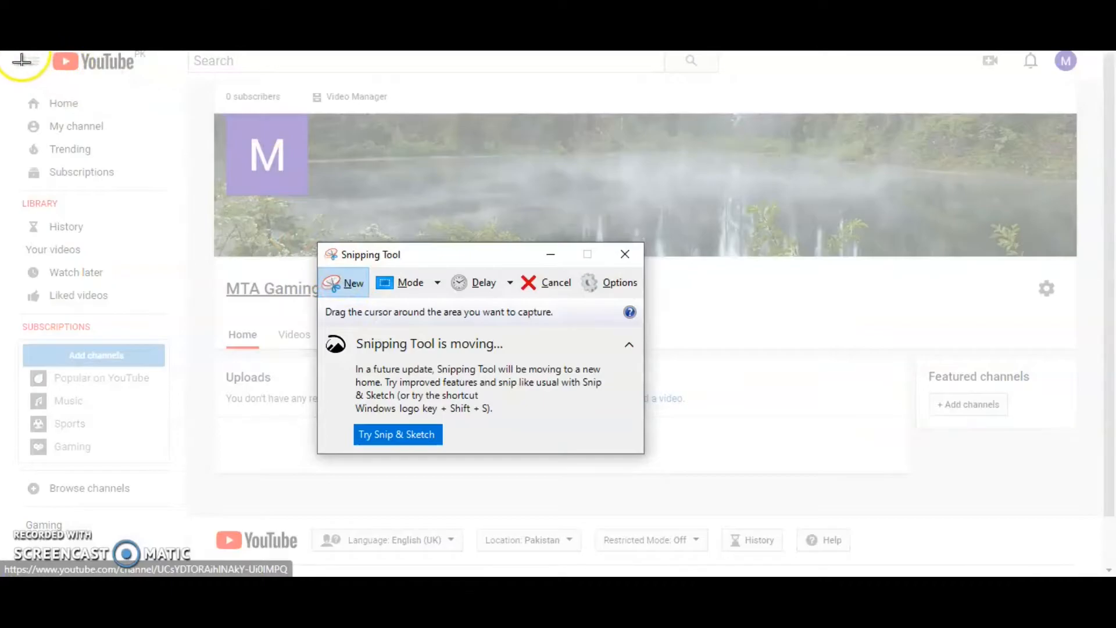
left_click_drag(4, 51, 1110, 567)
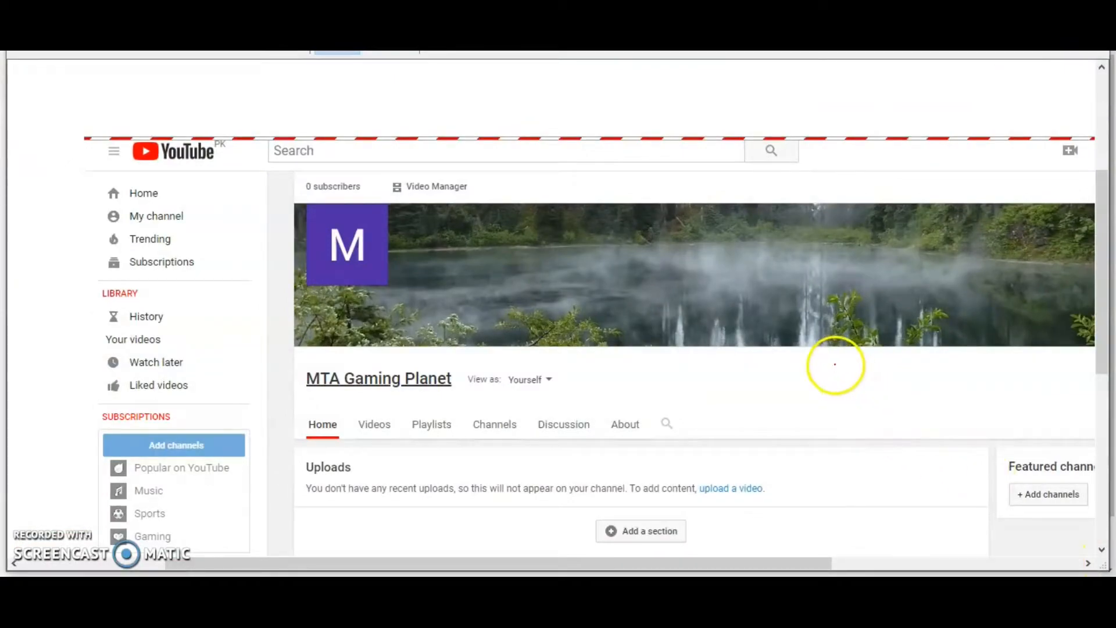
right_click(835, 364)
left_click(854, 392)
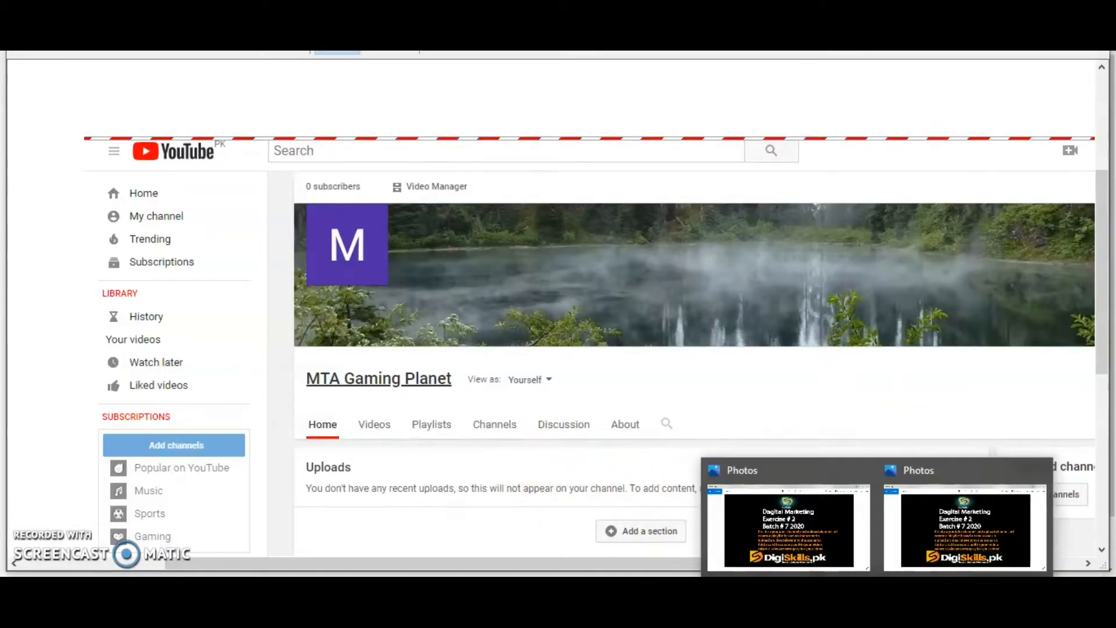
- Switch to the Word document, paste the channel screenshot under task 1, and insert a blank line above it
left_click(807, 584)
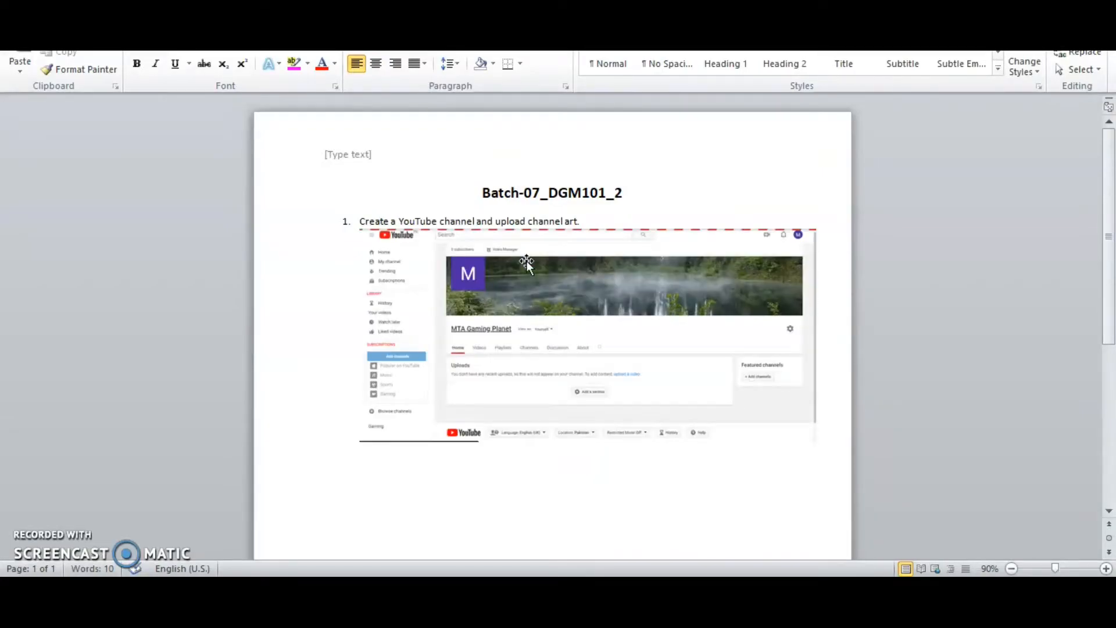
left_click(584, 221)
key("Return")
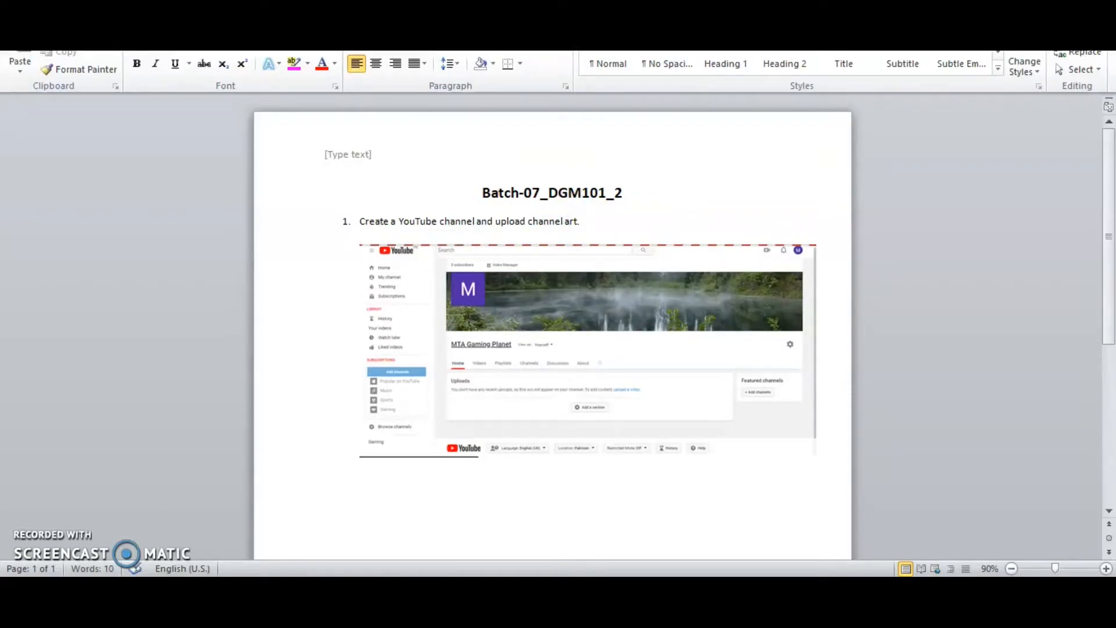
- Left-align the line below the channel screenshot and paste in the sentence "Create a Playlist based on the scenario." copied from the assignment PDF
left_click(400, 479)
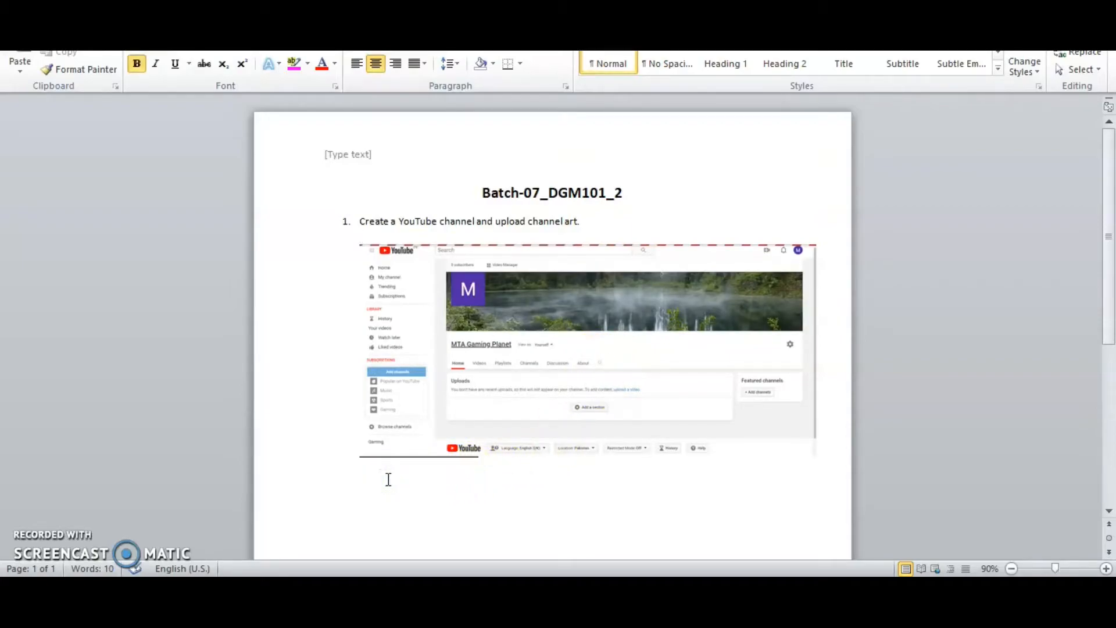
key("ctrl+l")
left_click(523, 527)
left_click(734, 545)
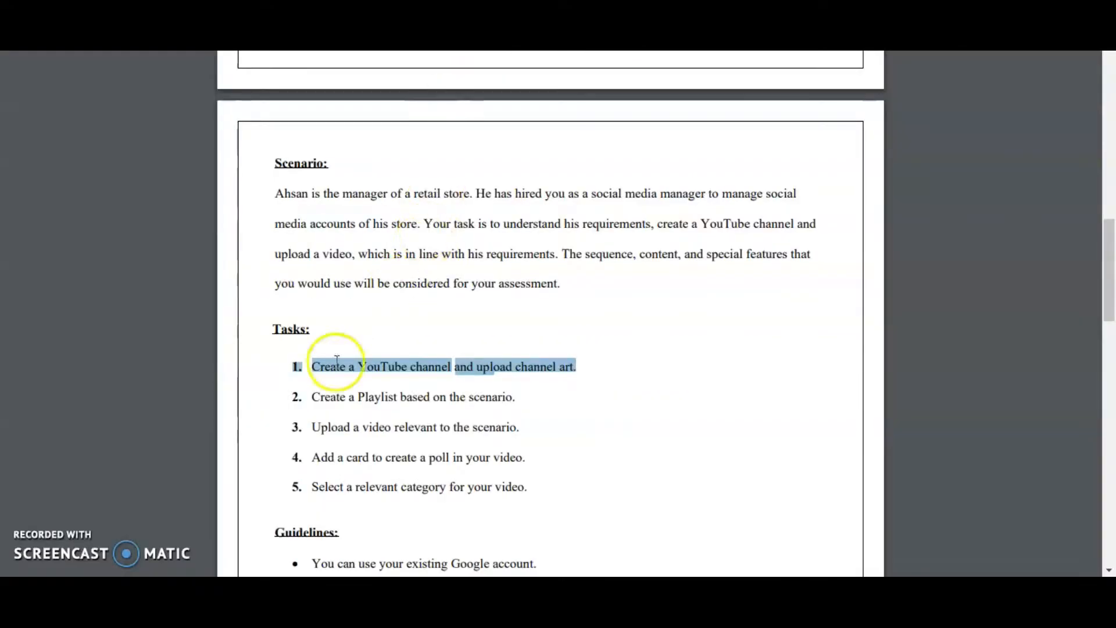
left_click_drag(312, 396, 519, 402)
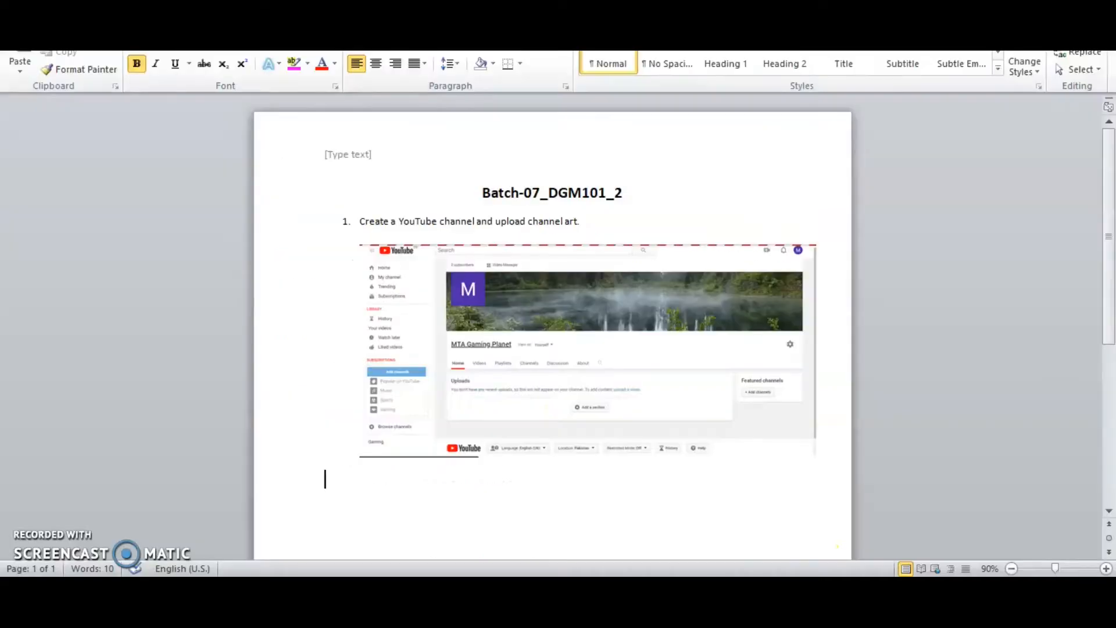
key("ctrl+v")
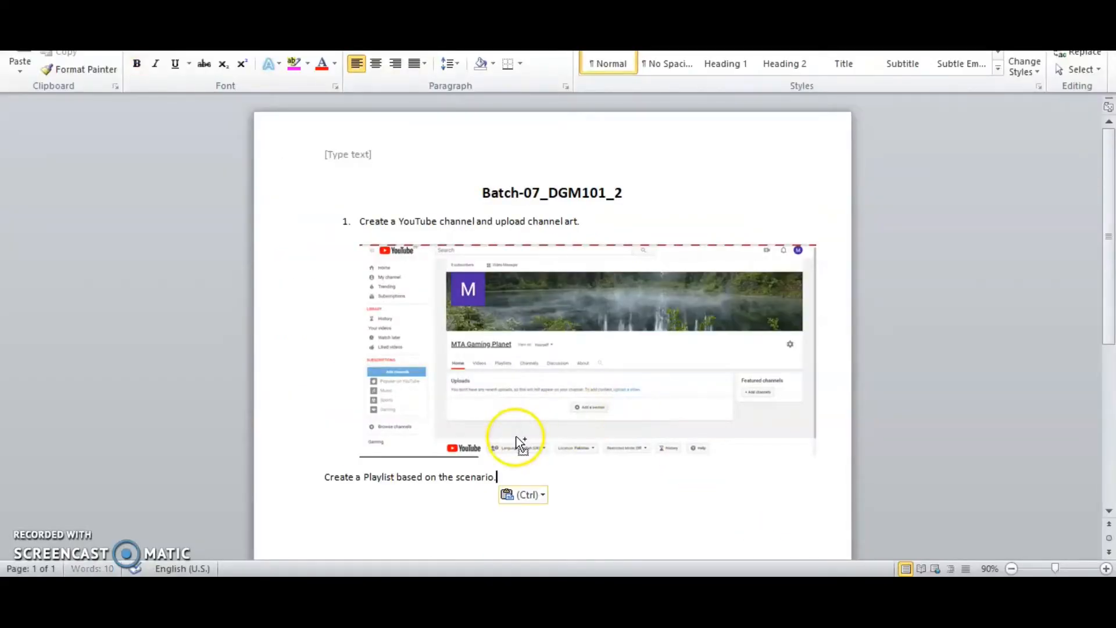
key("Return")
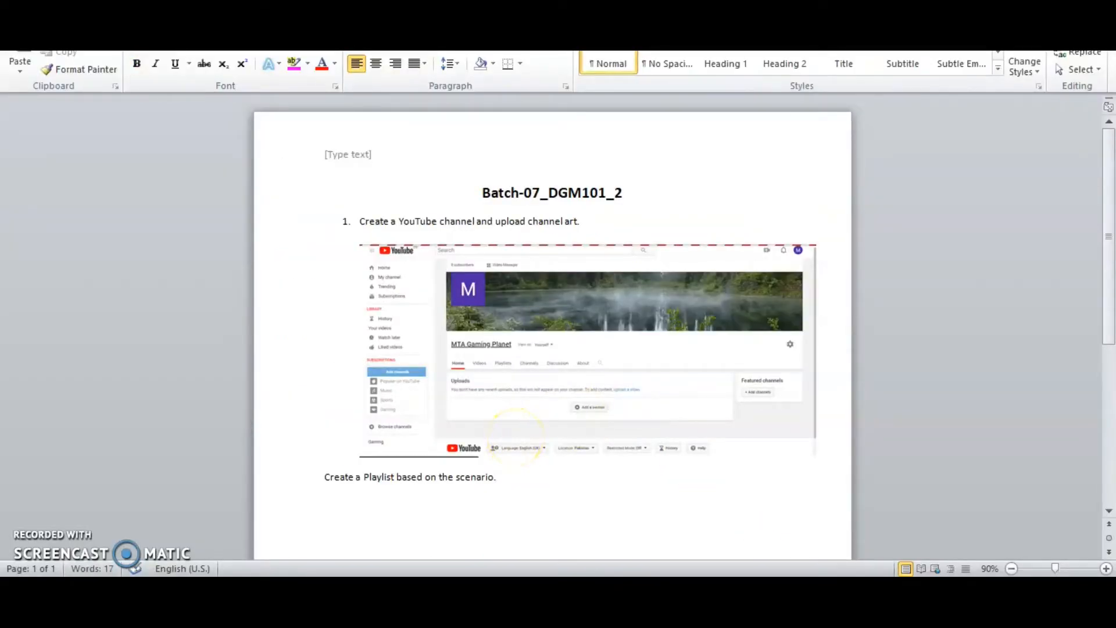
- Number the pasted playlist sentence as item 2 and add an unnumbered blank line beneath it
left_click(326, 476)
type("2")
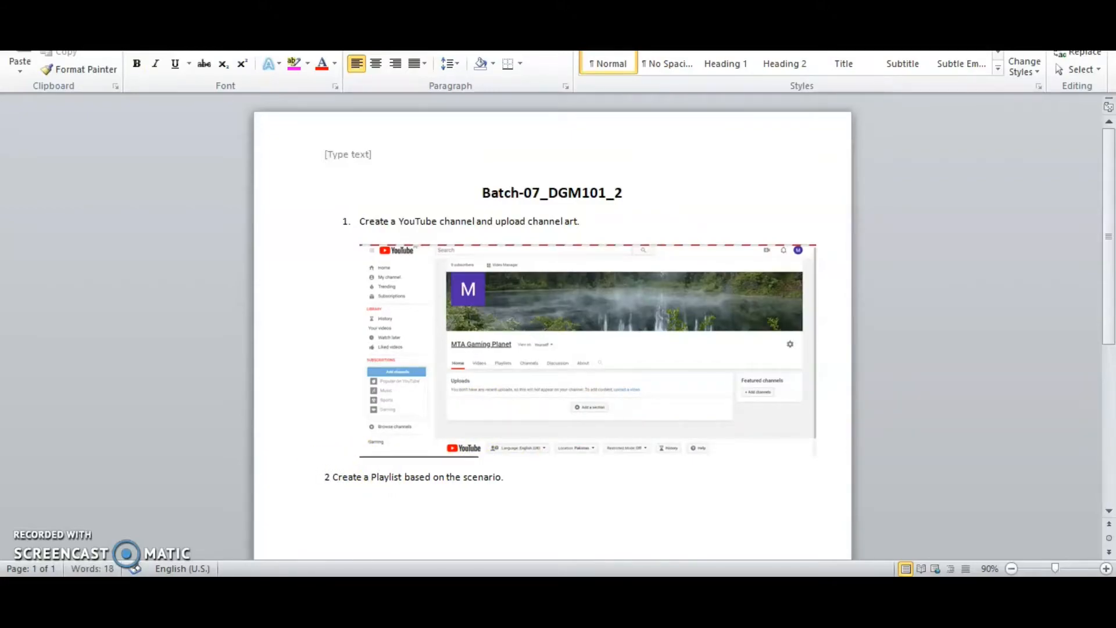
key("BackSpace")
type(".")
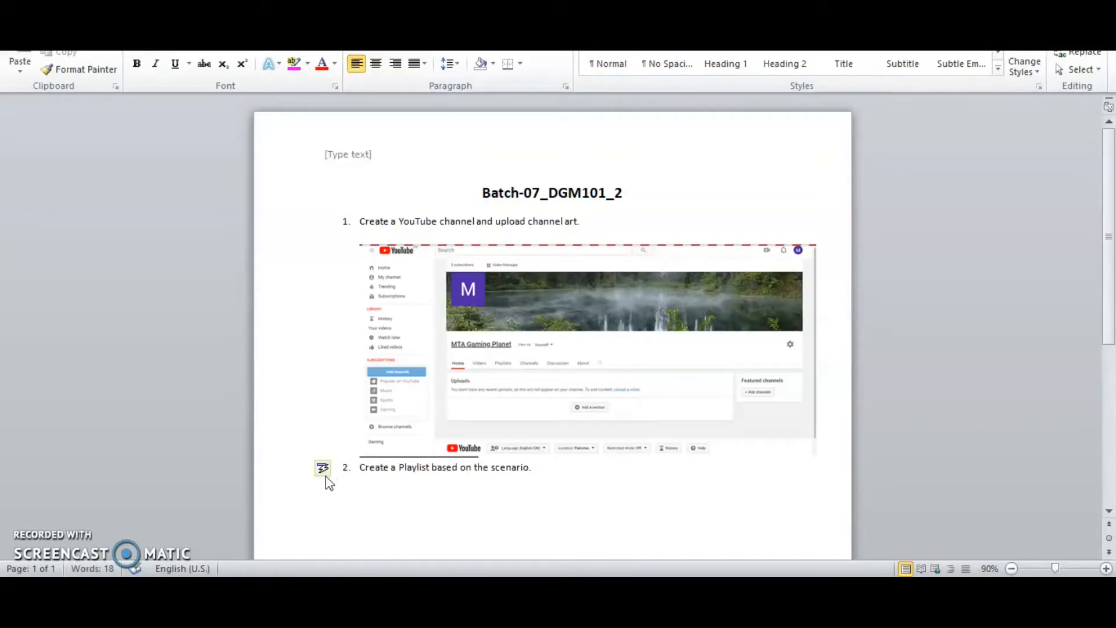
left_click(531, 468)
key("Return")
key("BackSpace")
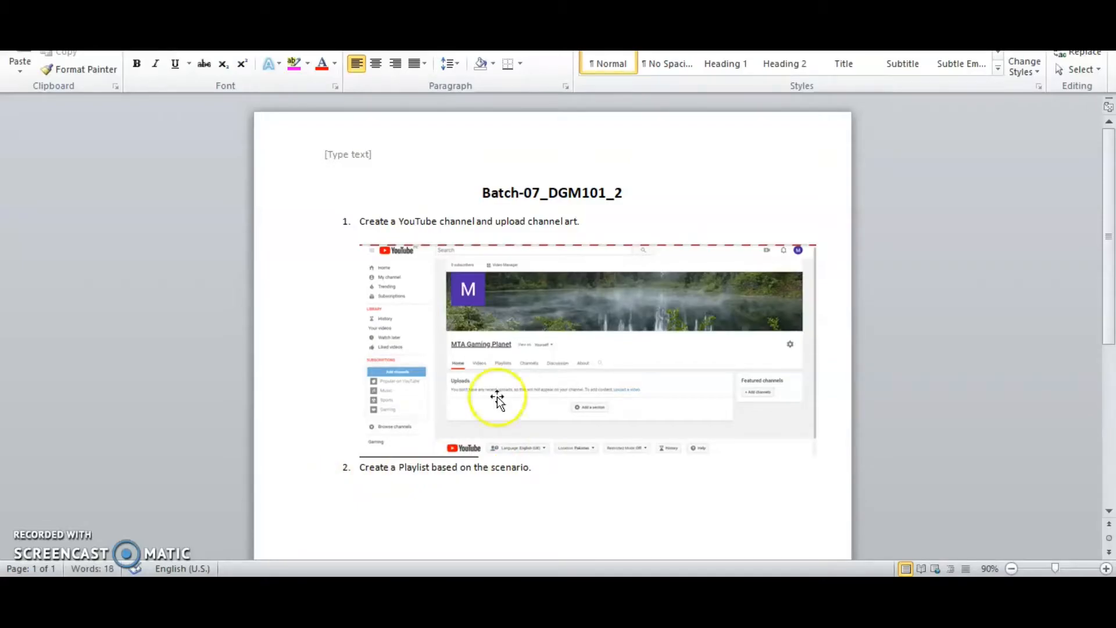
- Switch to the YouTube channel in the browser and create a public playlist titled "Pub G"
key("alt+Tab")
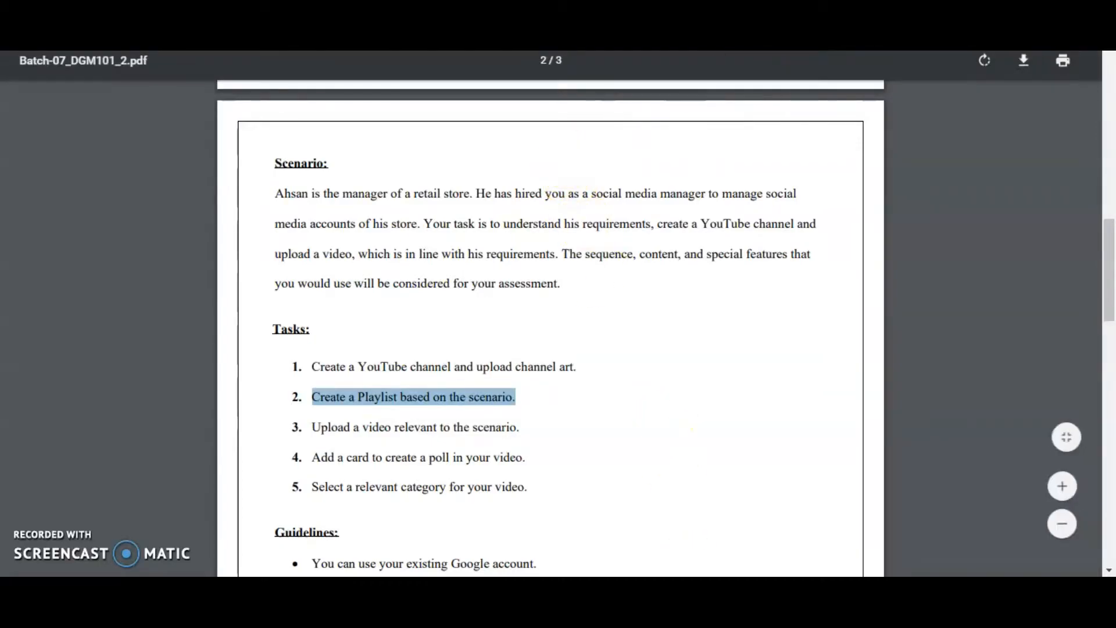
key("ctrl+Tab")
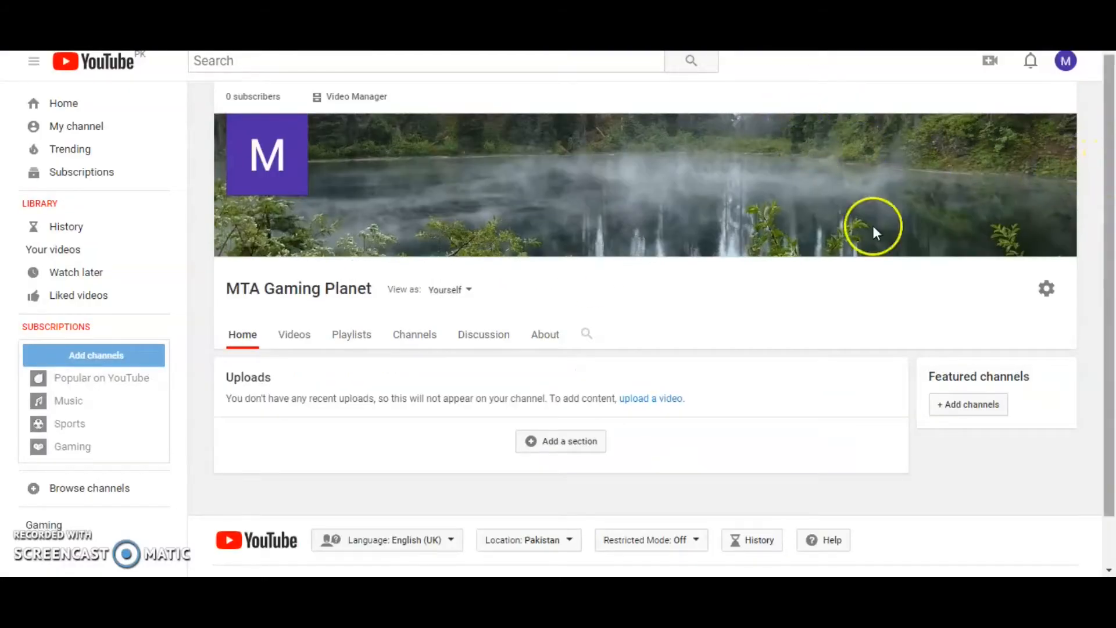
left_click(343, 349)
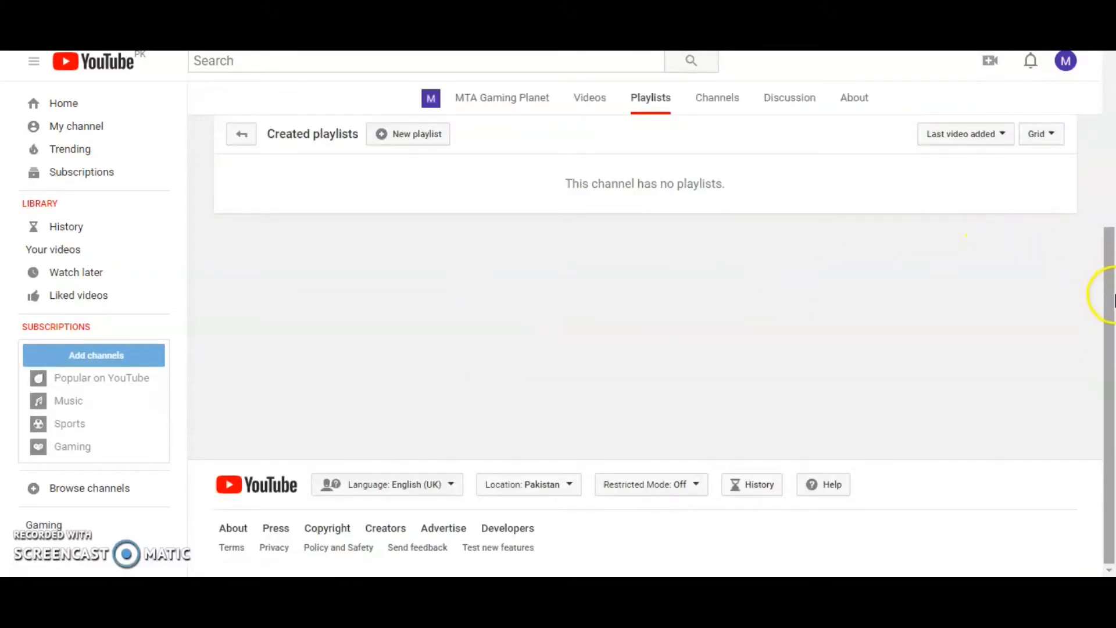
left_click(429, 136)
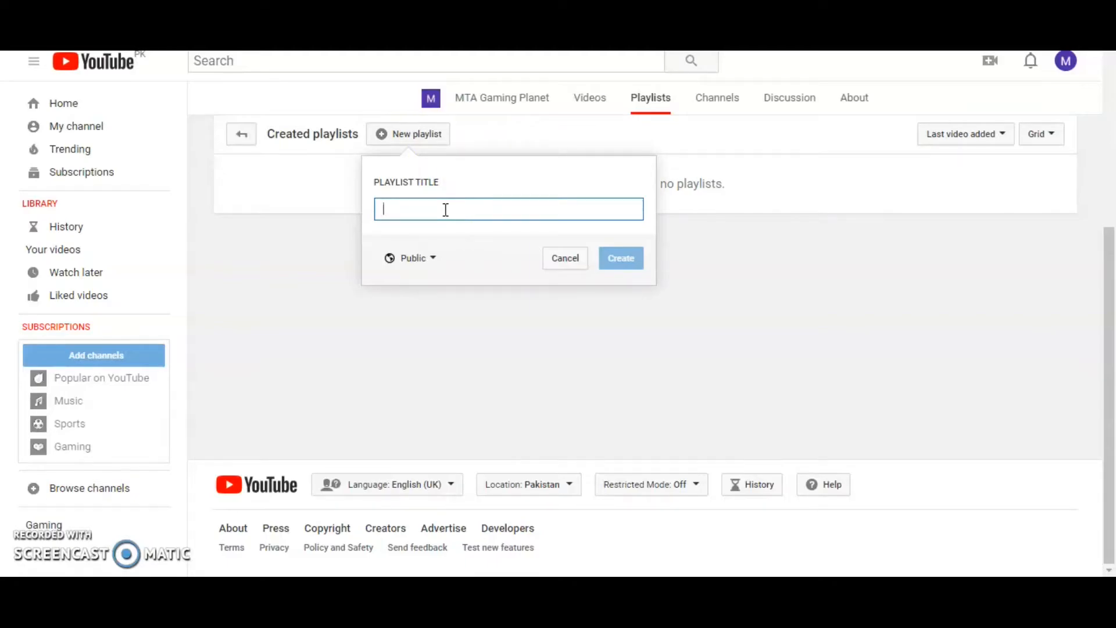
type("Pub G")
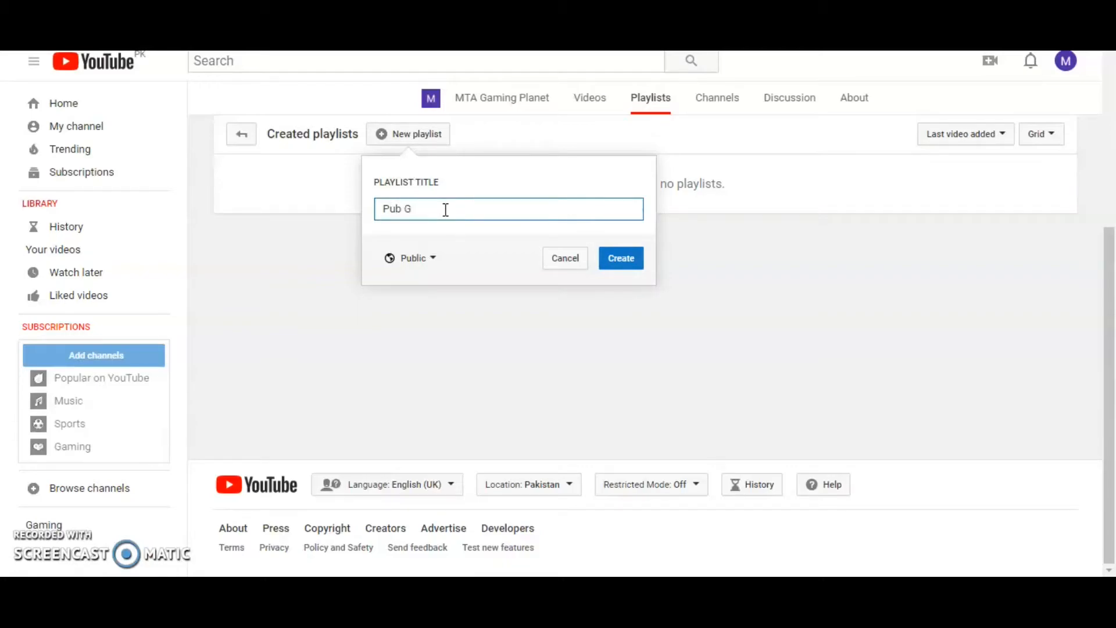
left_click(629, 266)
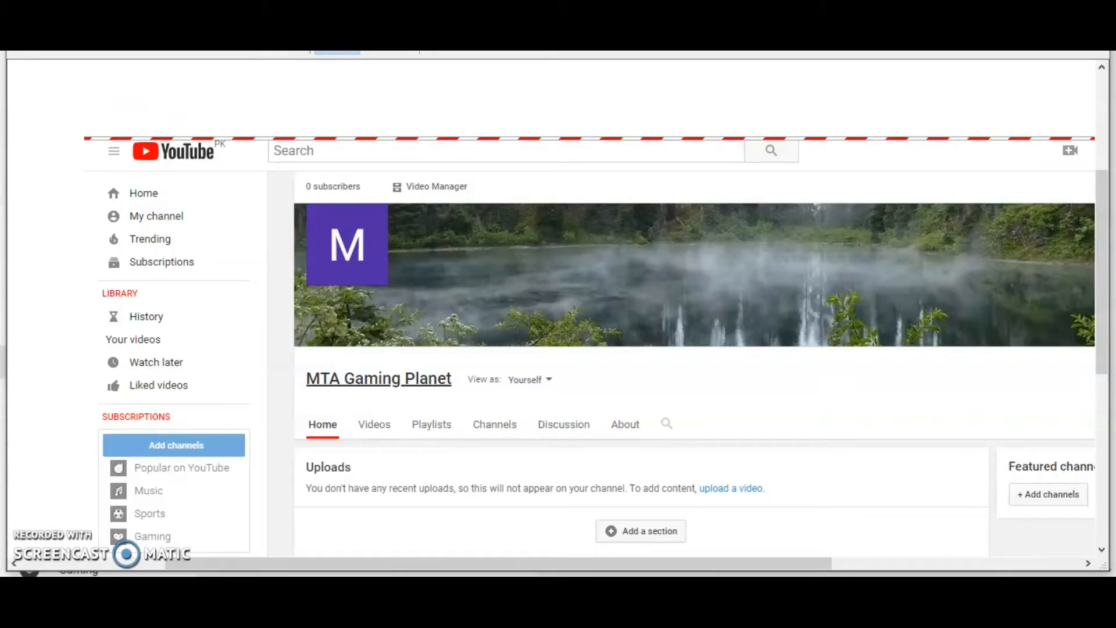
- Bring the Snipping Tool window into reach, capture the whole visible Pub G playlist page, and copy the snip
key("super+Up")
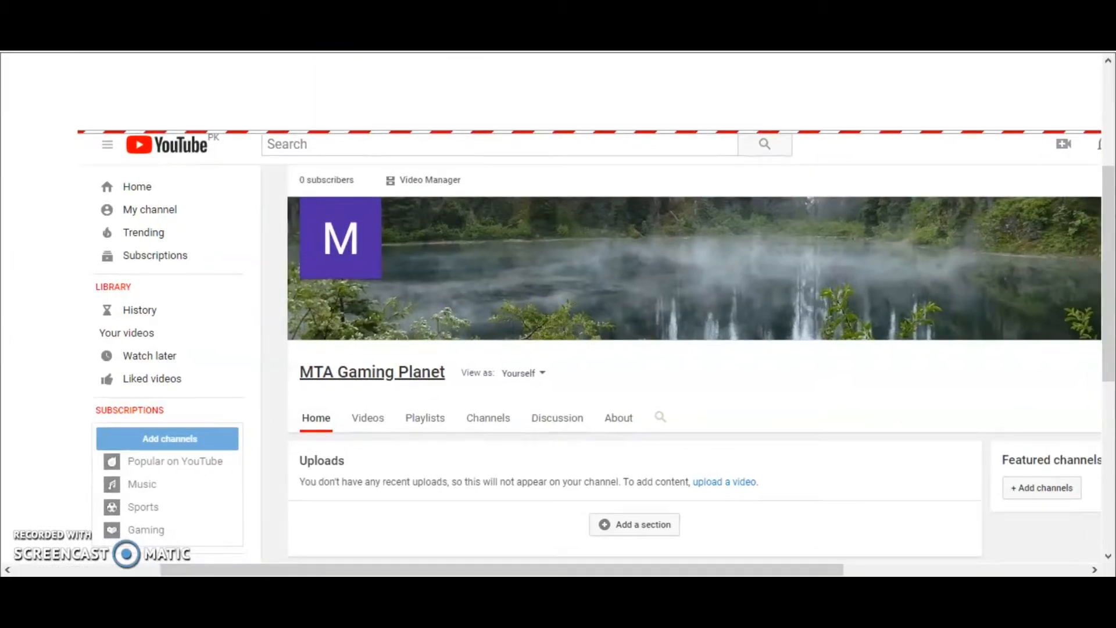
key("super+Down")
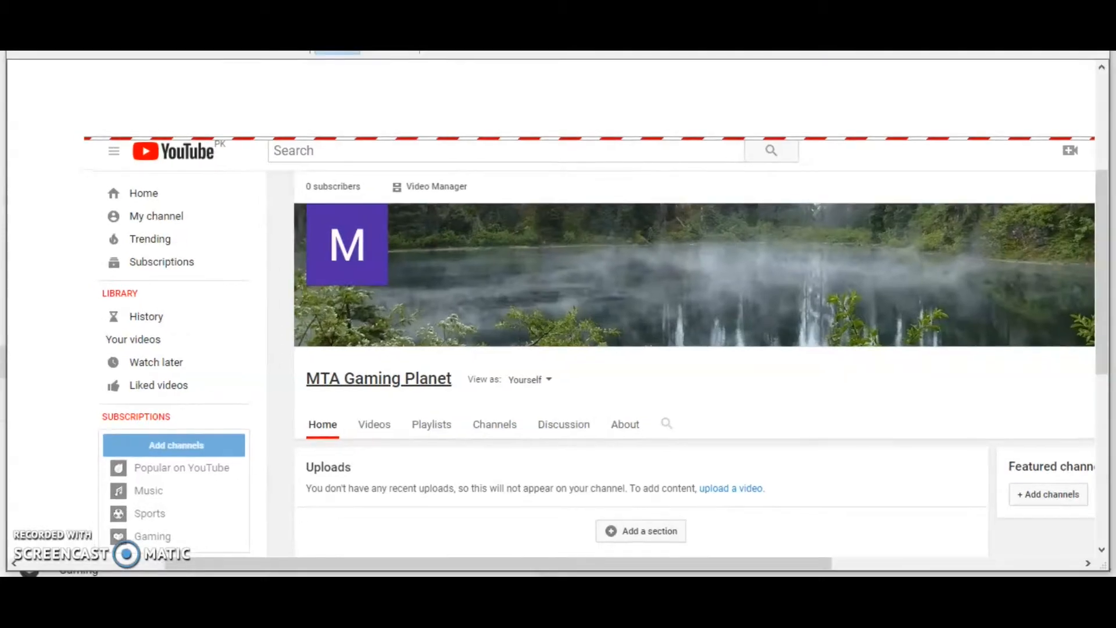
left_click_drag(1107, 79, 996, 107)
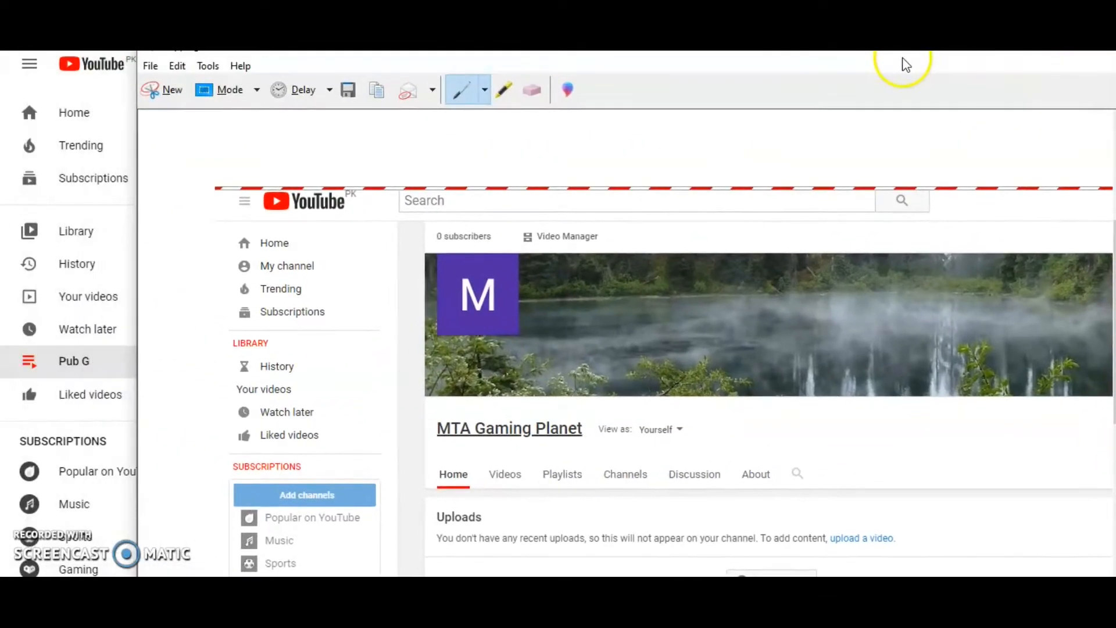
left_click_drag(903, 64, 869, 116)
left_click(148, 156)
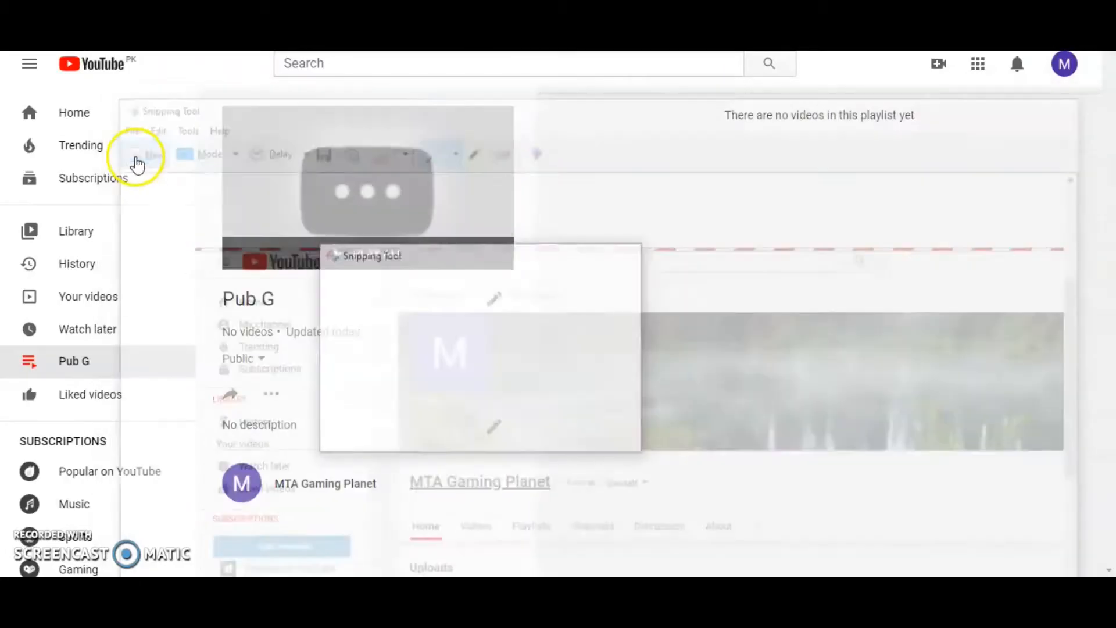
left_click_drag(2, 51, 1105, 559)
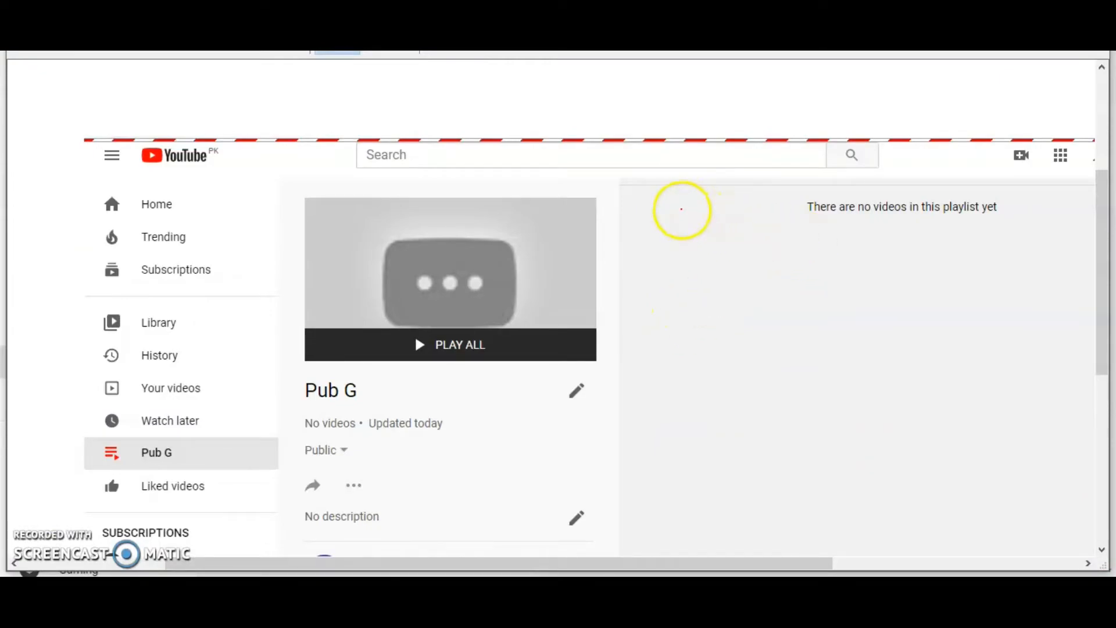
right_click(733, 199)
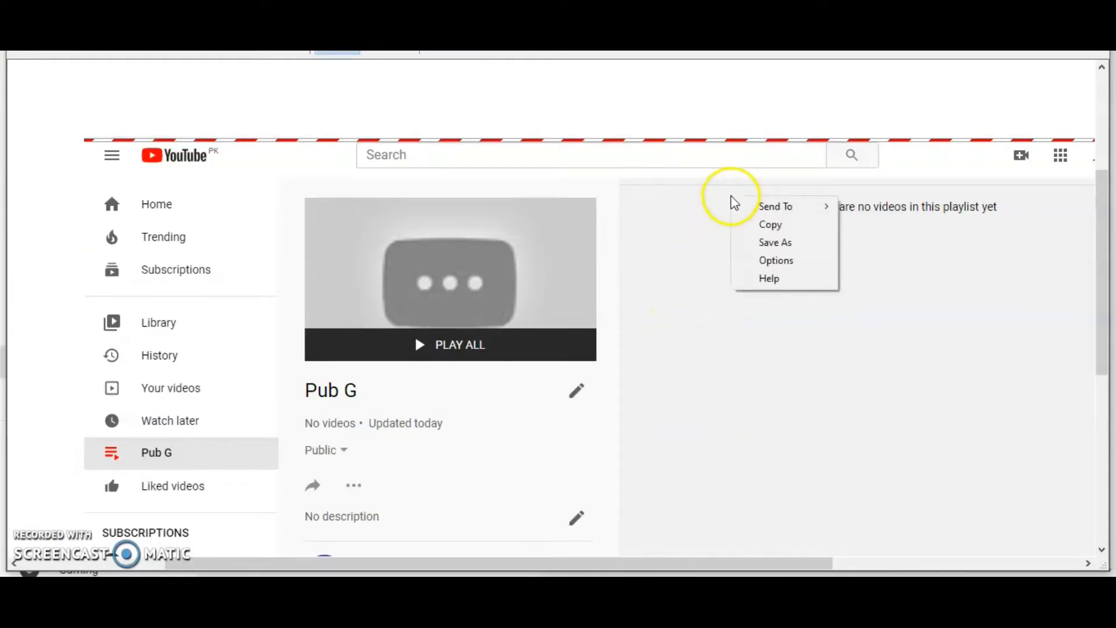
left_click(769, 225)
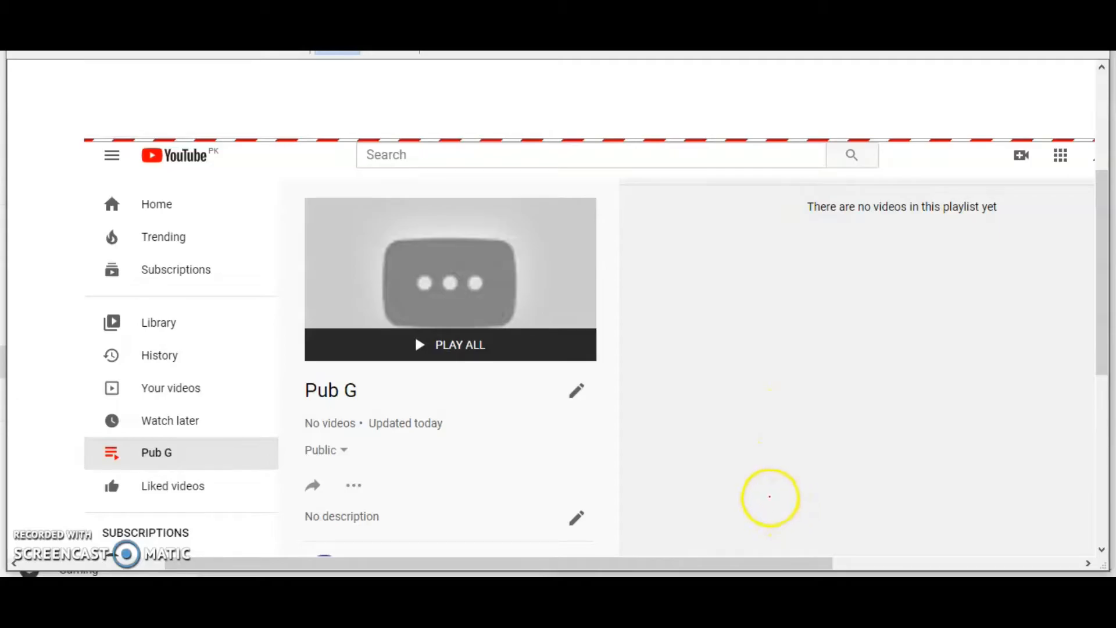
- Switch to the Word document, paste the playlist screenshot under task 2, and start a new line below it
left_click(692, 590)
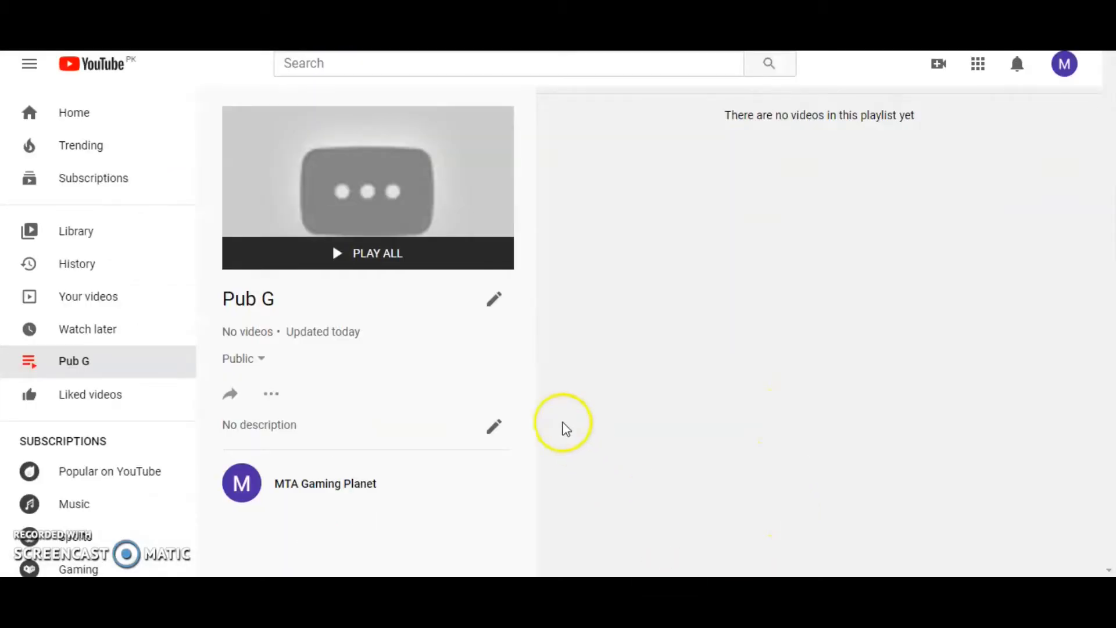
left_click(807, 590)
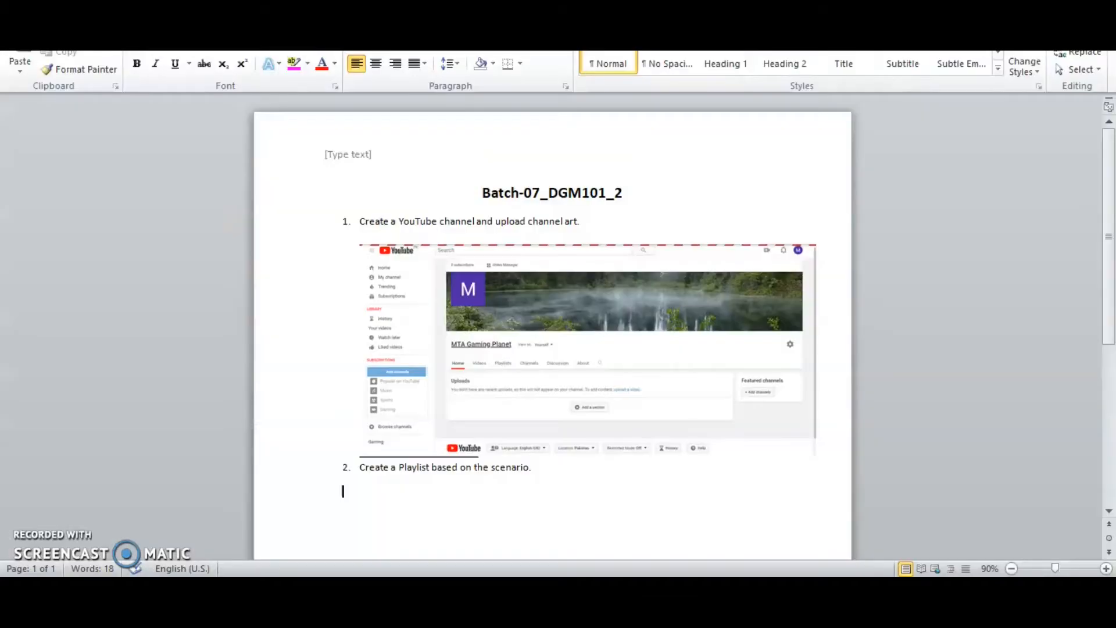
key("ctrl+v")
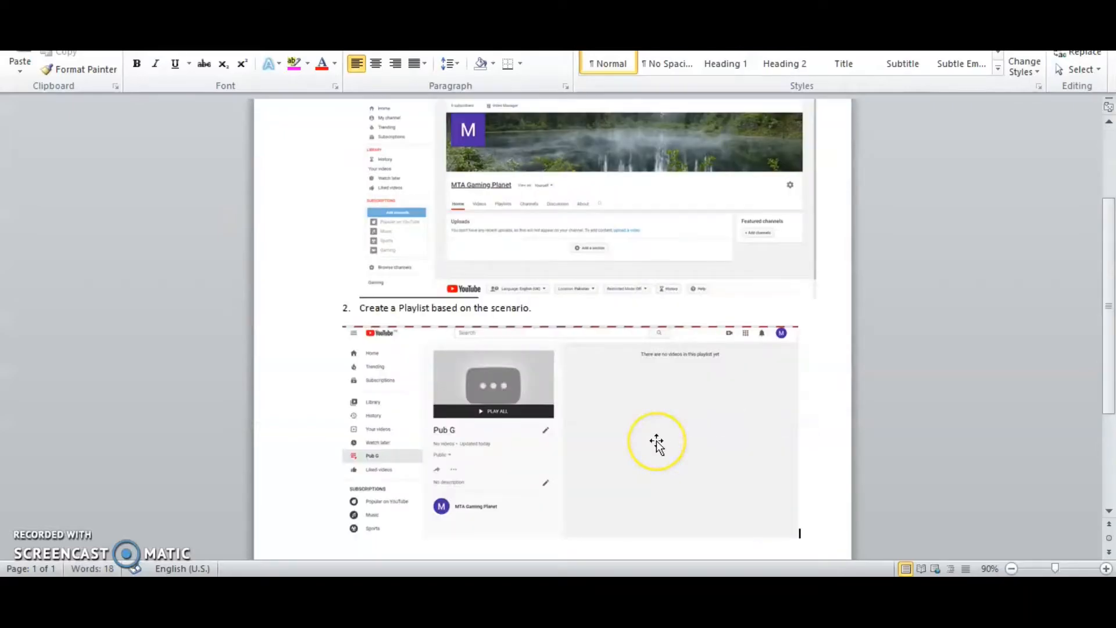
key("Return")
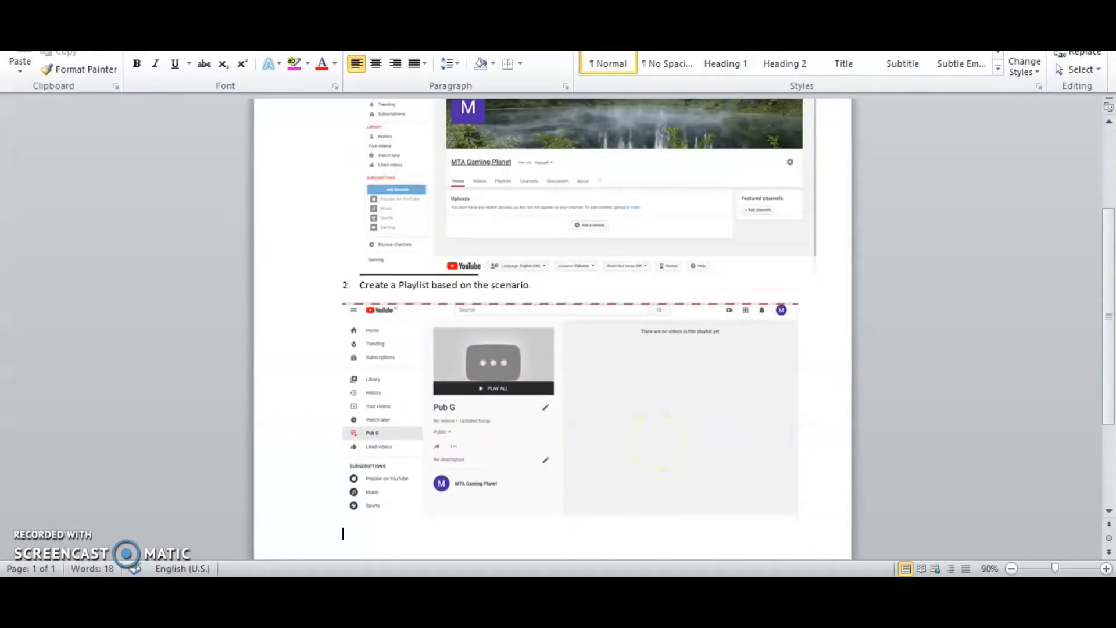
- Copy task 3, "Upload a video relevant to the scenario.", from the assignment PDF and paste it into Word below the playlist screenshot
left_click(704, 590)
left_click(617, 356)
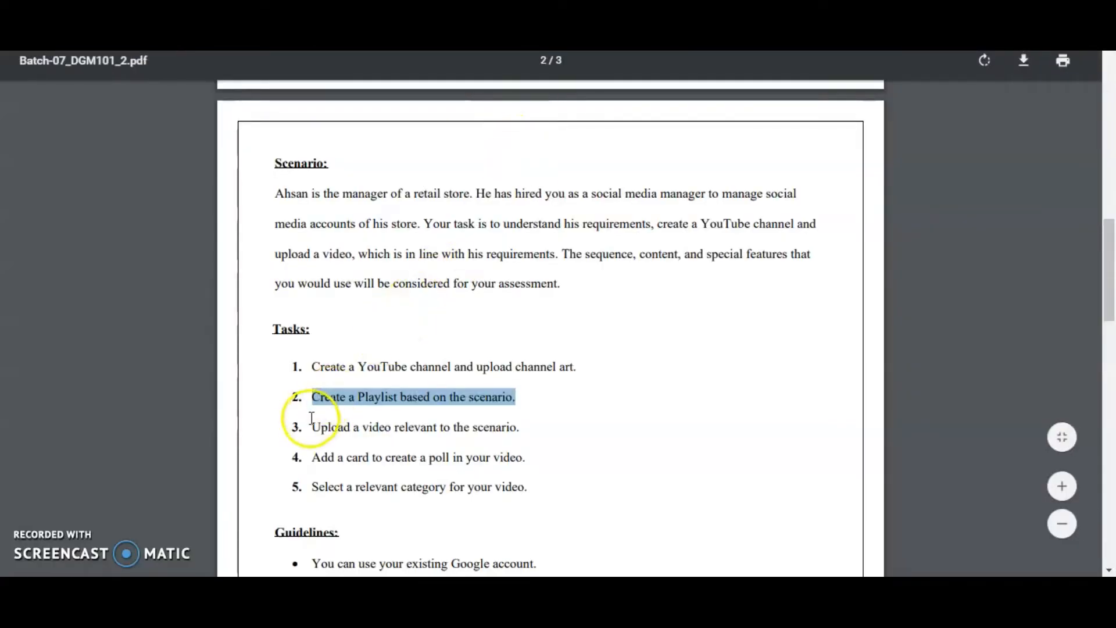
left_click_drag(293, 425, 521, 428)
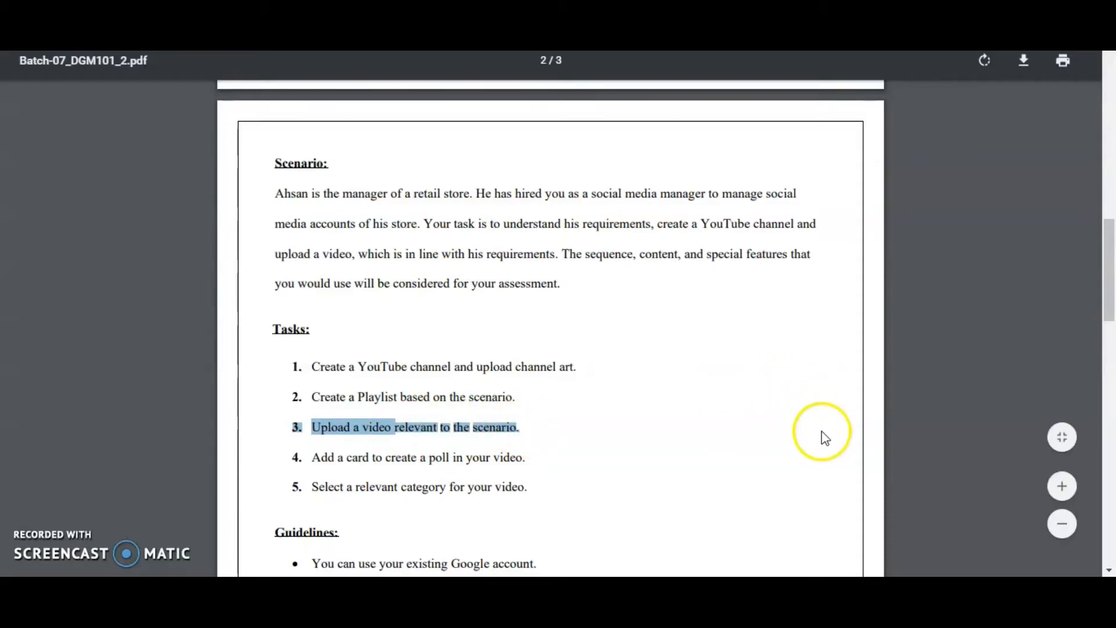
left_click(807, 589)
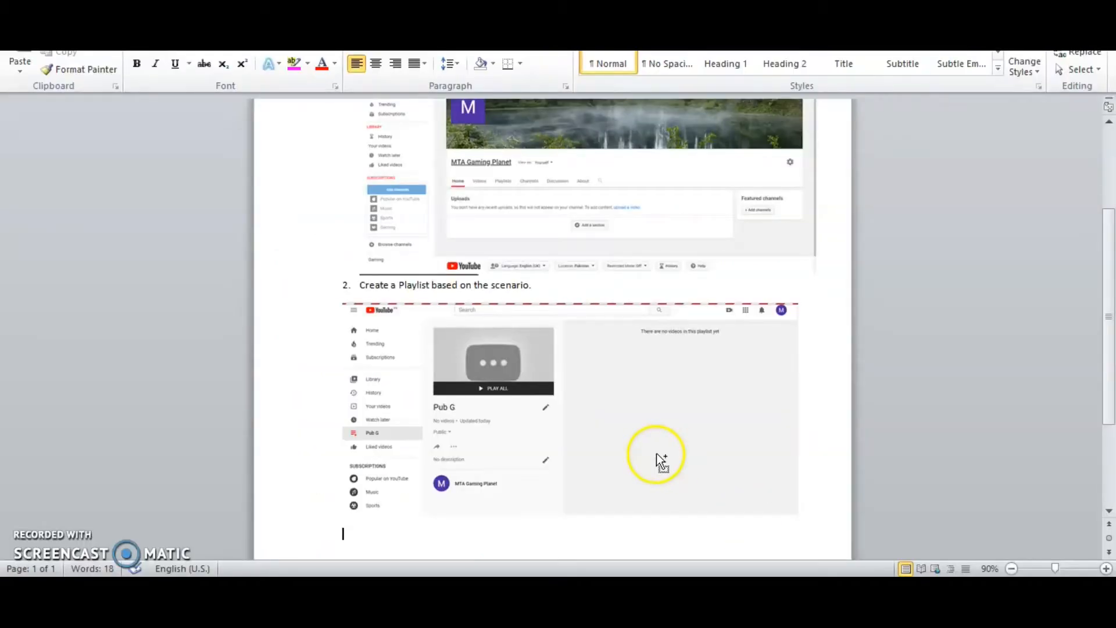
key("ctrl+v")
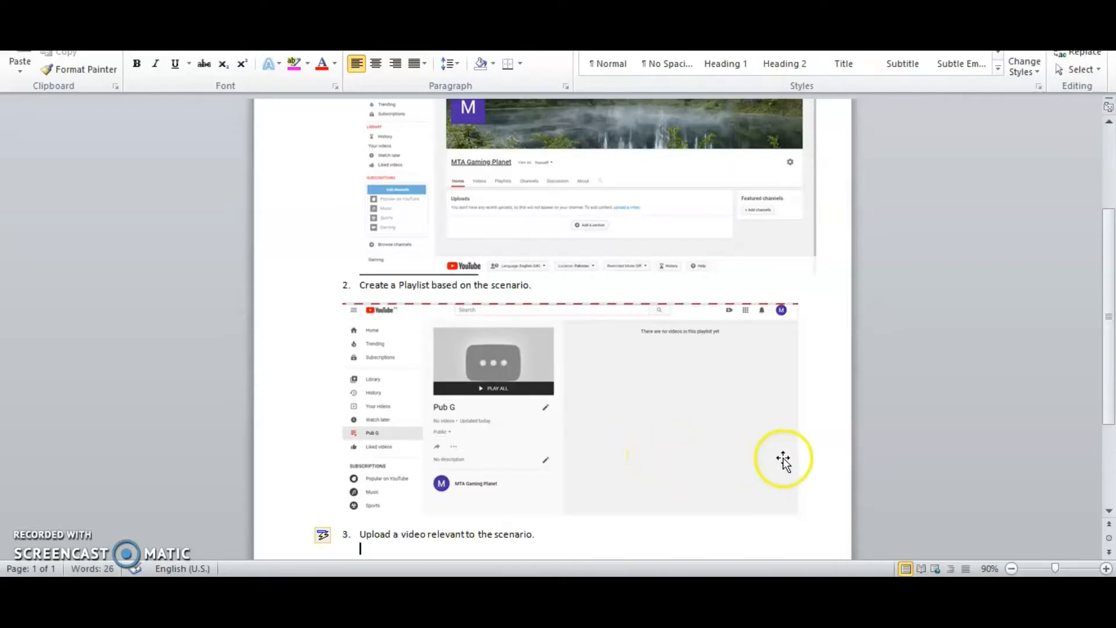
- Switch from Word back to YouTube in the browser and sign out of the MTA Gaming Planet account
key("alt+Tab")
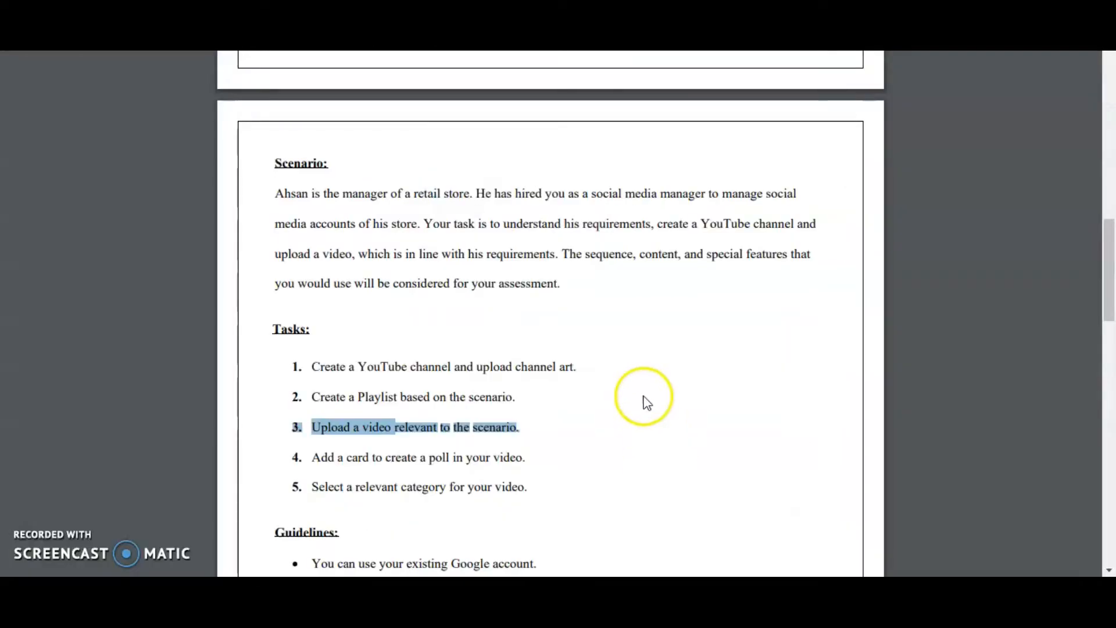
key("ctrl+Tab")
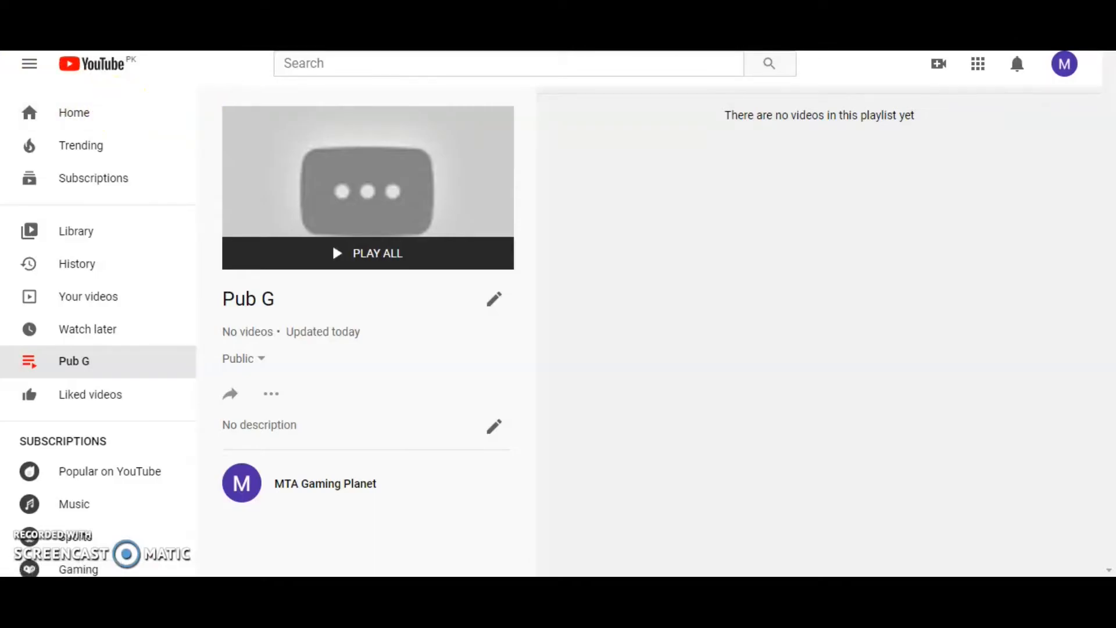
left_click(1068, 71)
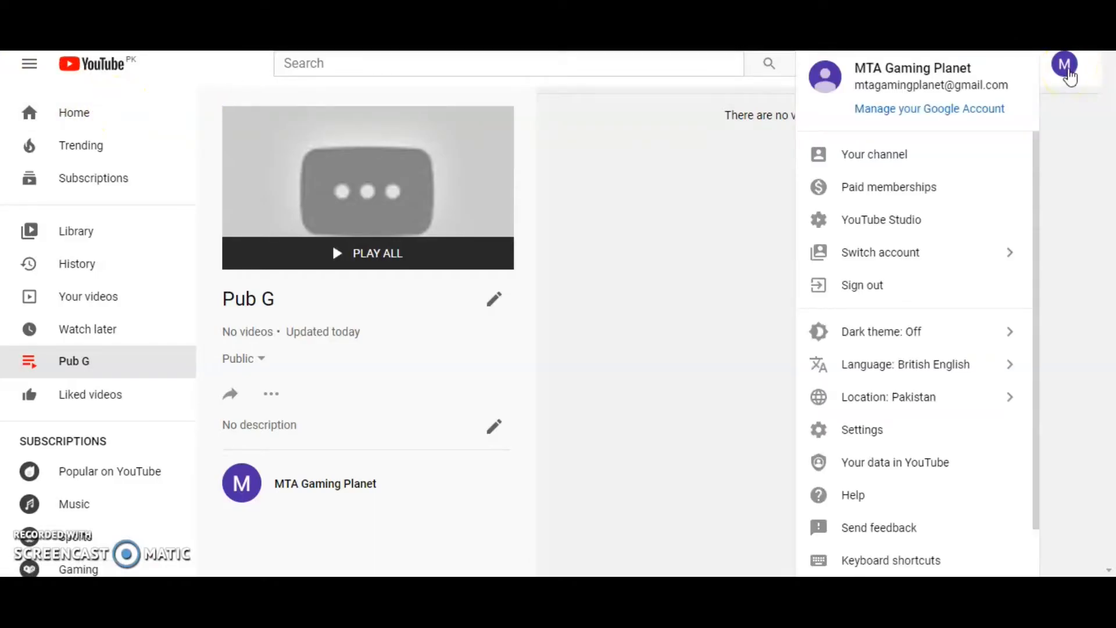
left_click(944, 284)
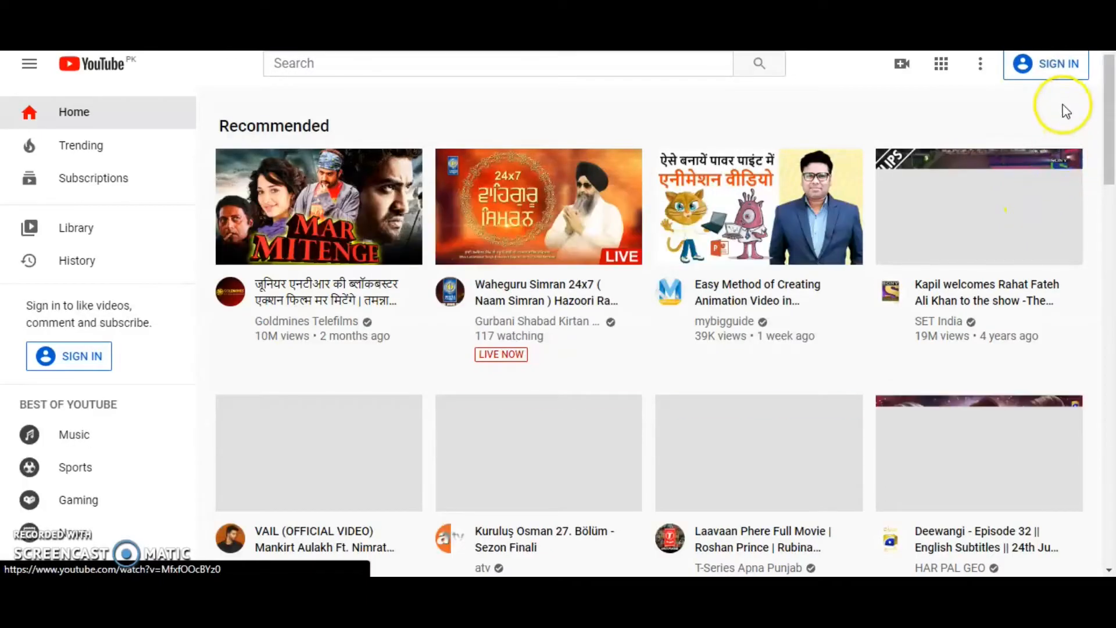
- Sign in to YouTube with the HALP Motivation & success account, entering the account password
left_click(1057, 74)
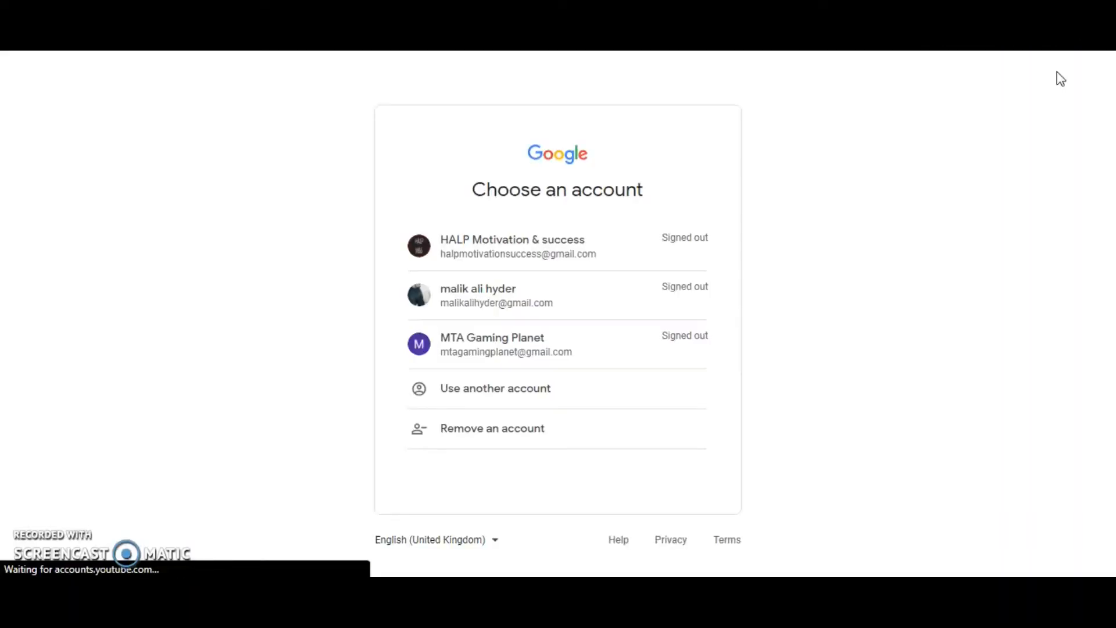
left_click(495, 265)
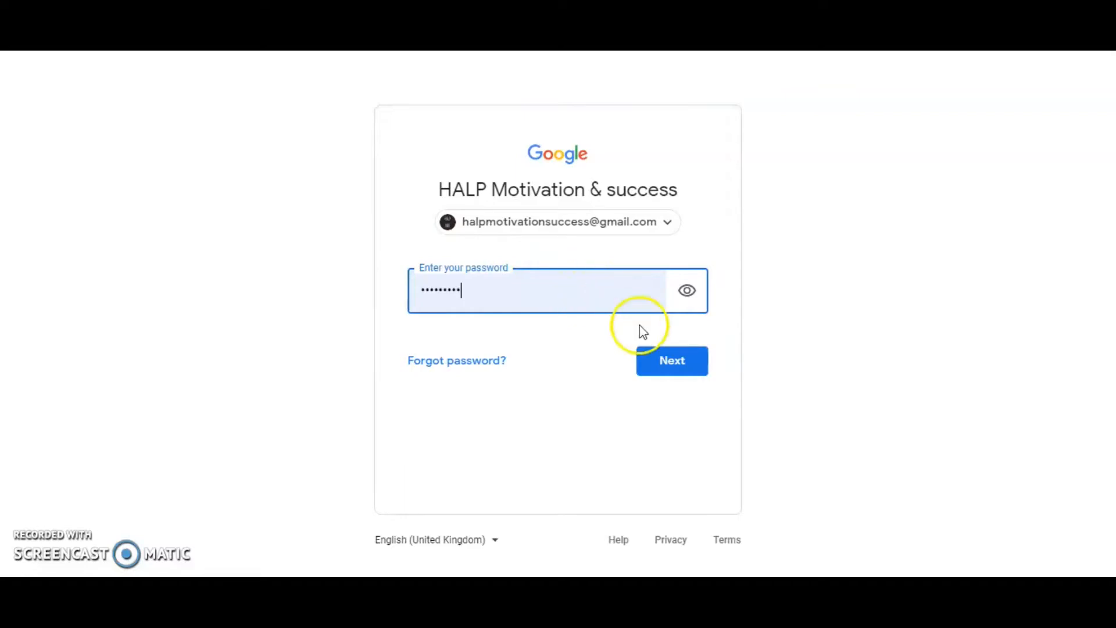
left_click(670, 361)
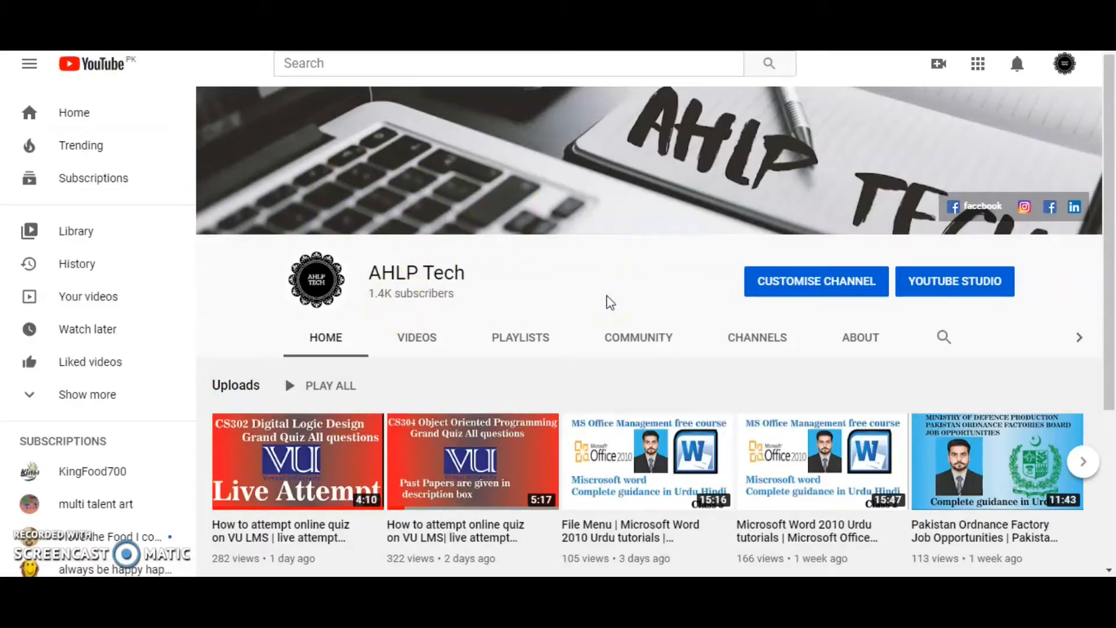
- Start a video upload on the AHLP Tech channel, using the "g final" video file from the Desktop
left_click(936, 74)
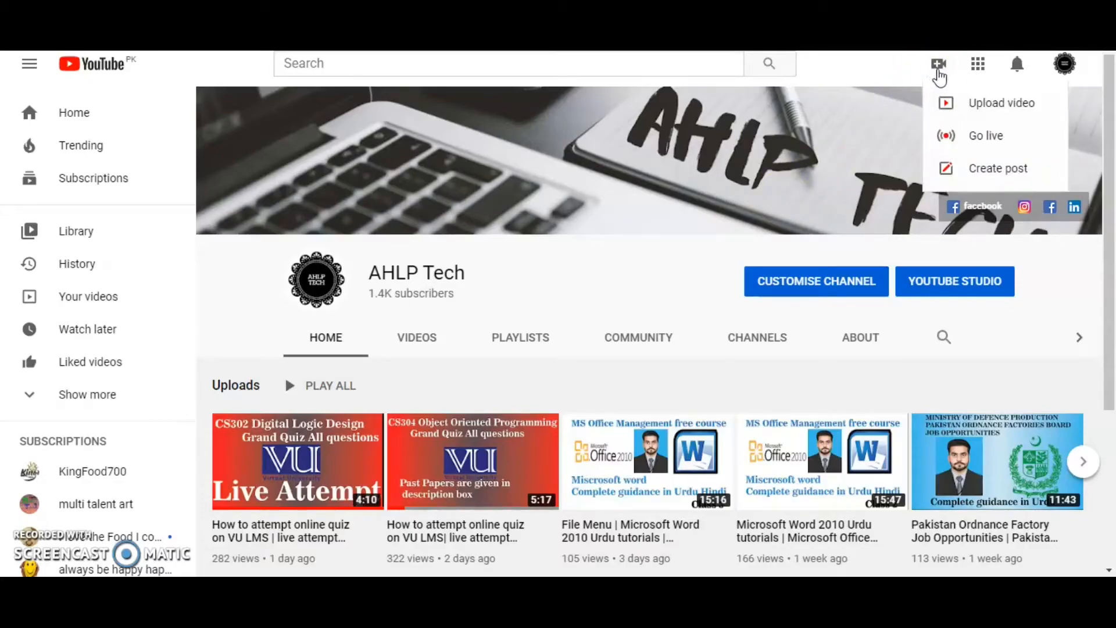
left_click(975, 105)
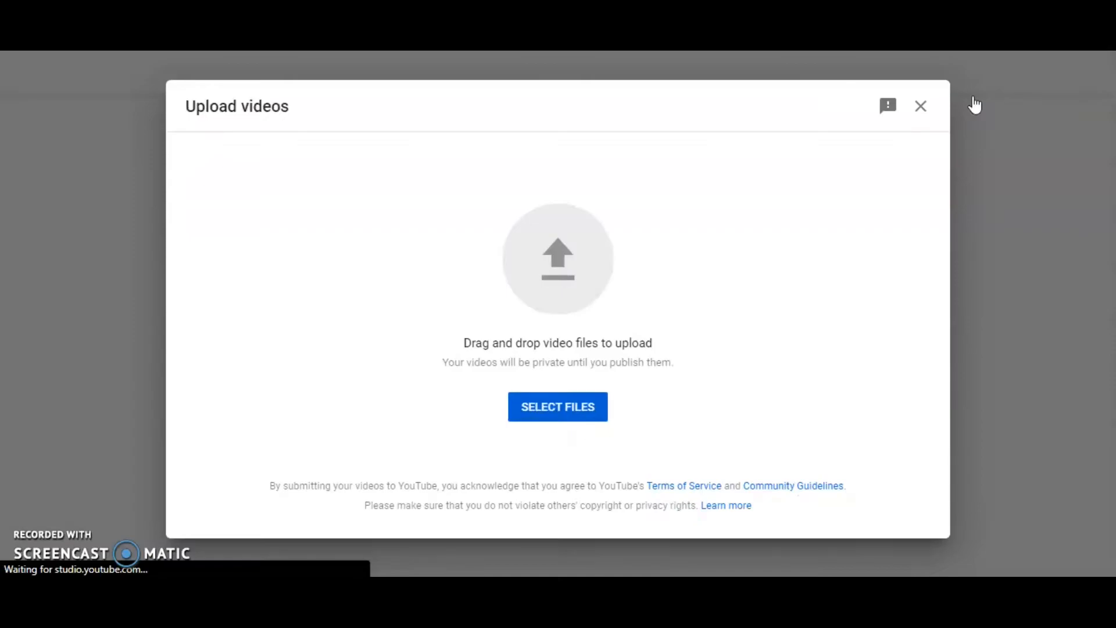
left_click(546, 419)
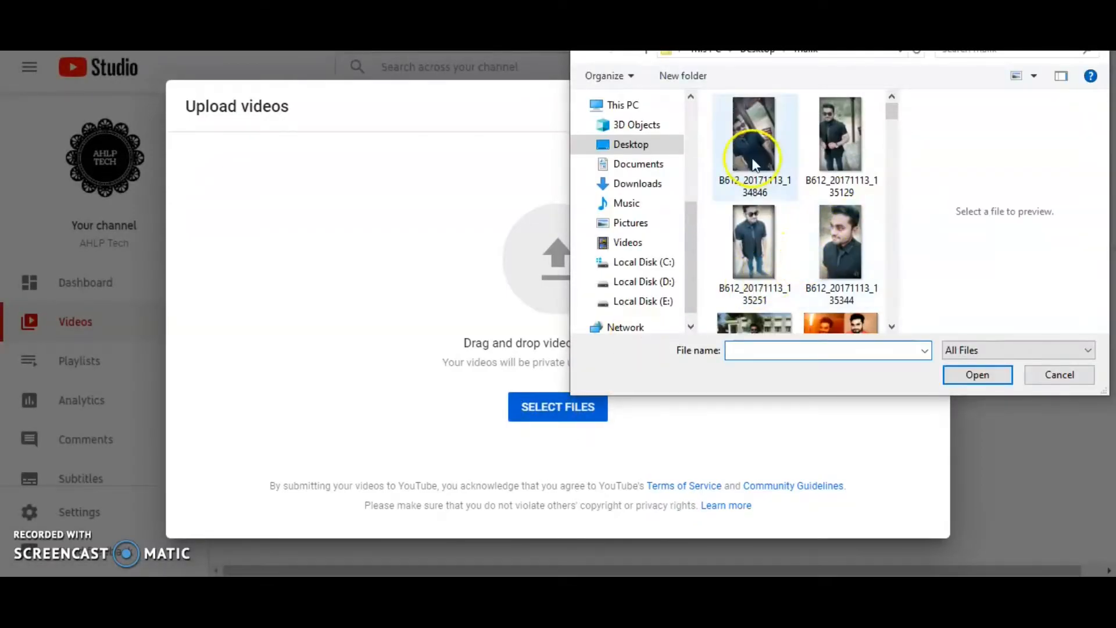
left_click(668, 144)
left_click_drag(891, 132, 906, 270)
left_click(849, 187)
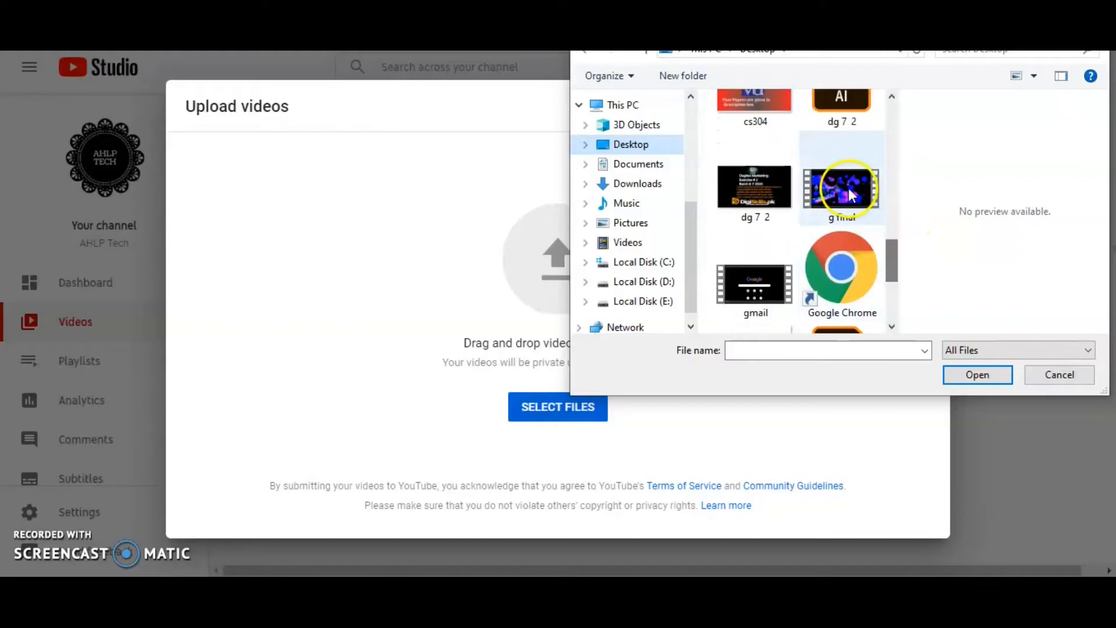
double_click(848, 187)
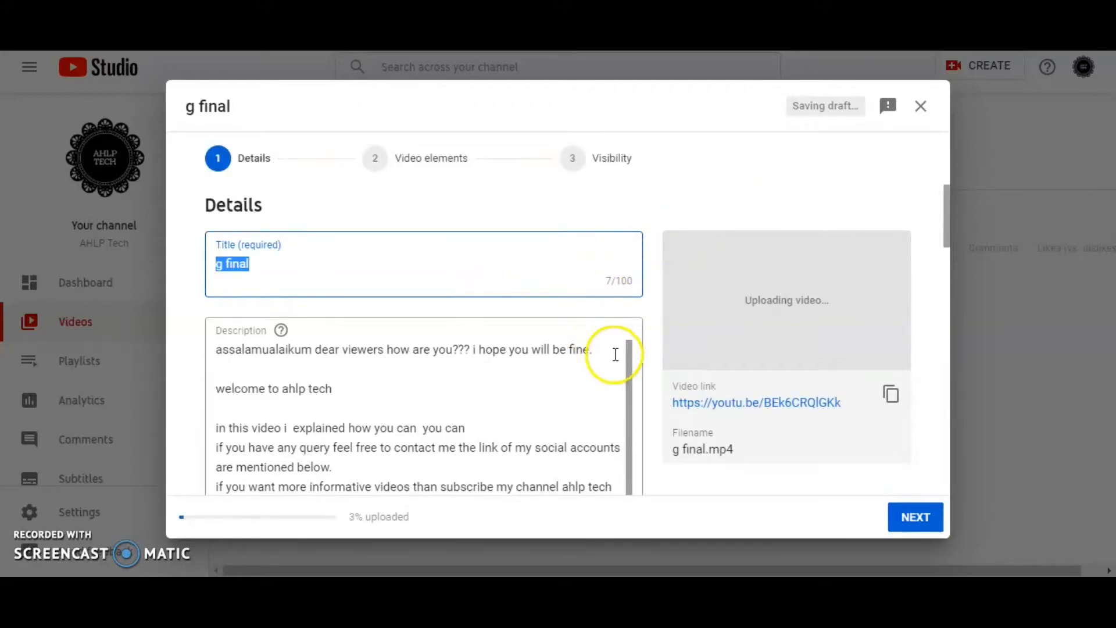
left_click(626, 371)
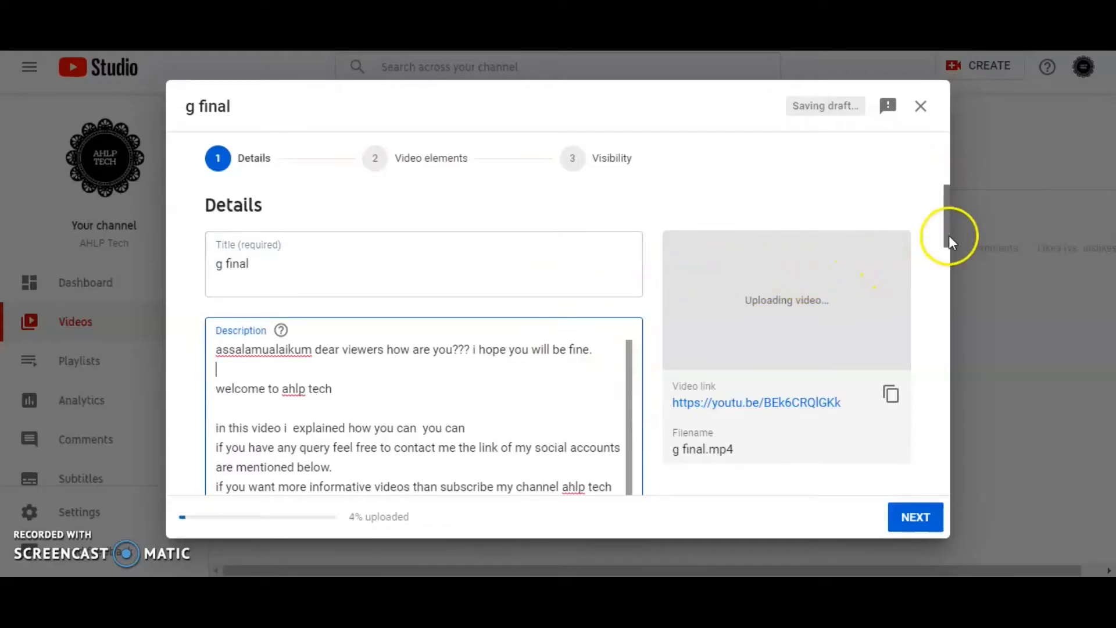
left_click_drag(943, 235, 942, 433)
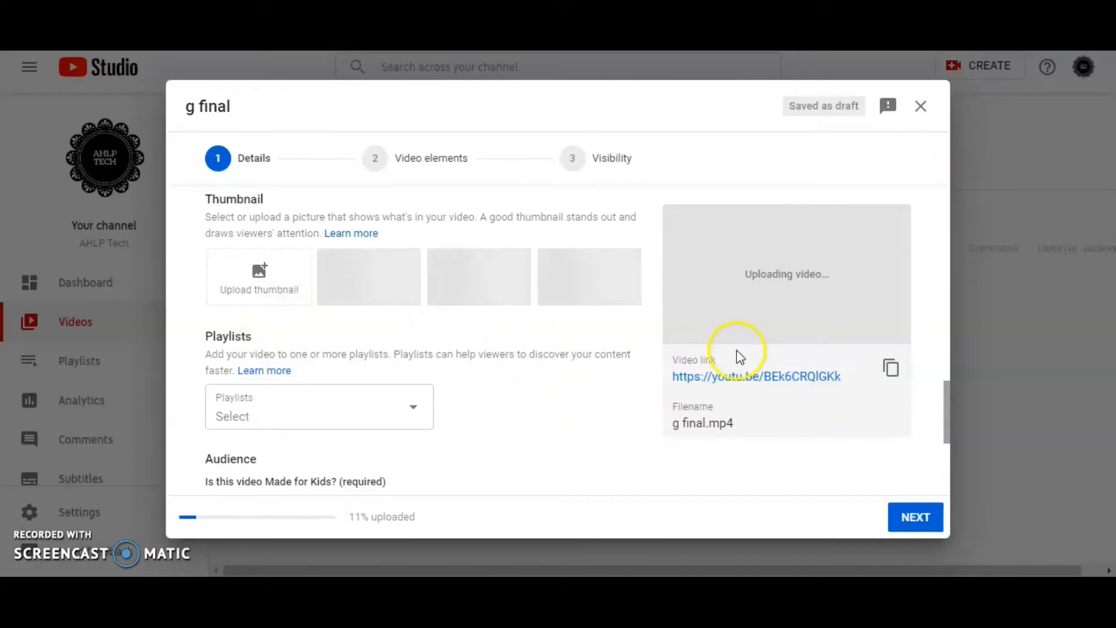
left_click_drag(947, 406, 953, 364)
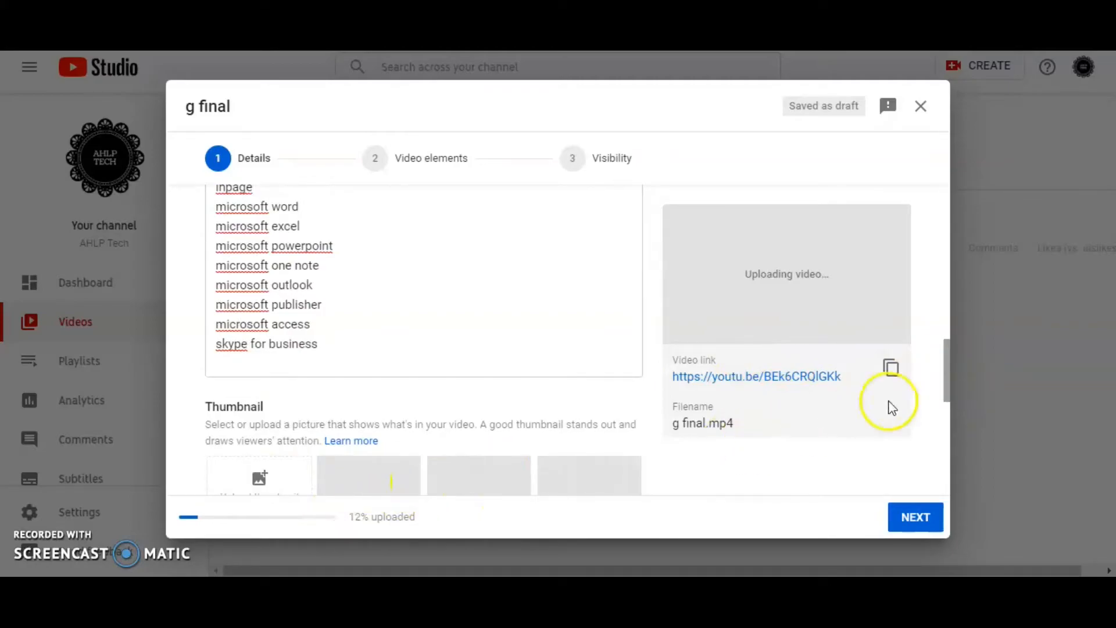
left_click_drag(946, 386, 946, 407)
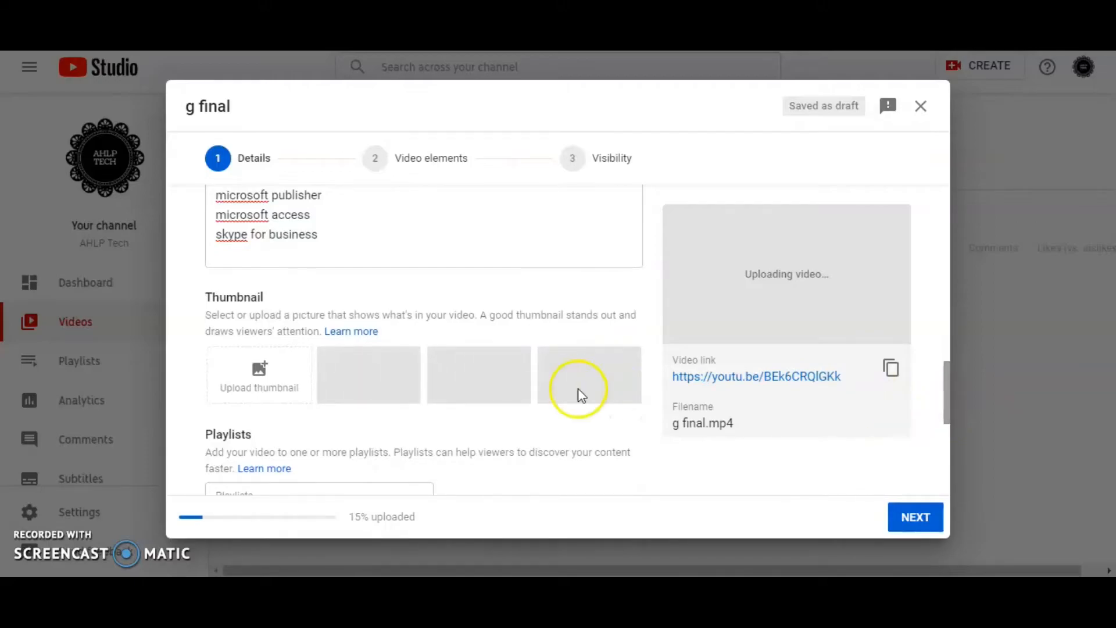
left_click(281, 399)
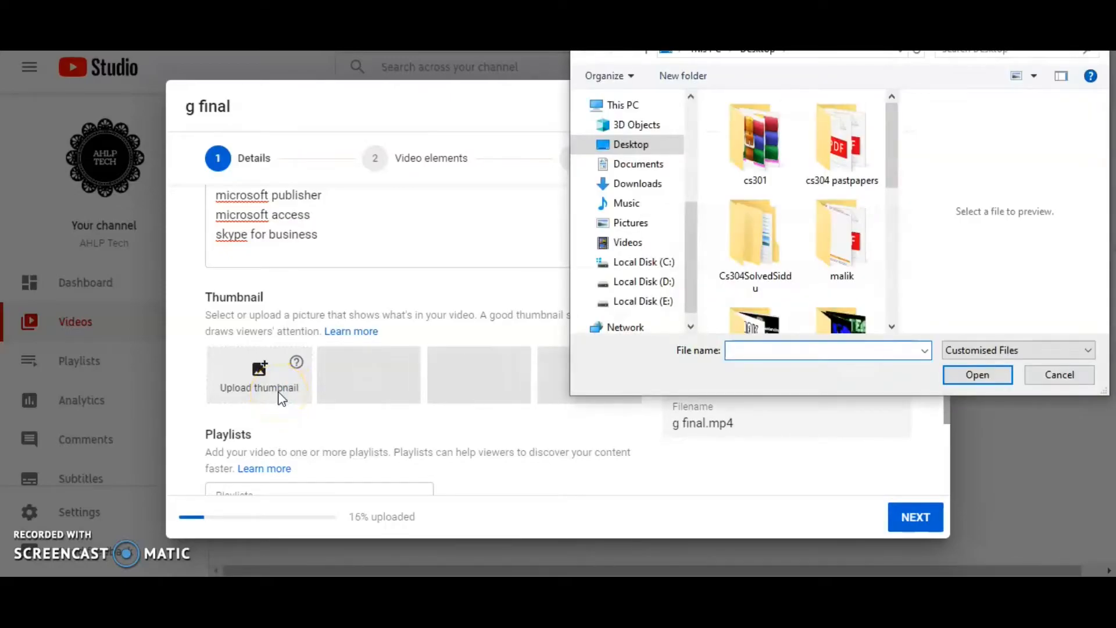
left_click_drag(902, 169, 897, 225)
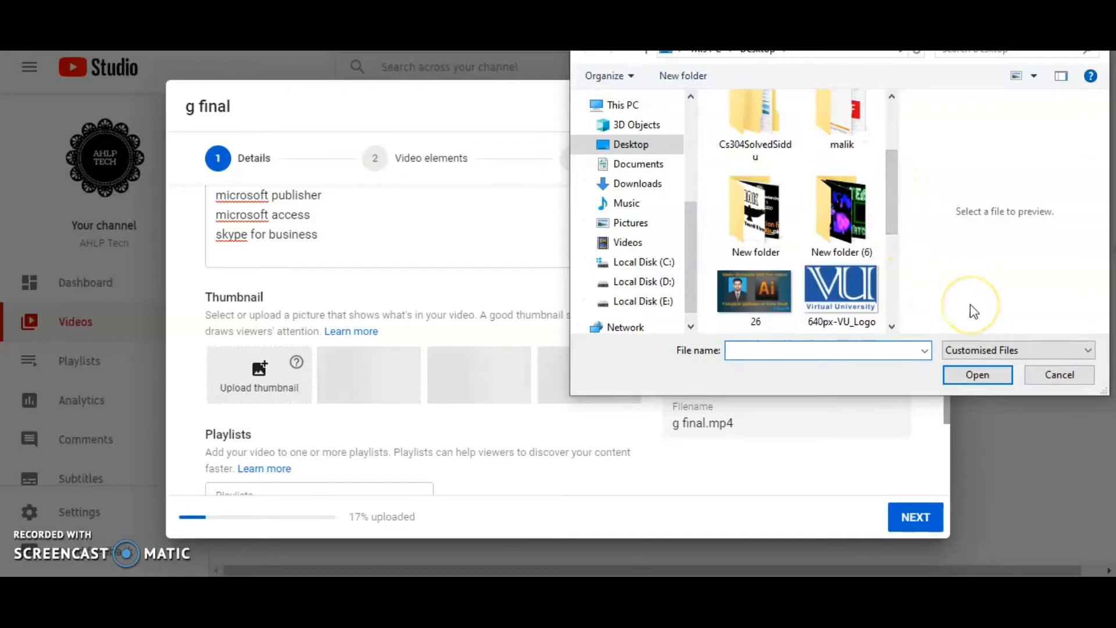
left_click(1041, 378)
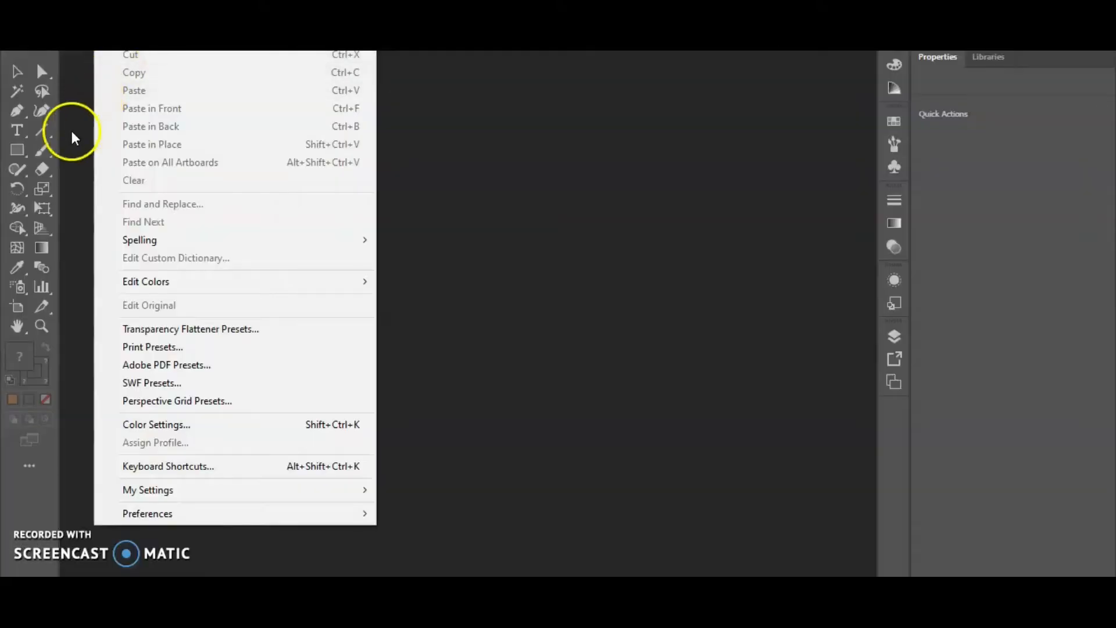
left_click(69, 132)
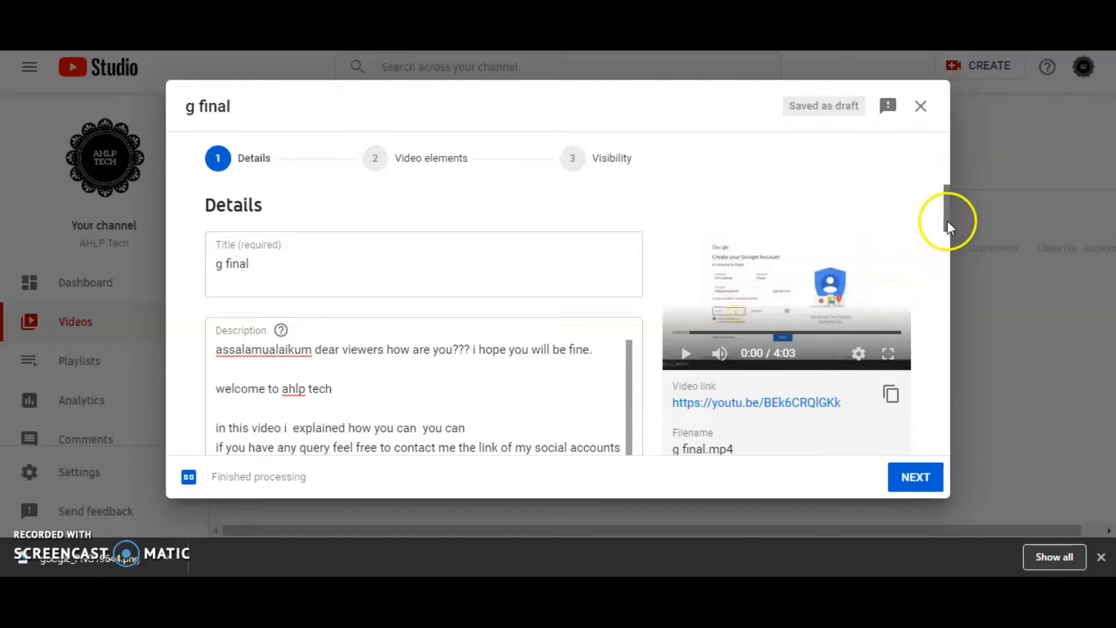
- Upload the orange "How to create a Google account" image as the custom thumbnail of the g final video
left_click_drag(947, 224, 953, 403)
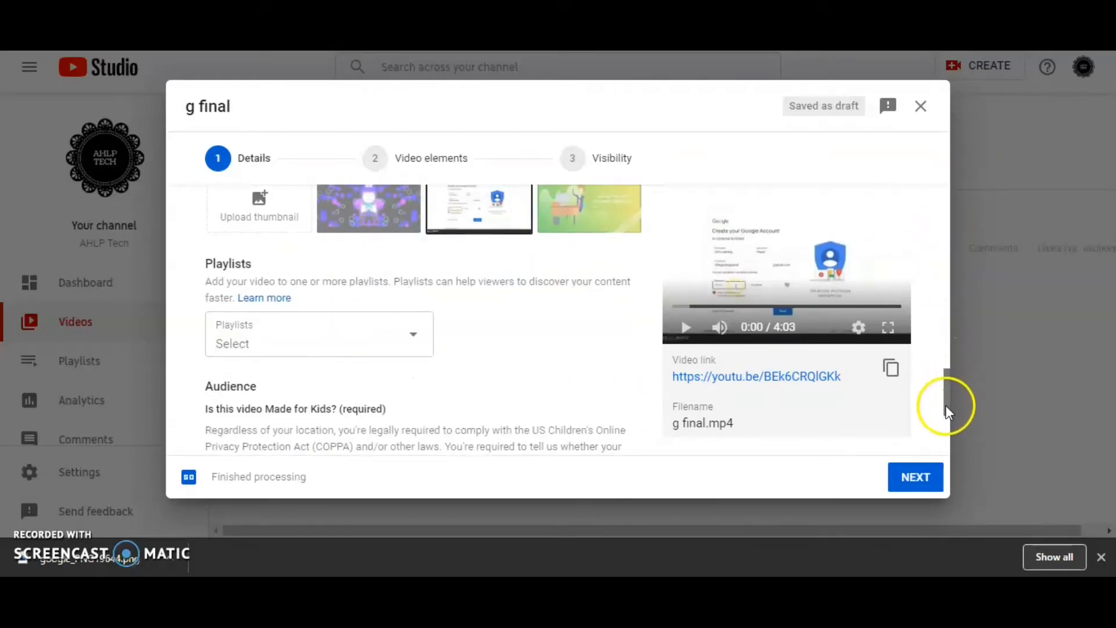
left_click(266, 227)
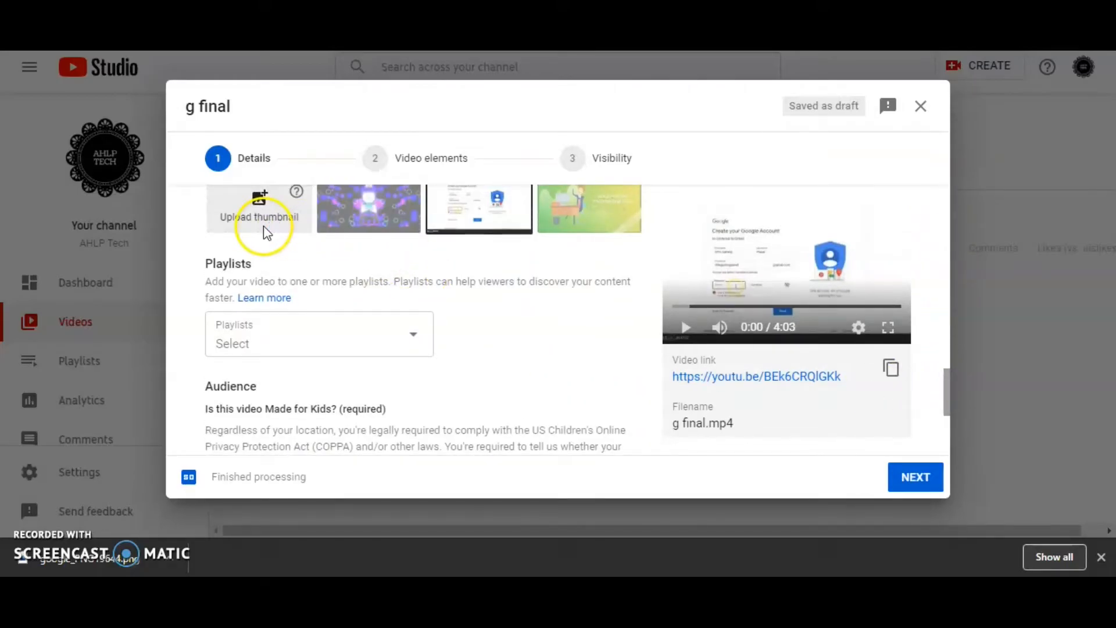
left_click(891, 327)
left_click(837, 210)
double_click(835, 210)
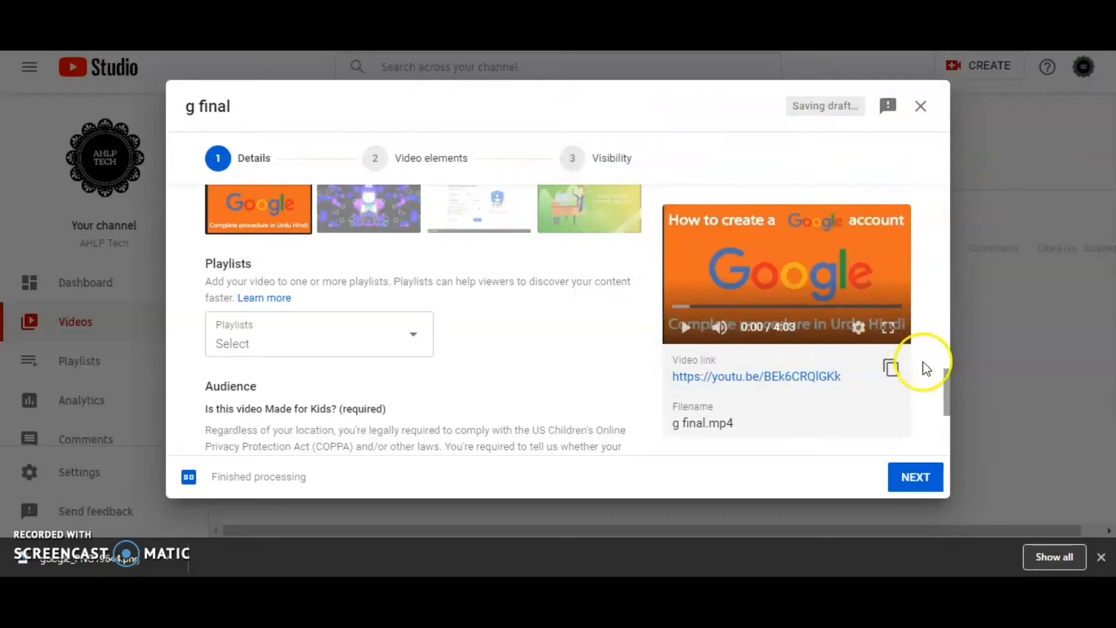
- Add the g final video to the Modern Technology playlist
left_click_drag(946, 386, 949, 377)
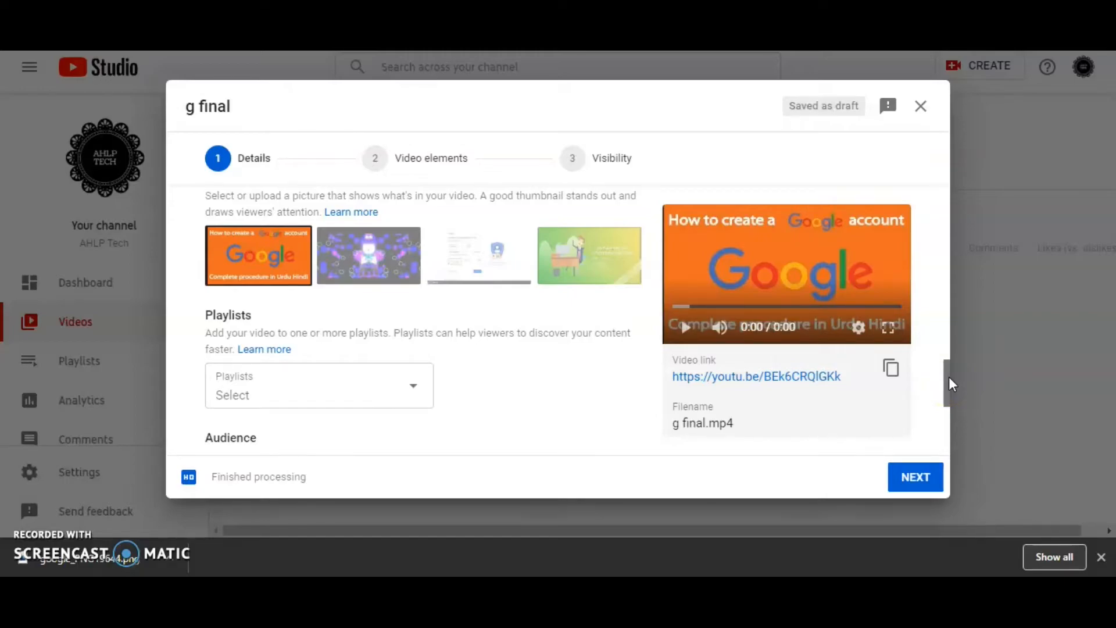
mouse_move(947, 379)
left_mouse_down()
mouse_move(948, 397)
mouse_move(945, 369)
left_mouse_up()
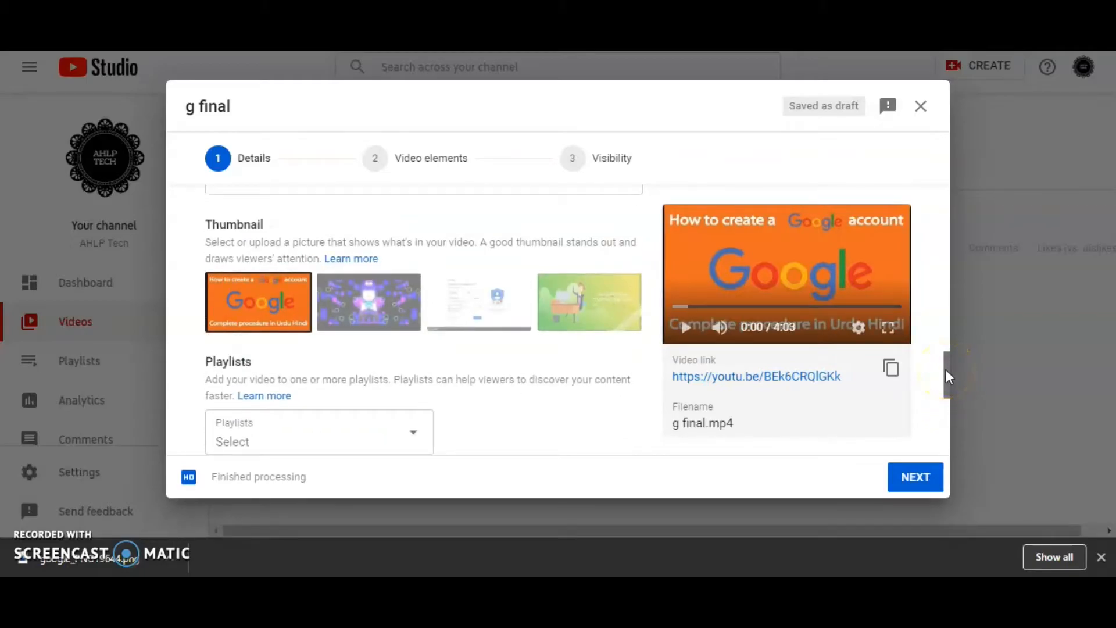
mouse_move(946, 371)
left_mouse_down()
mouse_move(947, 301)
mouse_move(947, 365)
left_mouse_up()
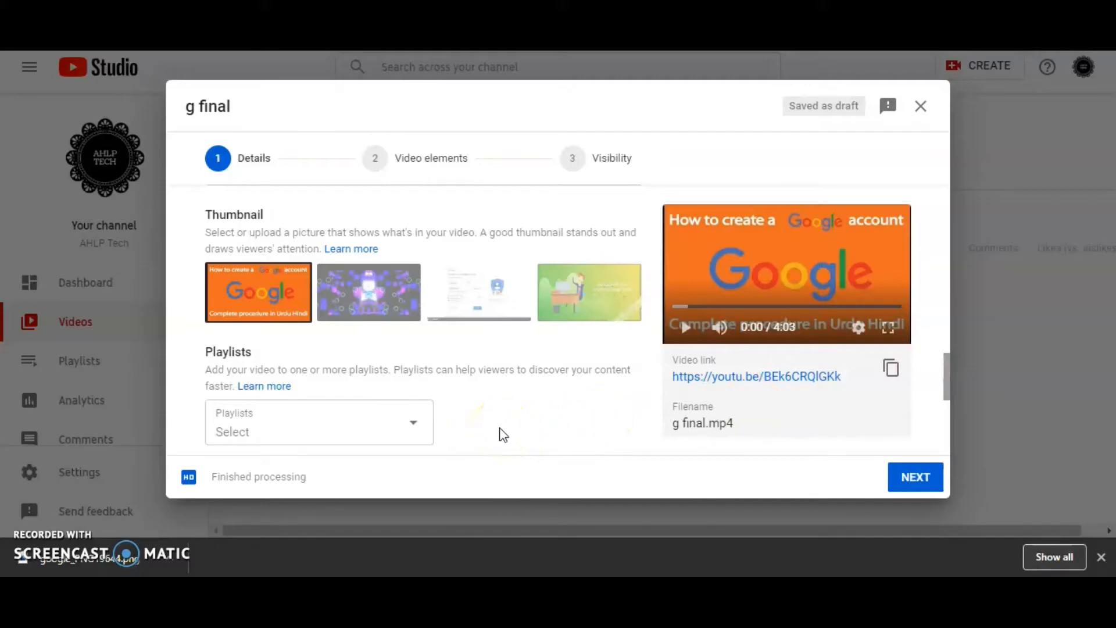
left_click(412, 429)
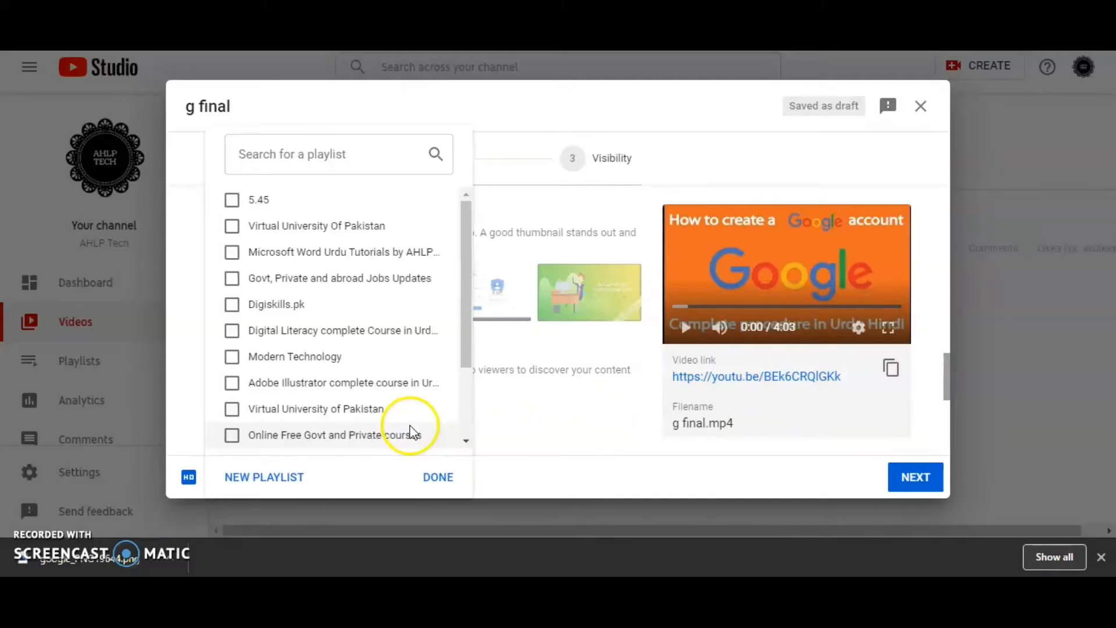
left_click_drag(465, 285, 474, 358)
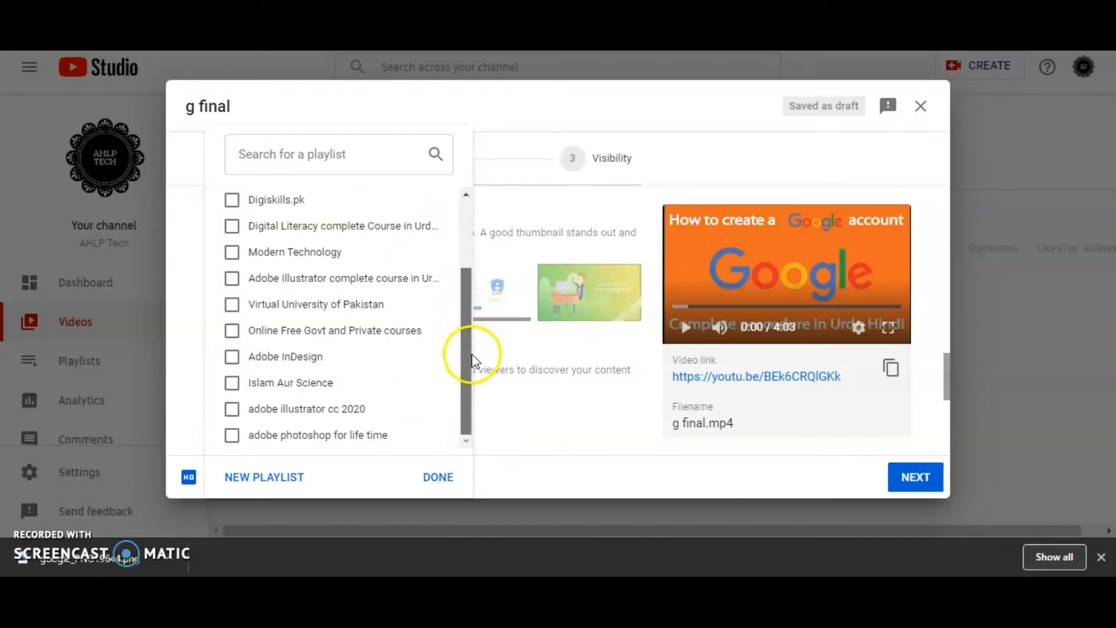
left_click(232, 251)
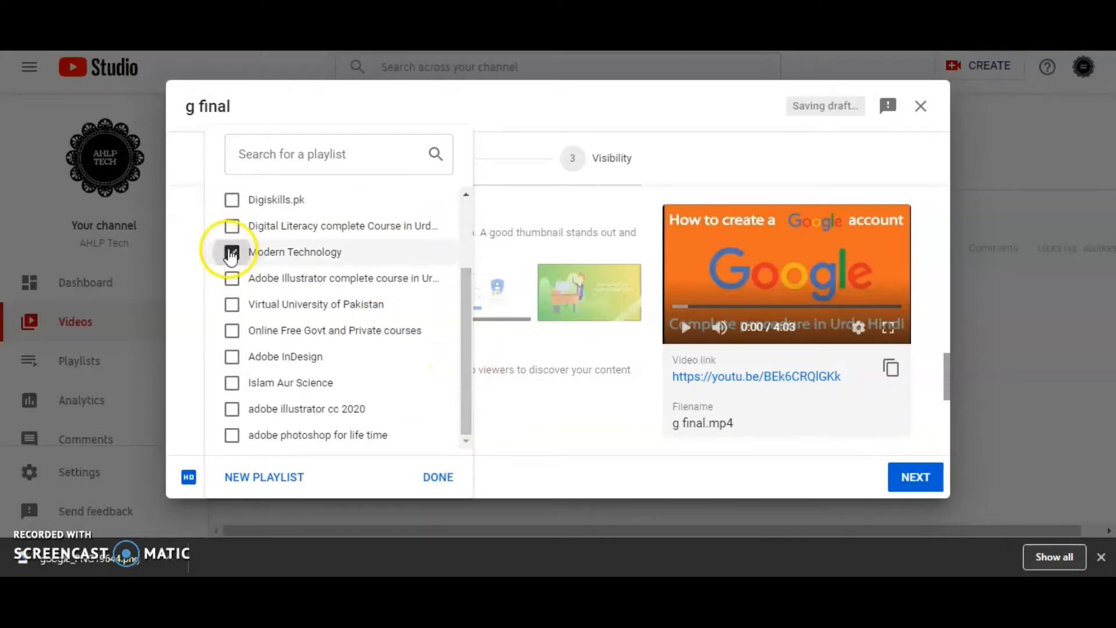
left_click(439, 476)
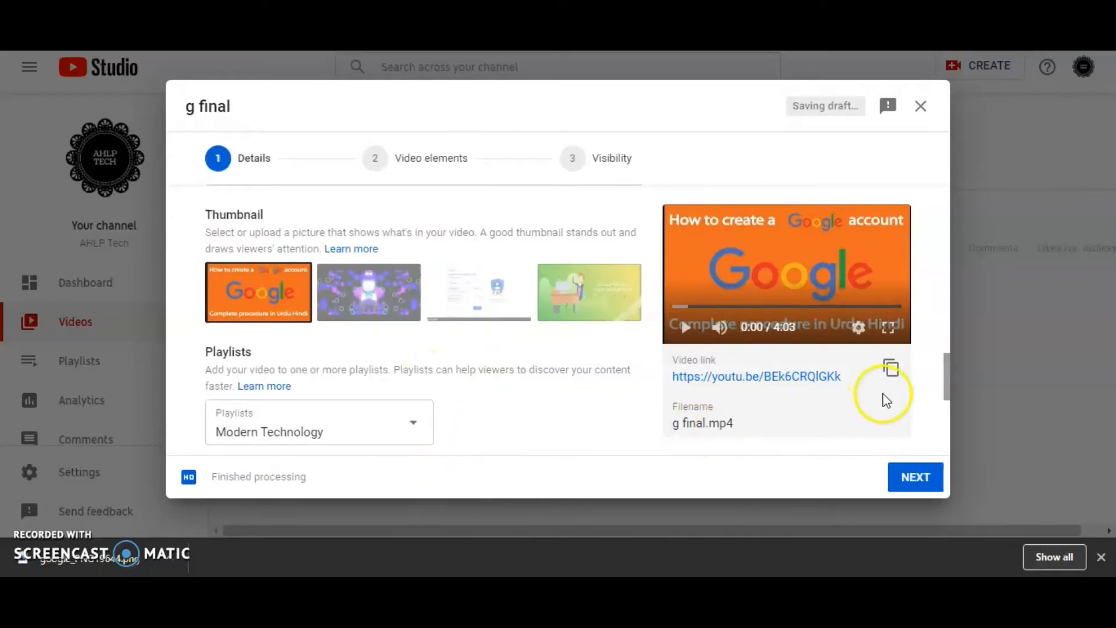
- Continue from the video details to the Video elements stage and open the card editor for the g final video
left_click_drag(952, 378, 942, 205)
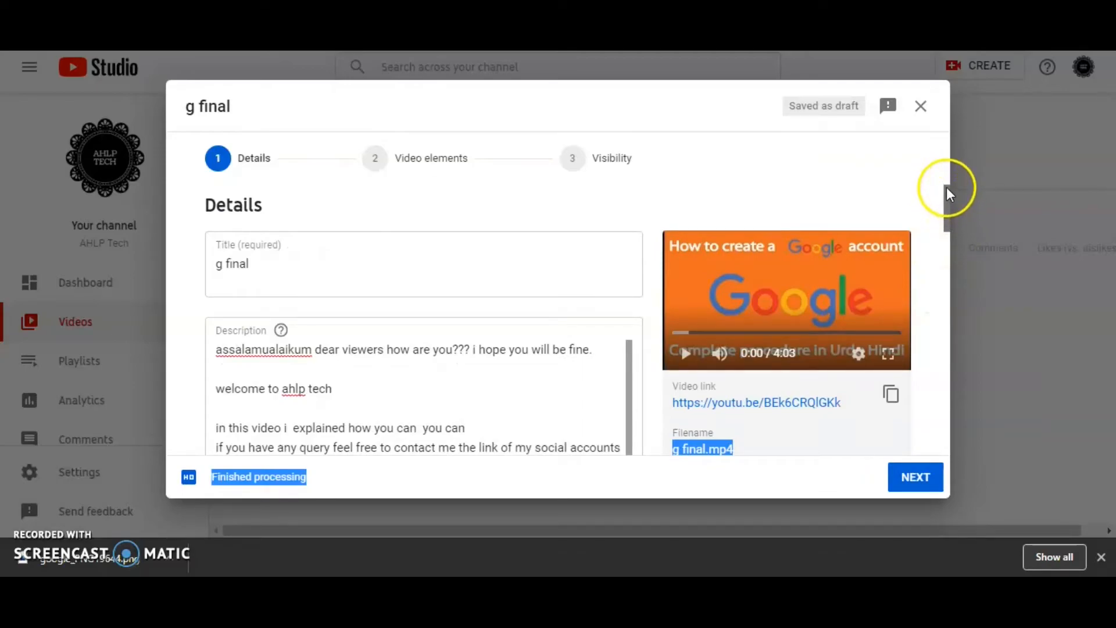
left_click(917, 478)
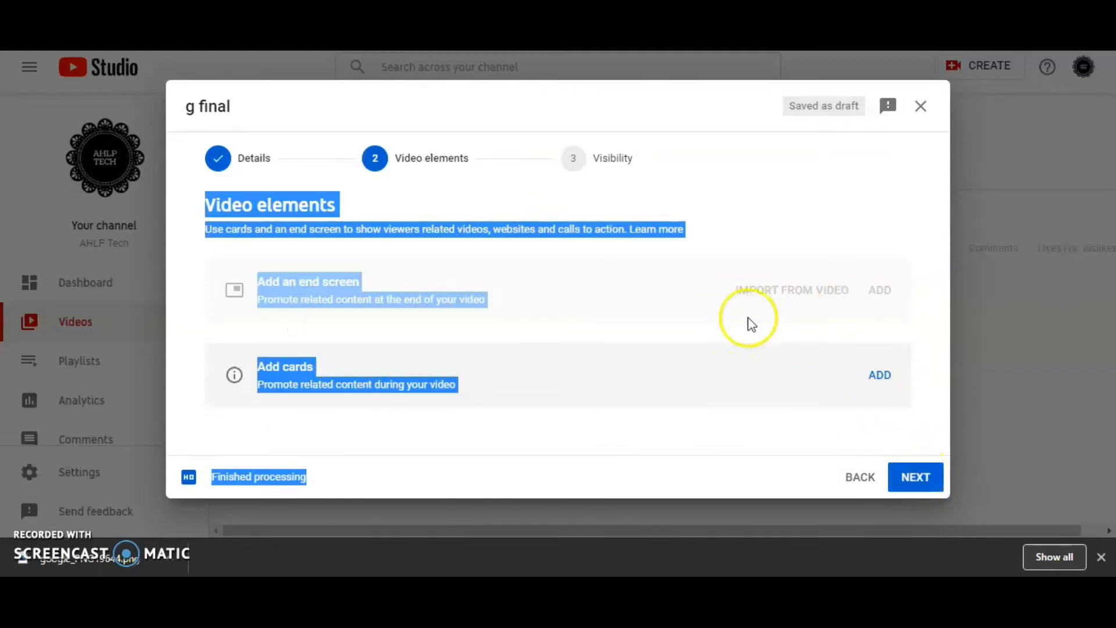
left_click(689, 333)
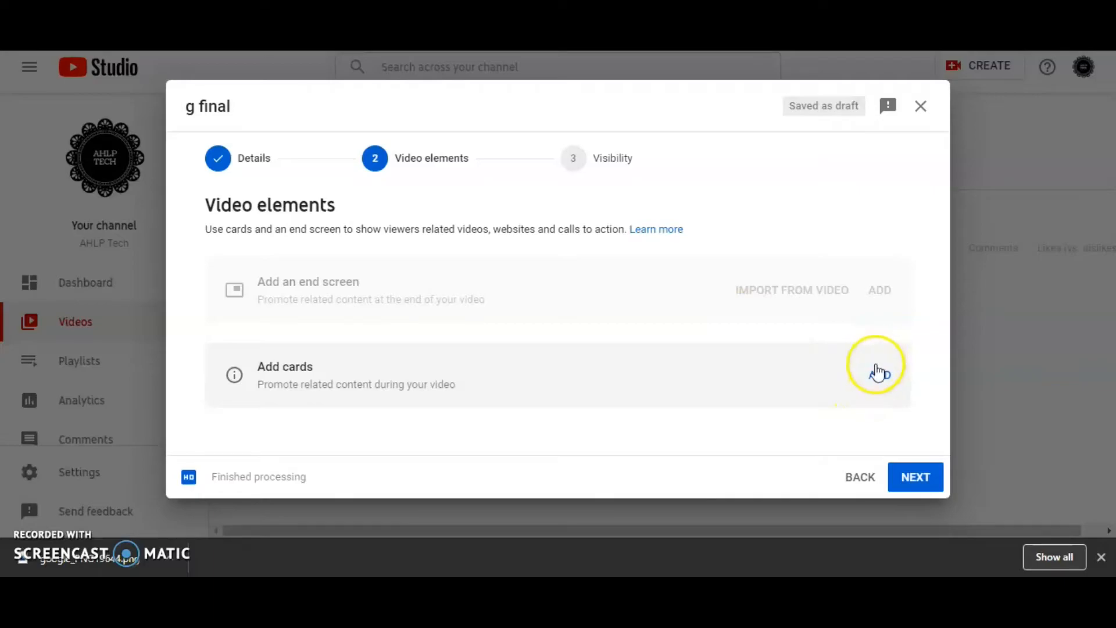
left_click(875, 375)
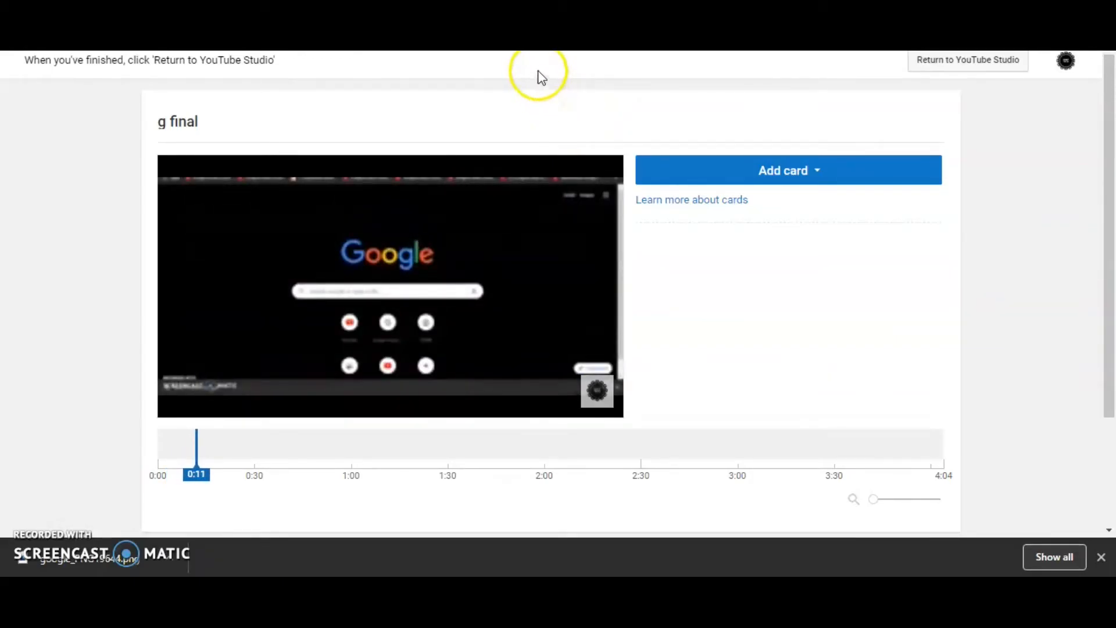
- Return to the g final upload details in YouTube Studio and bring the thumbnail and playlist settings into view
left_click(487, 36)
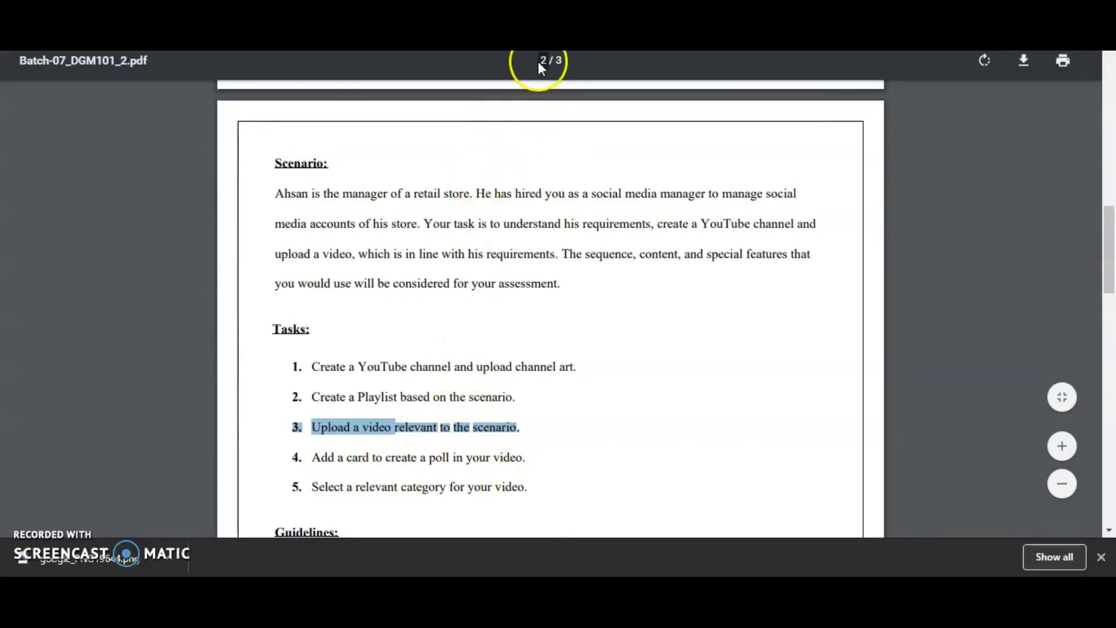
key("ctrl+Tab")
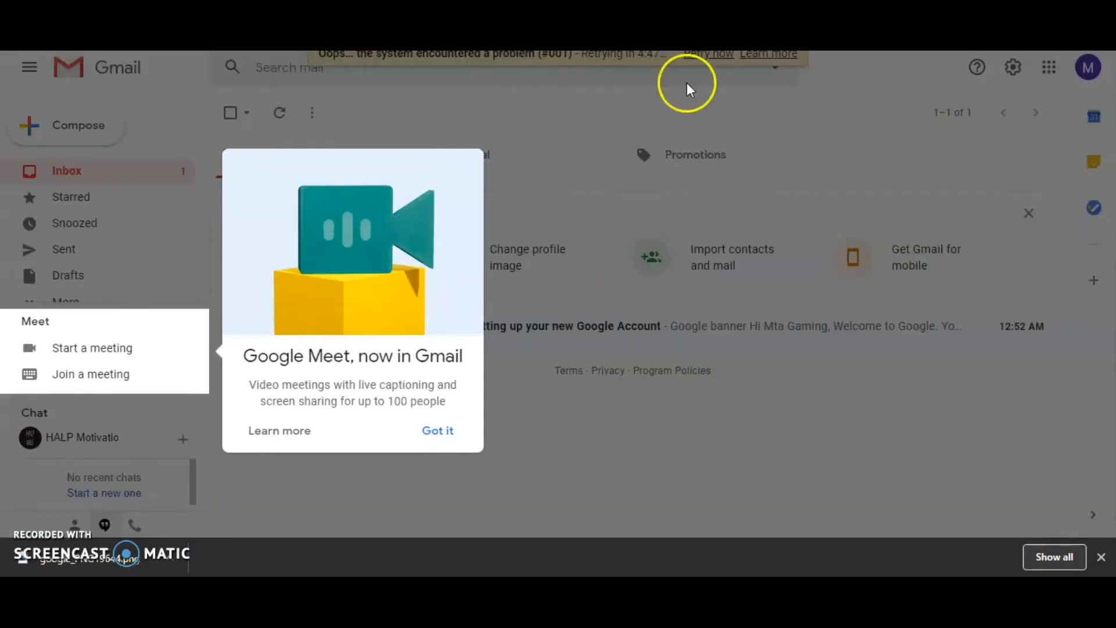
key("ctrl+Tab")
key("ctrl+Tab")
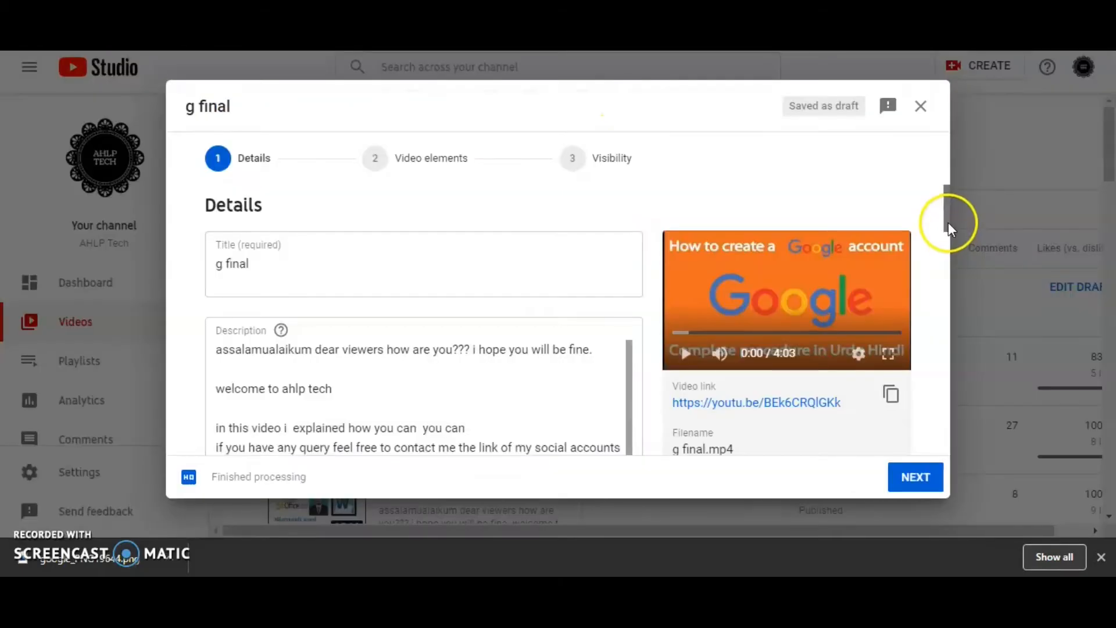
left_click_drag(947, 224, 948, 405)
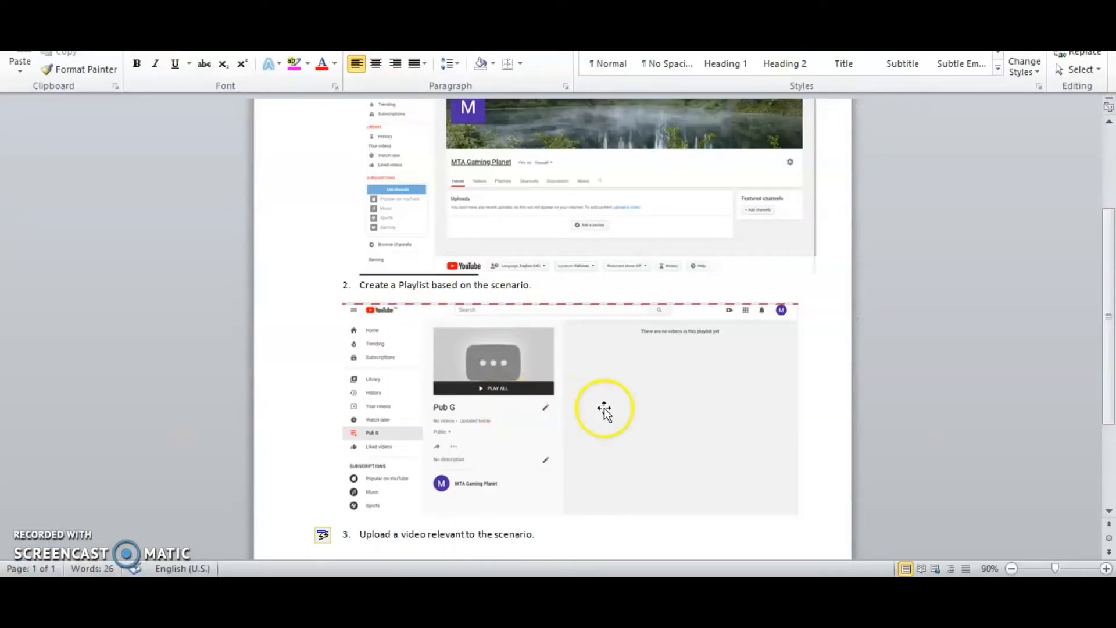
- Switch to the Word document and paste the screenshot of the g final upload details below task 3
left_click_drag(1110, 266, 1111, 314)
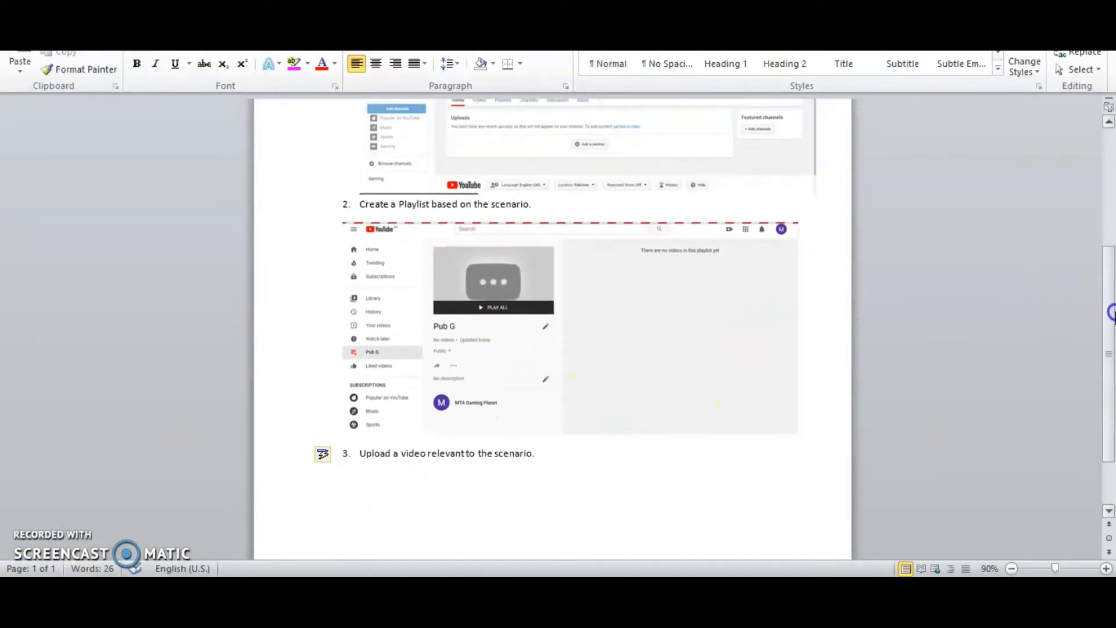
key("ctrl+v")
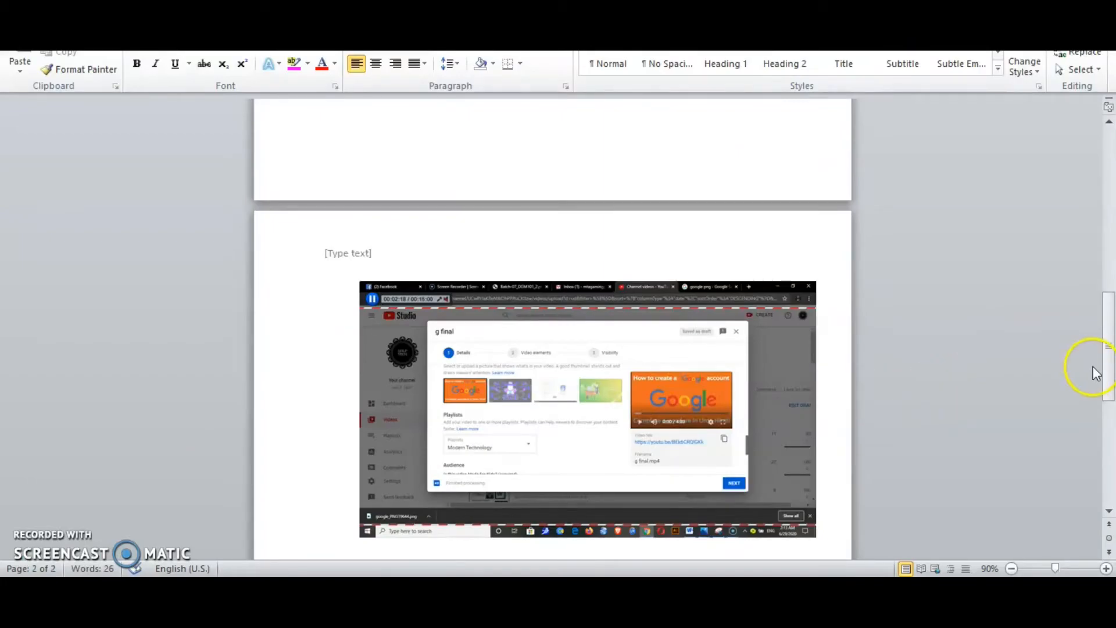
left_click_drag(1108, 356, 1109, 389)
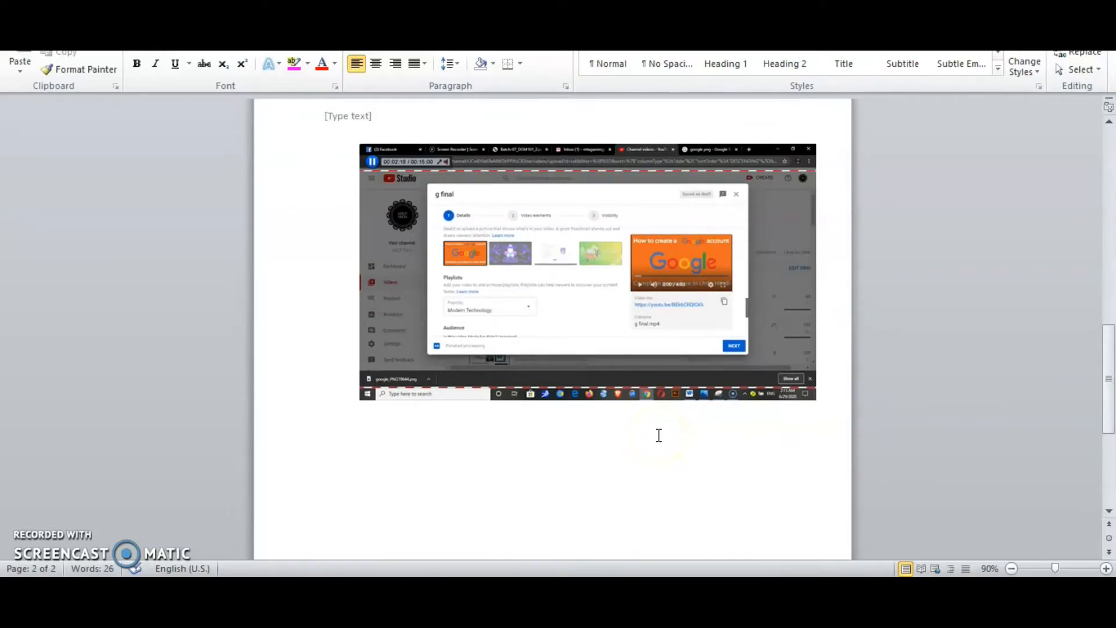
- Look up task 4 in the exercise PDF and add the line "4. Add a card to create a poll in your video" below the Word screenshot
left_click(701, 590)
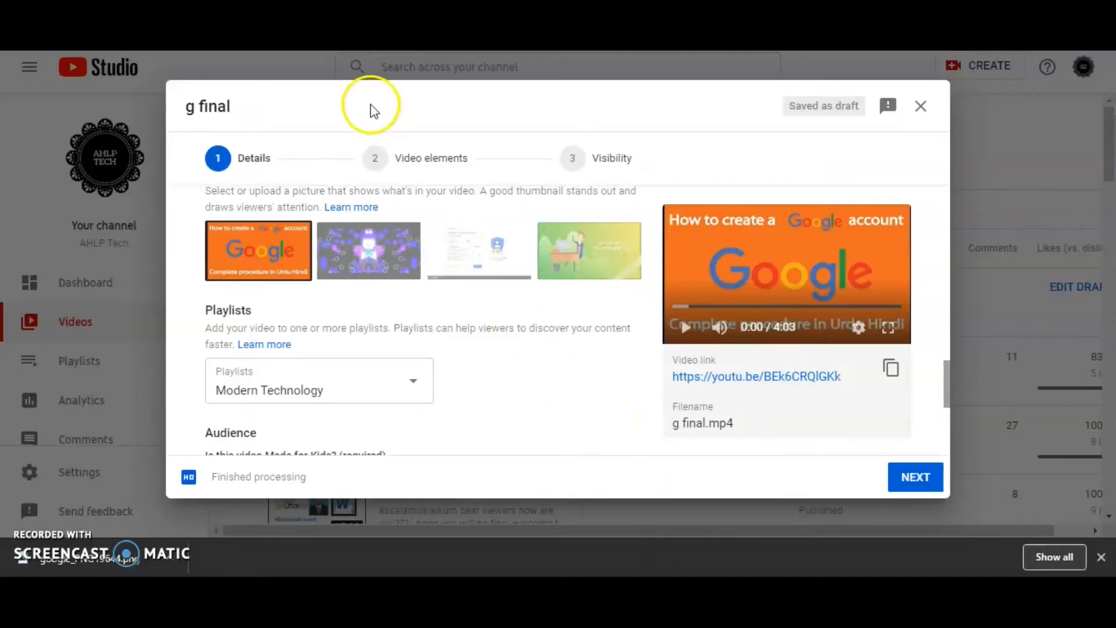
left_click(261, 29)
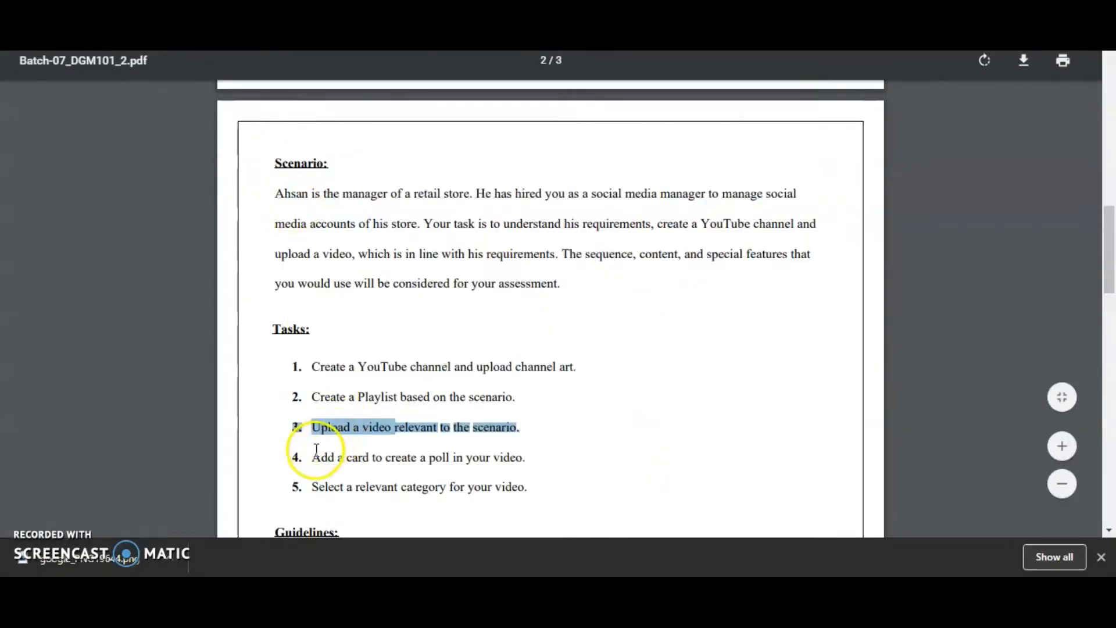
left_click_drag(283, 456, 523, 456)
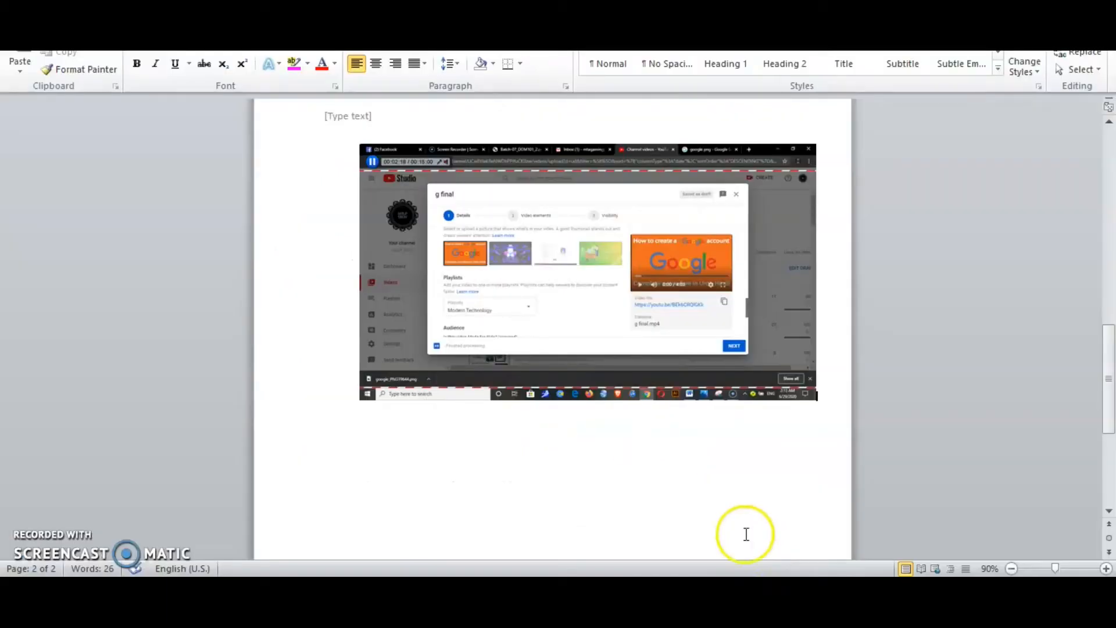
type("4. Add a card to create a poll in your video")
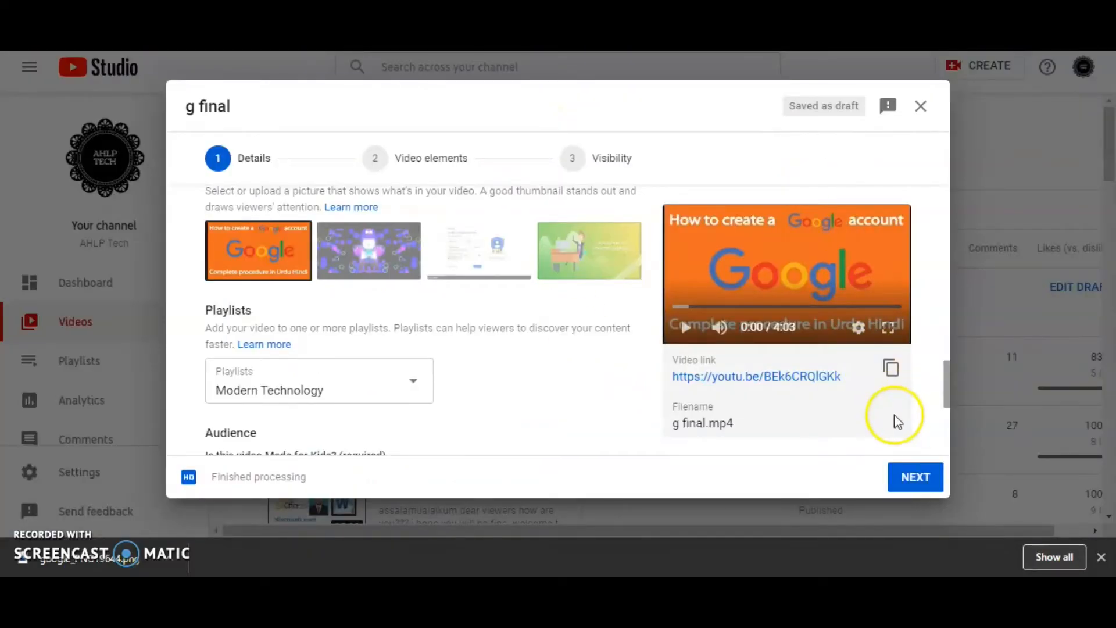
- Continue the g final upload to Video elements, open its card editor and start a new poll card
left_click(914, 480)
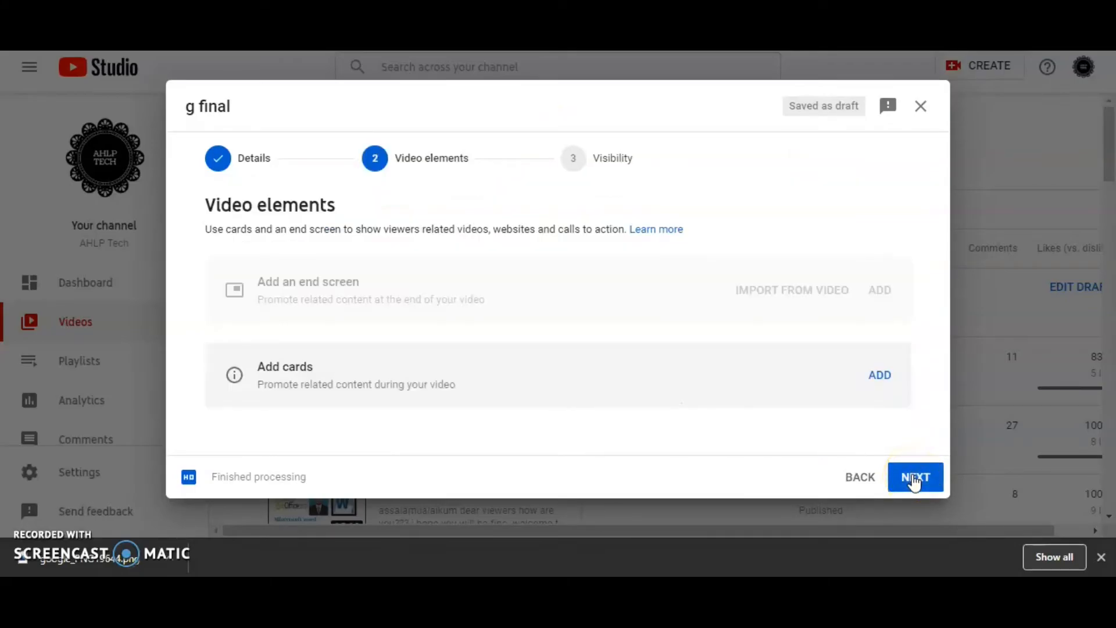
left_click(878, 376)
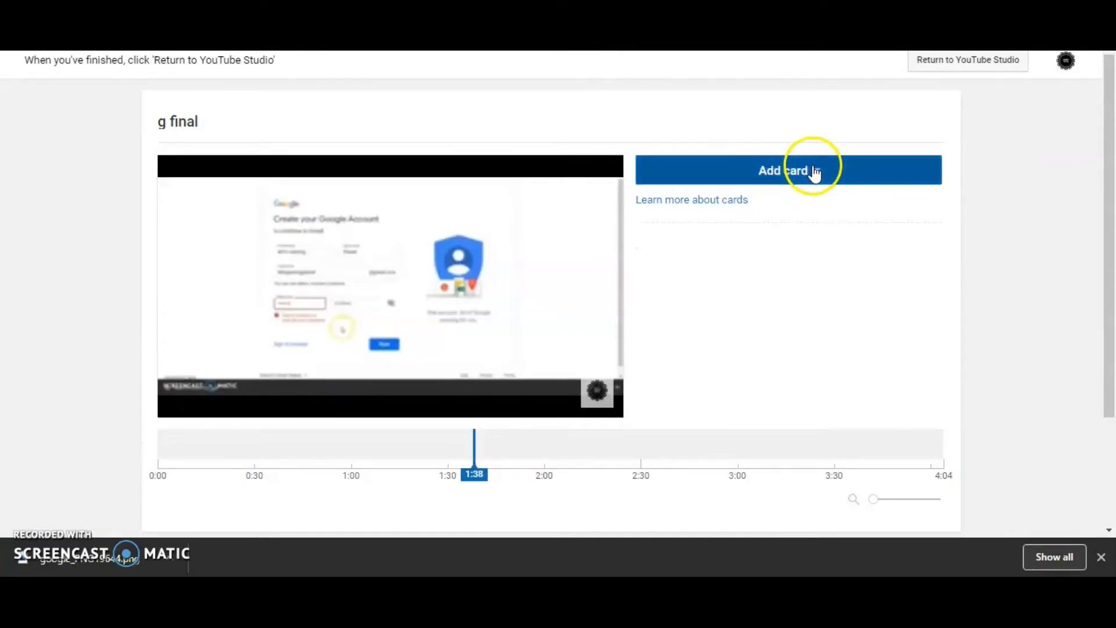
left_click(814, 172)
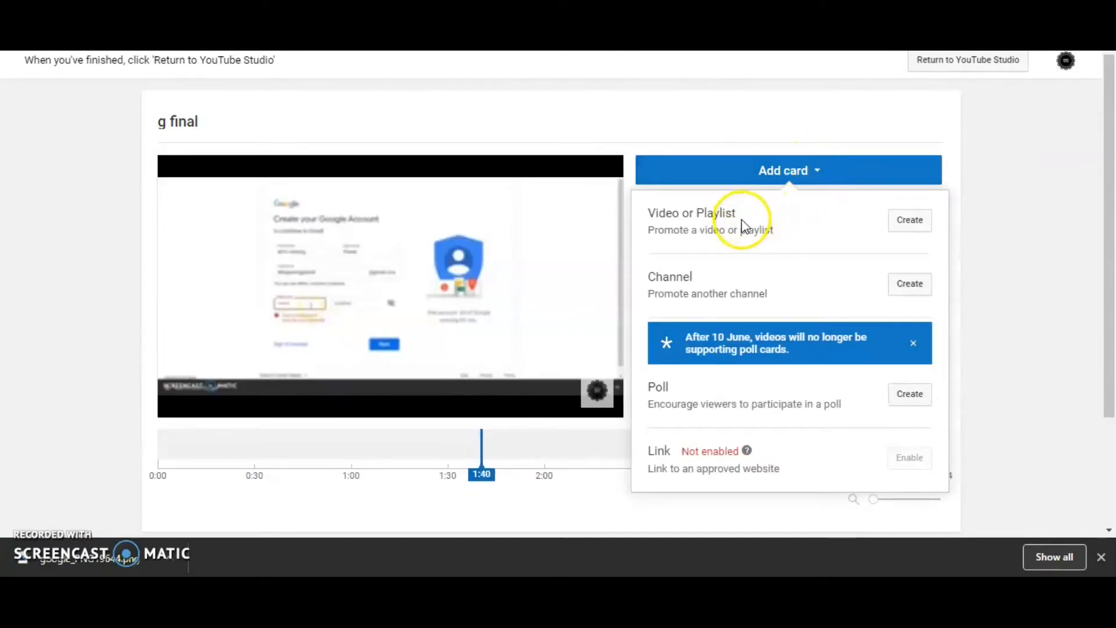
left_click(906, 397)
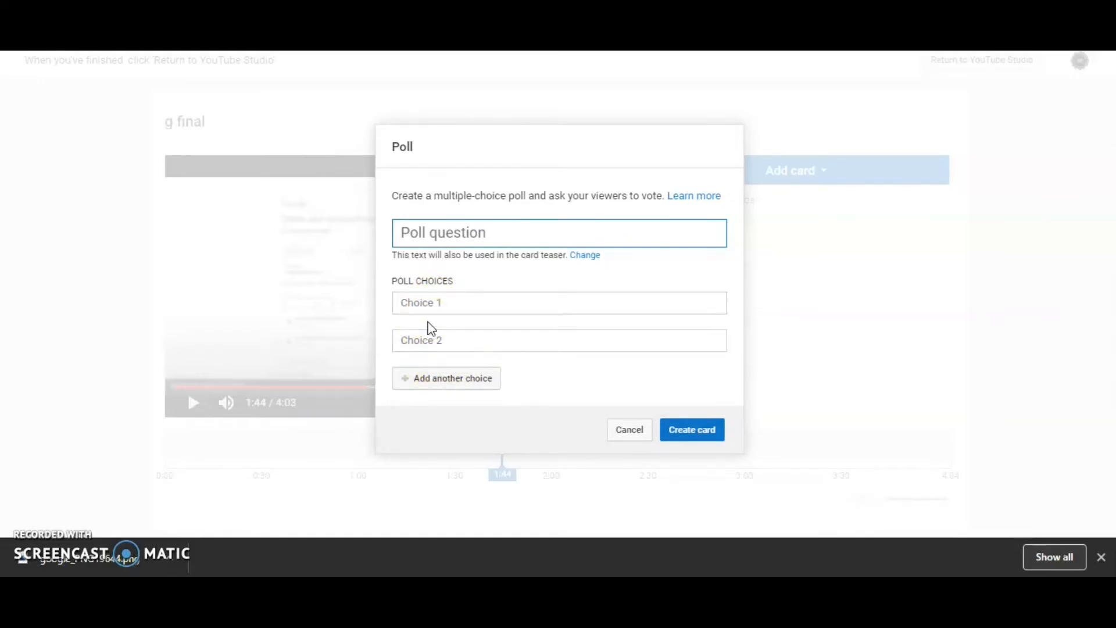
- Create the poll card with the question "Do u like my content?" and the choices "yes", "NO" and "May be"
left_click(418, 232)
type("Do")
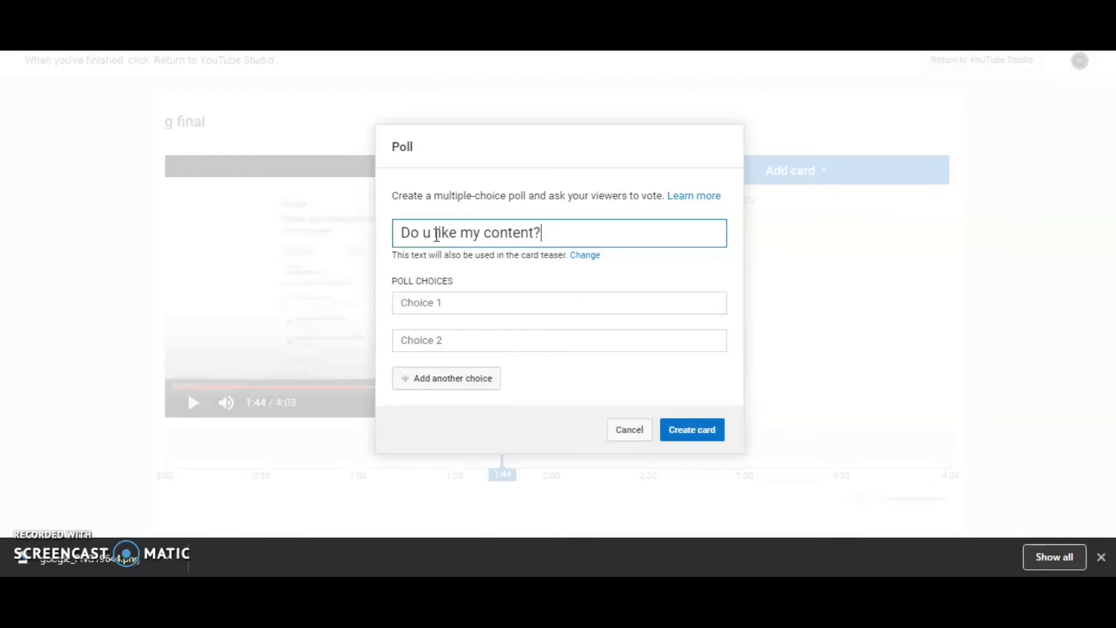
left_click(422, 301)
type("ye")
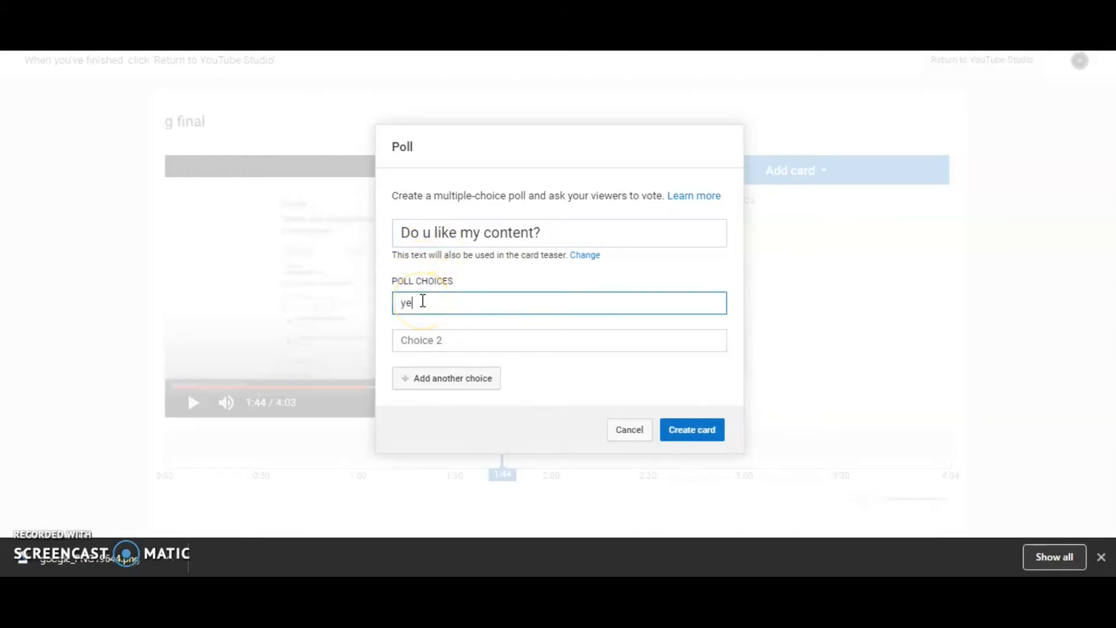
type("s")
left_click(428, 339)
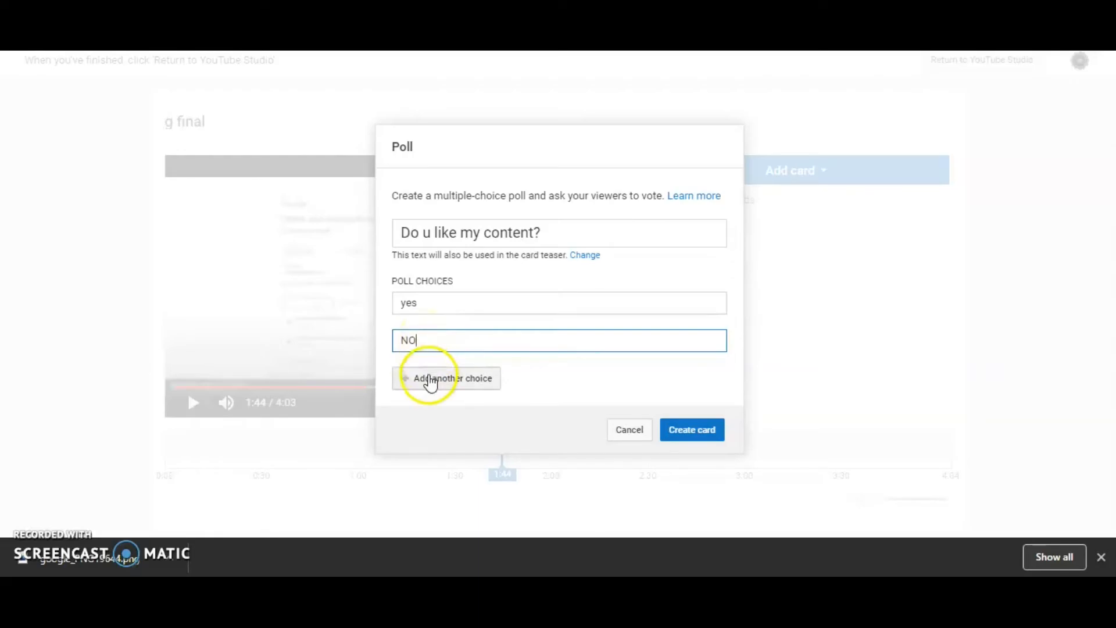
left_click(429, 378)
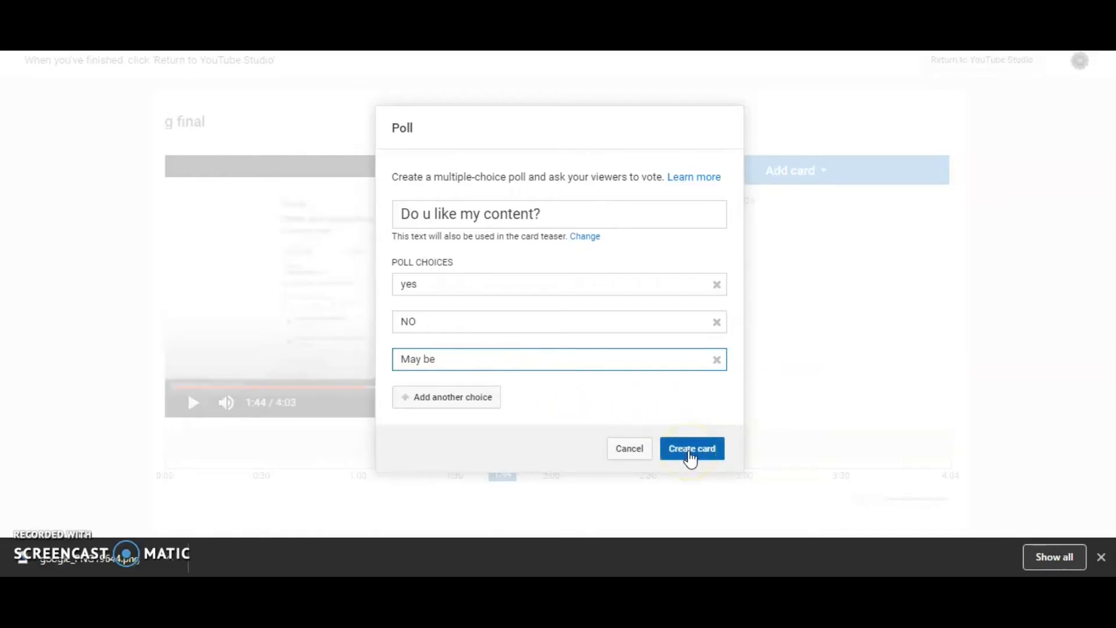
left_click(690, 457)
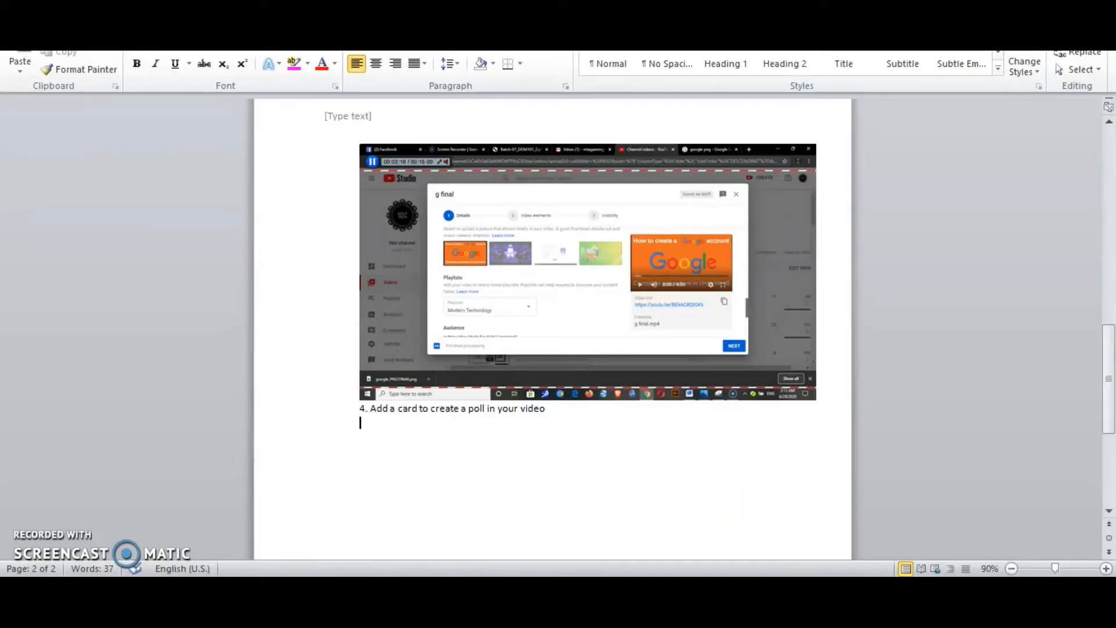
- Paste the screenshot of the g final poll card below the task 4 line in the Word document
left_click(509, 423)
key("ctrl+v")
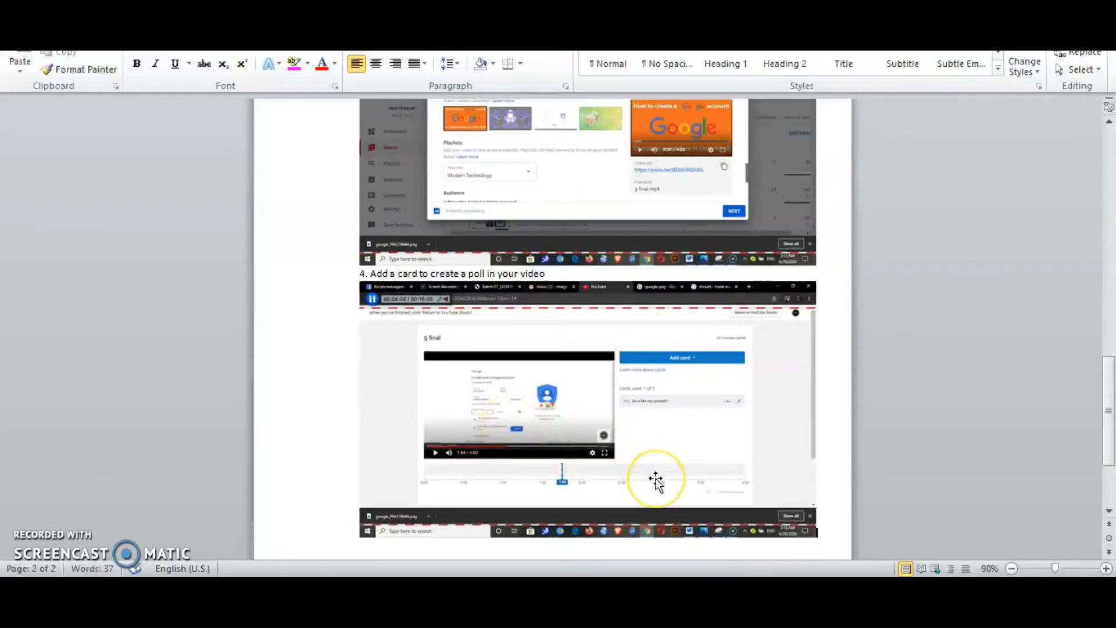
left_click(685, 541)
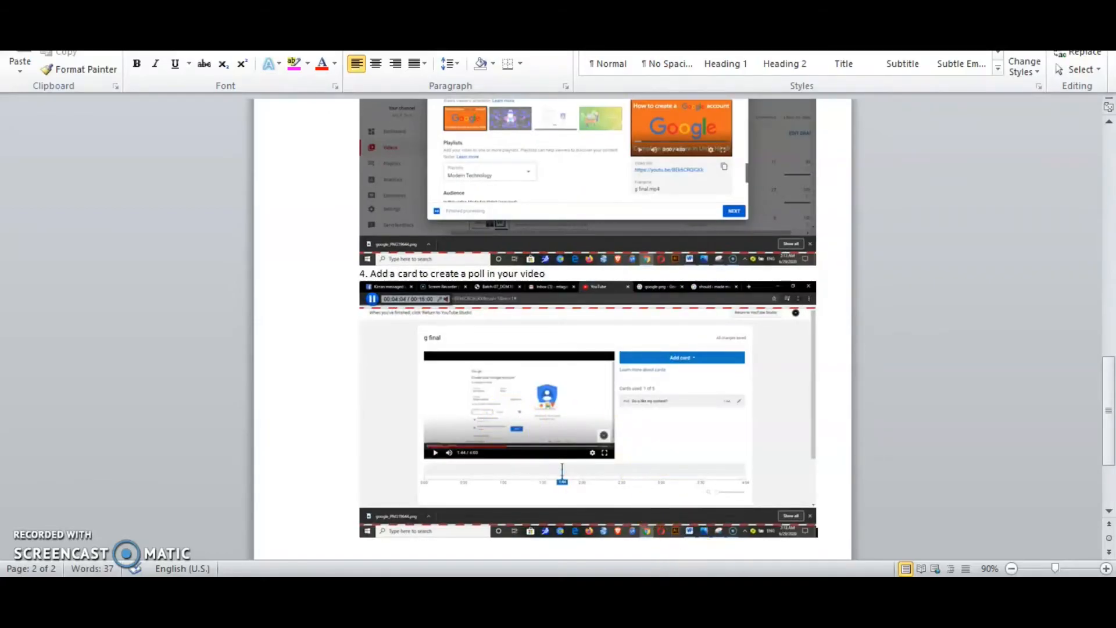
- Copy "5. Select a relevant category for your video." from the exercise PDF, paste it below the poll screenshot in Word and start a new line
left_click(702, 612)
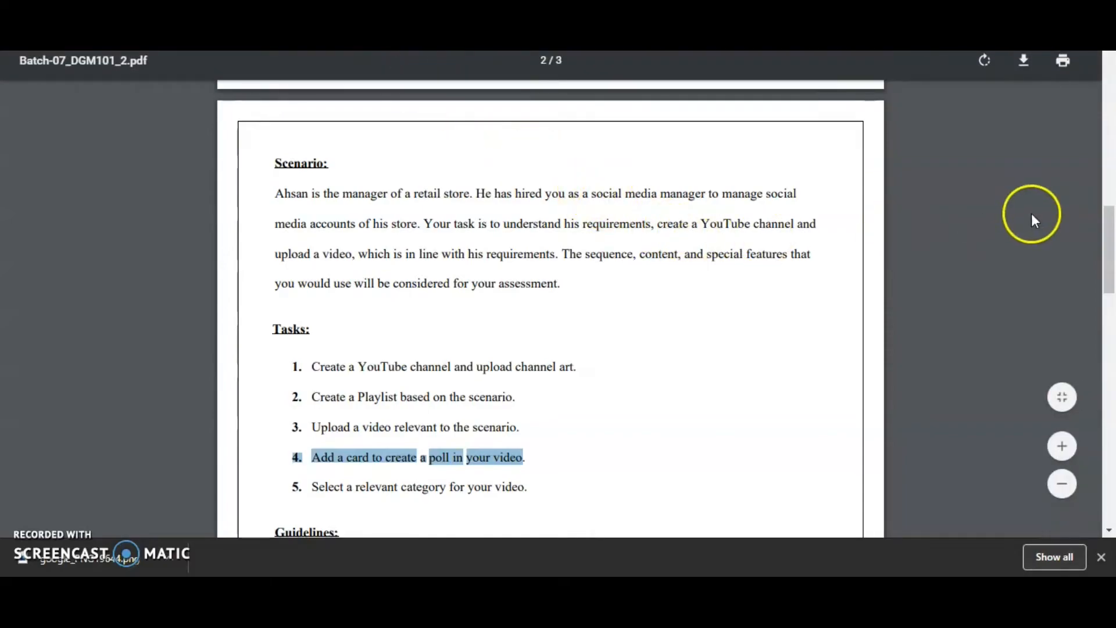
scroll(1104, 244, "down", 2)
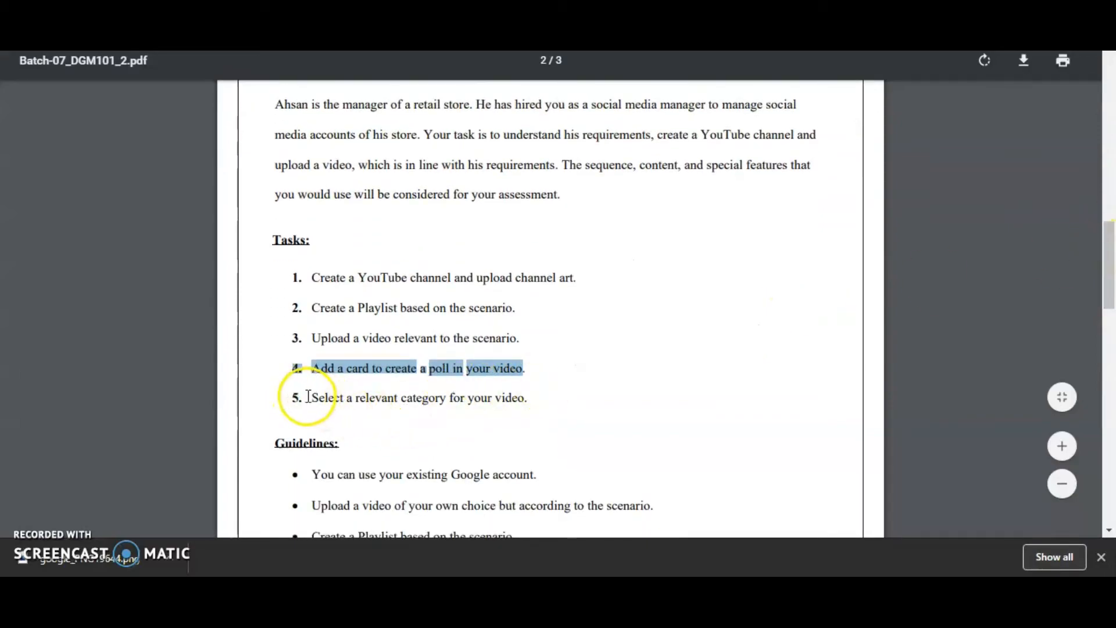
left_click_drag(289, 397, 535, 399)
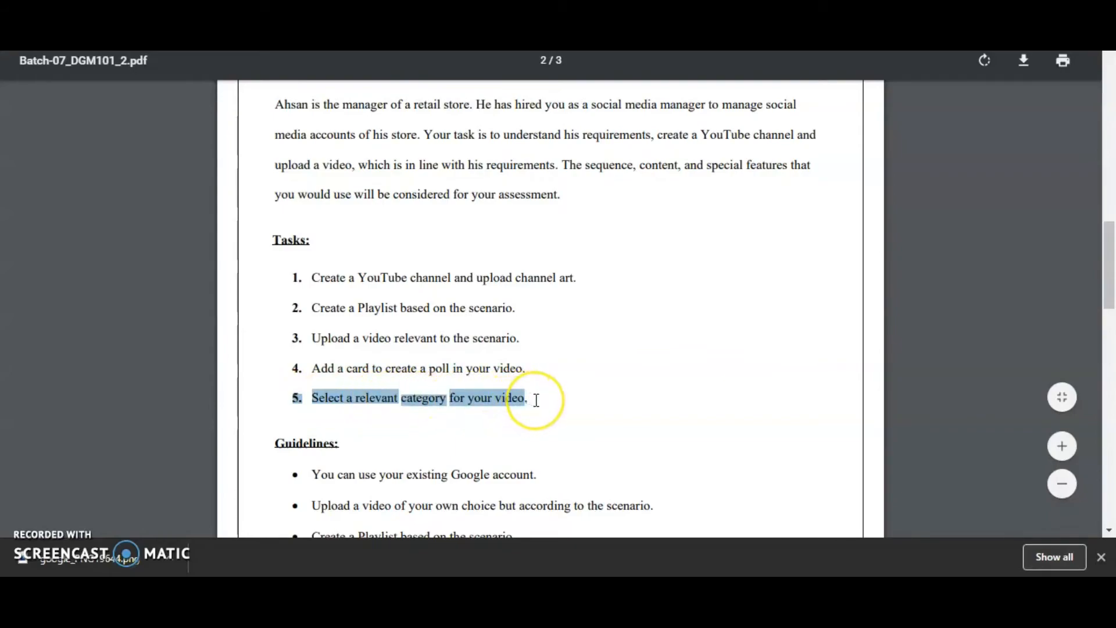
left_click_drag(536, 400, 620, 397)
key("ctrl+c")
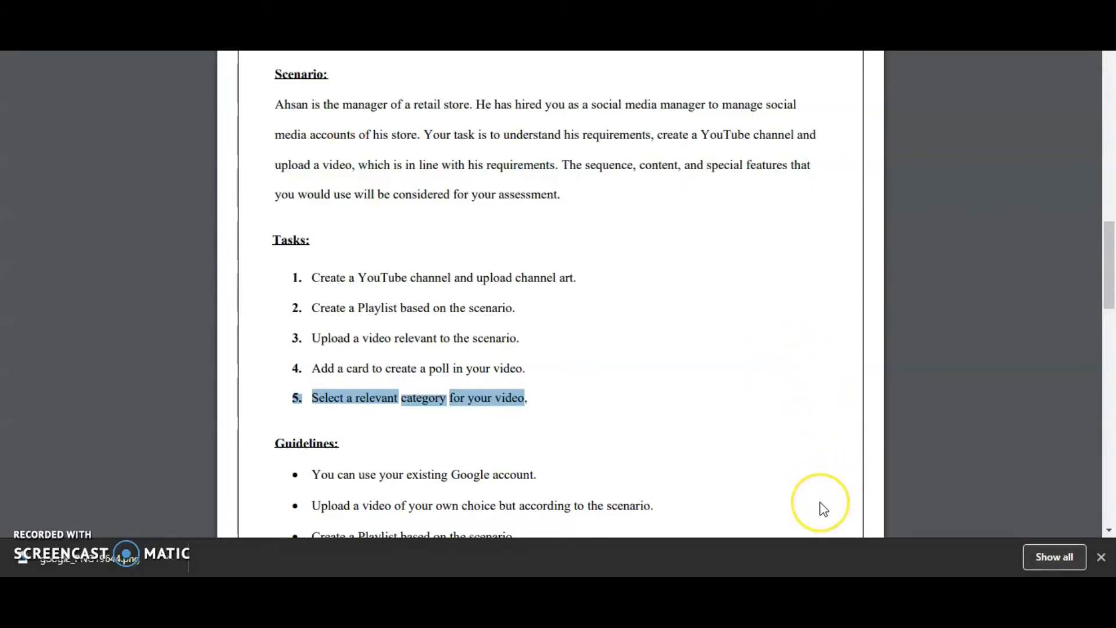
left_click(806, 597)
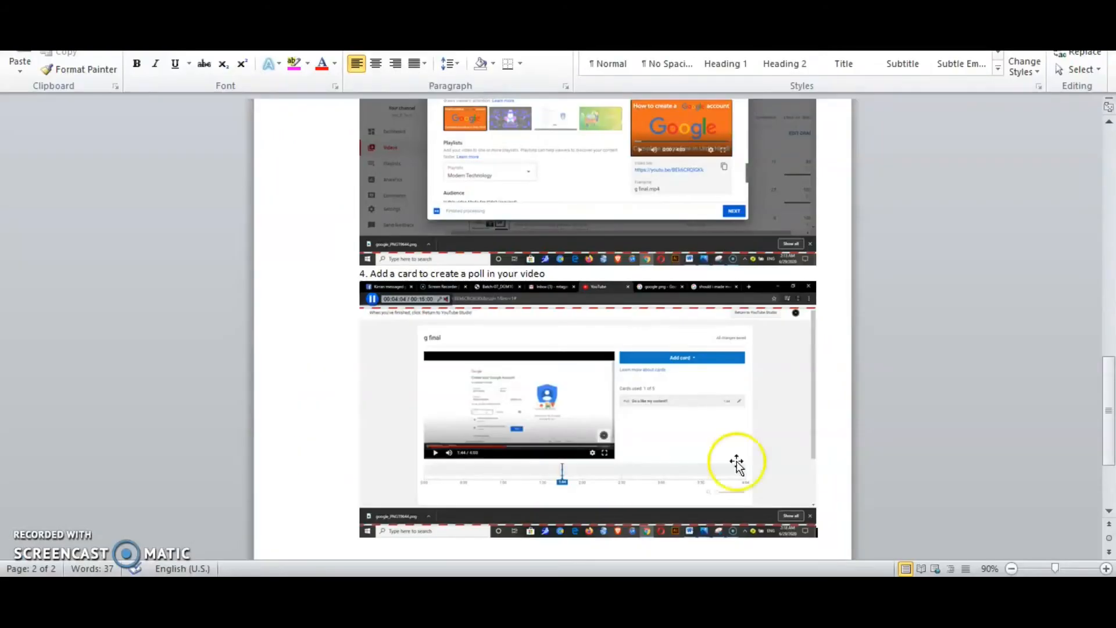
left_click_drag(1108, 401, 1108, 437)
left_click(395, 401)
key("ctrl+v")
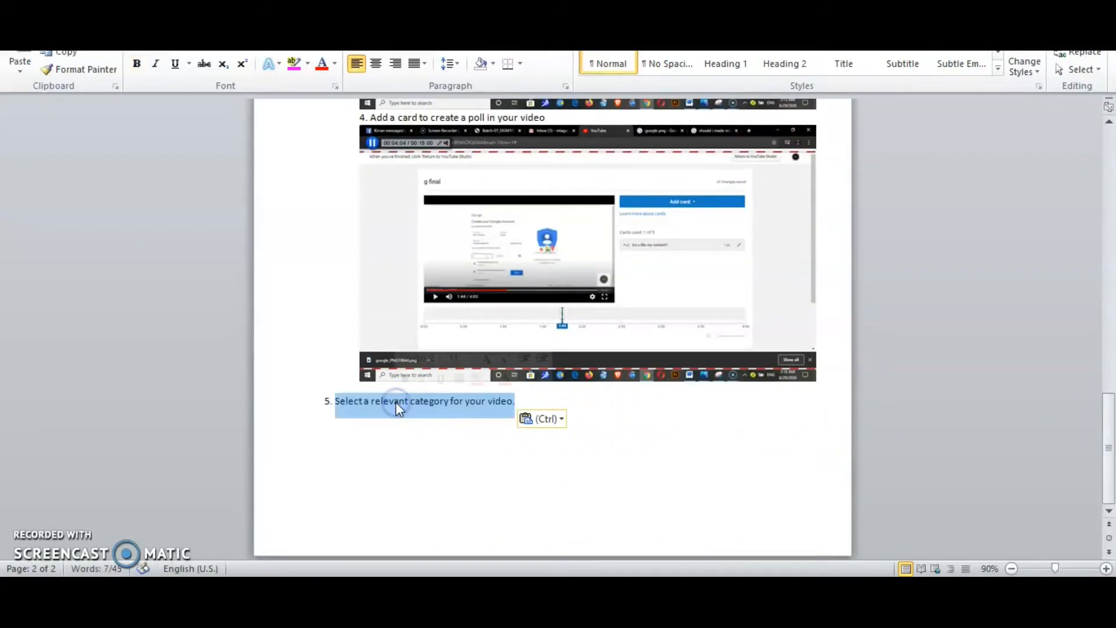
left_click(521, 400)
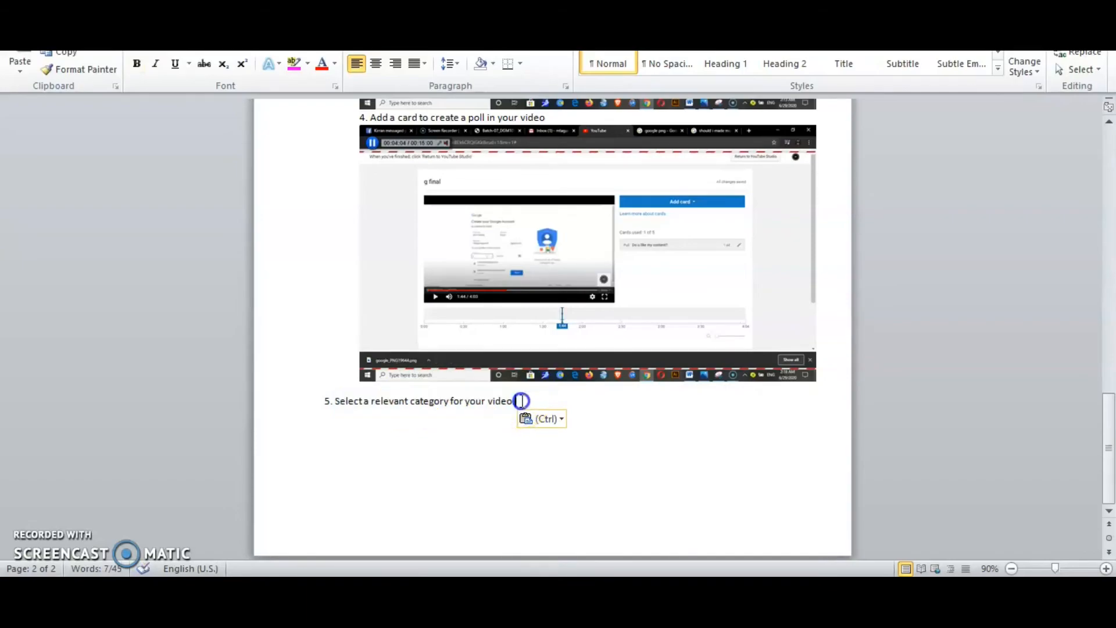
key("Return")
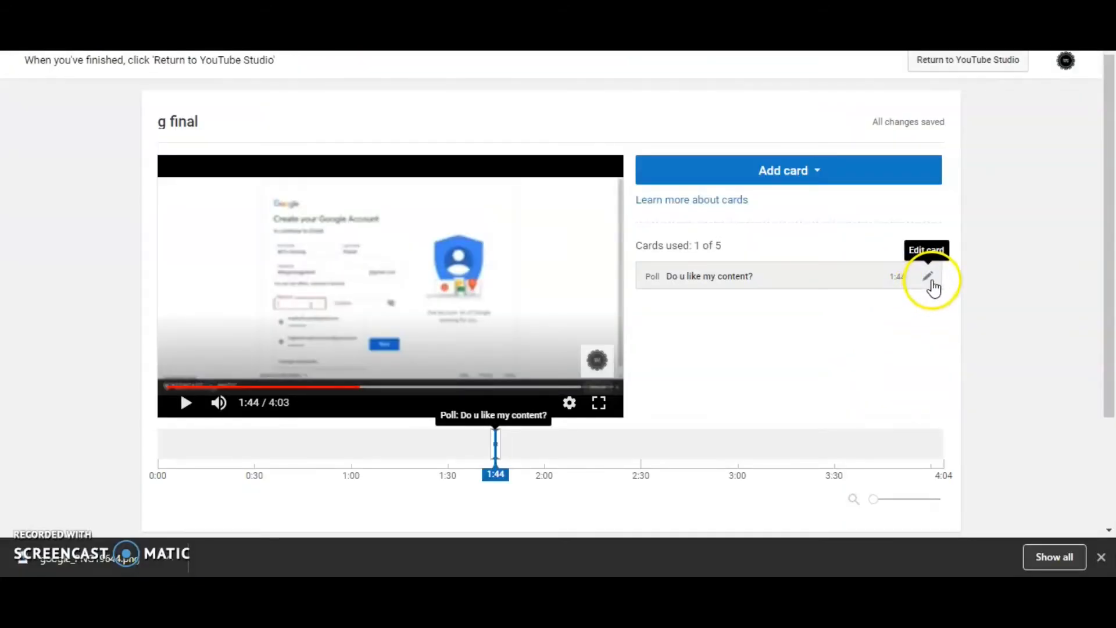
- Delete the poll card from the g final video and create a playlist card for Modern Technology
left_click(929, 278)
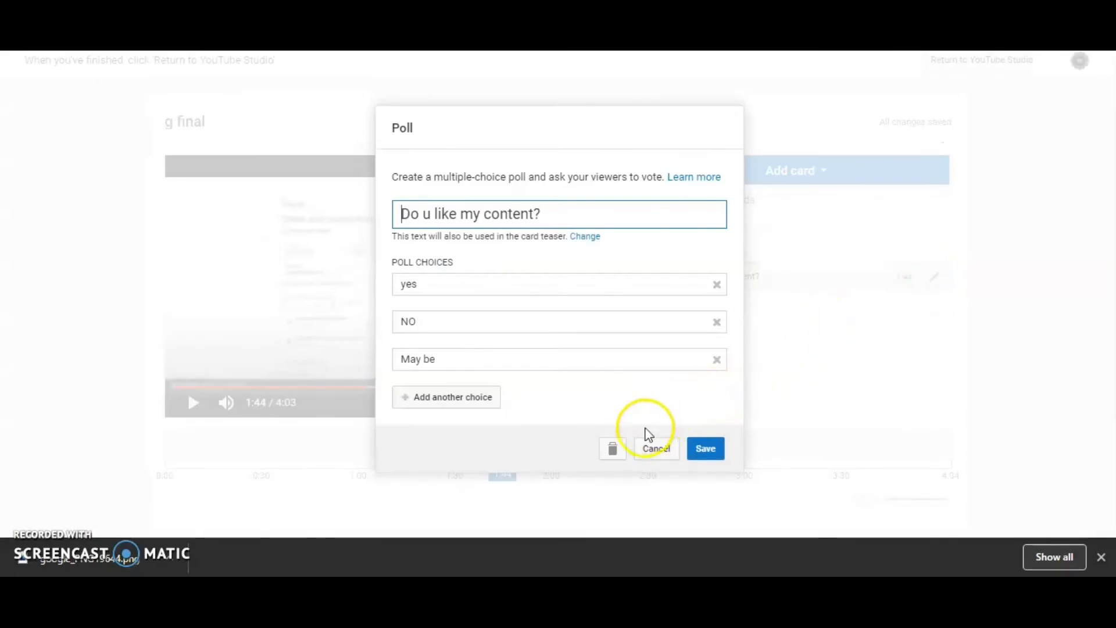
left_click(609, 447)
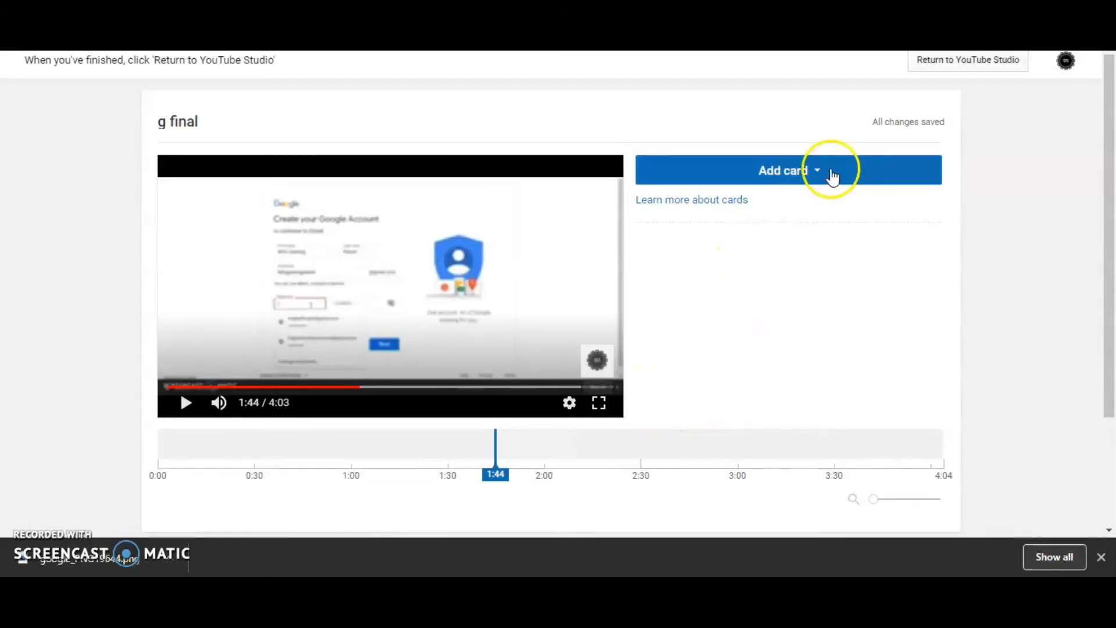
left_click(837, 175)
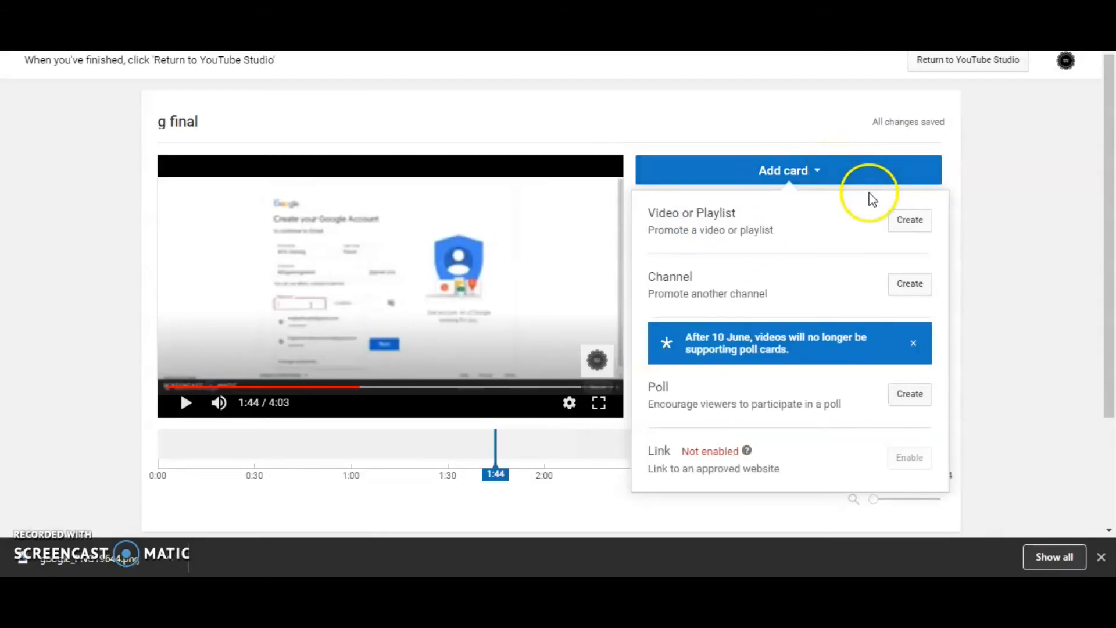
left_click(902, 219)
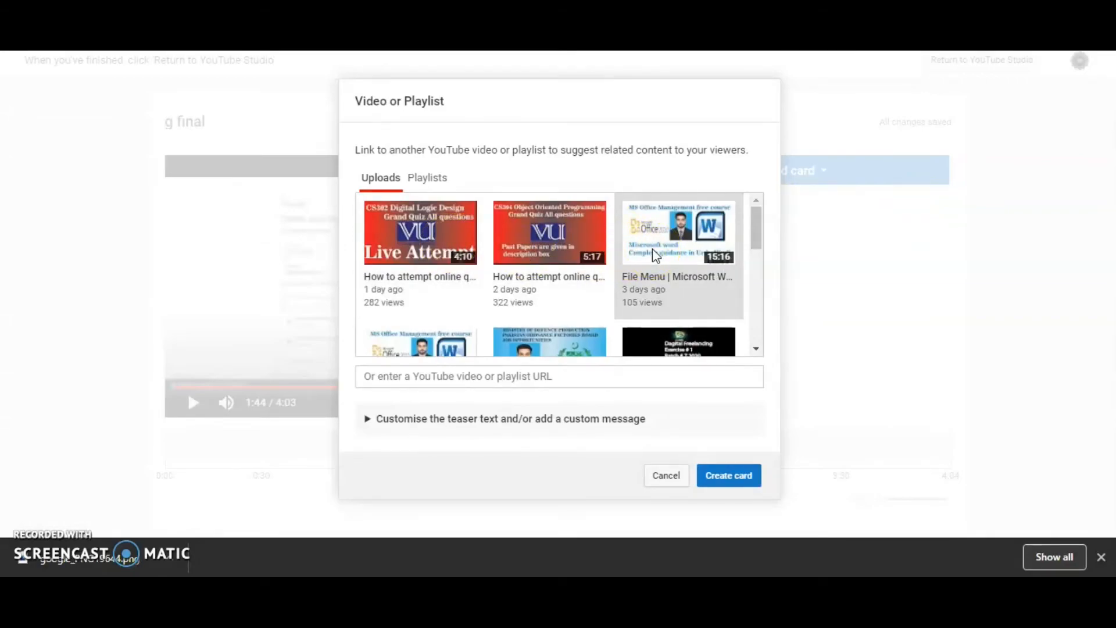
left_click(437, 179)
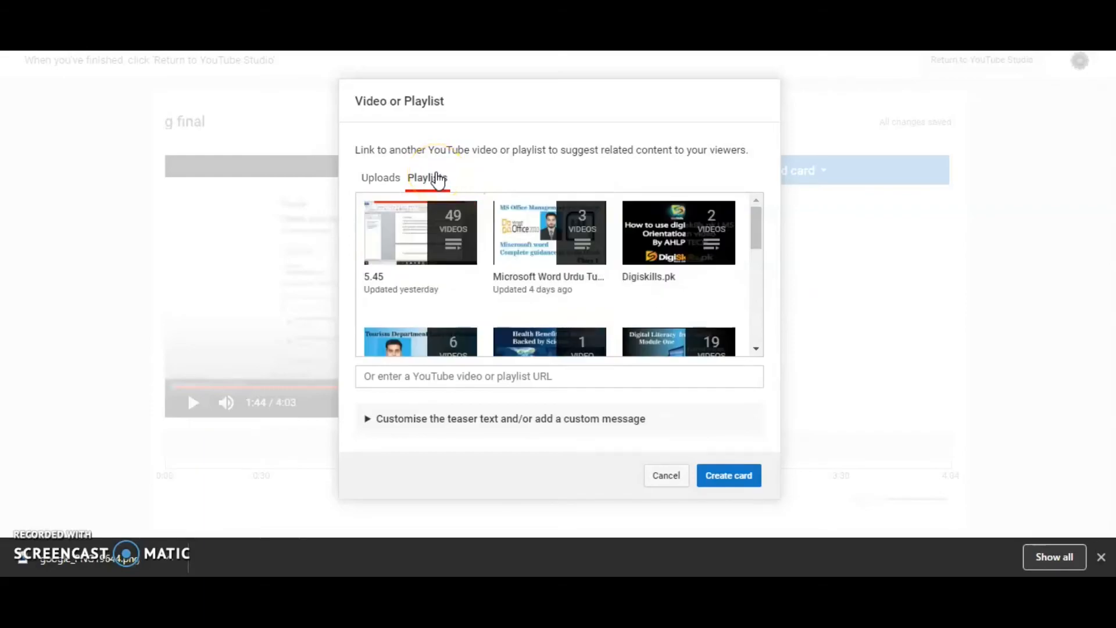
left_click_drag(755, 231, 754, 317)
left_click(561, 286)
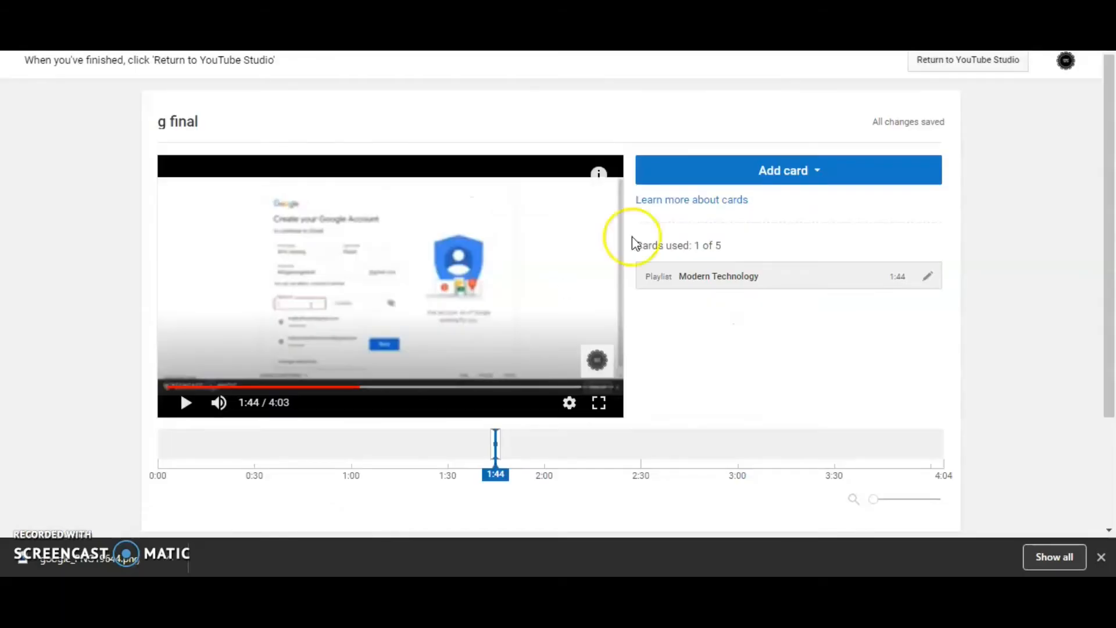
- Add video cards for the CS304 "How to attempt online quiz on VU LMS" upload and the "File Menu | Microsoft Word 2010" upload
left_click(821, 169)
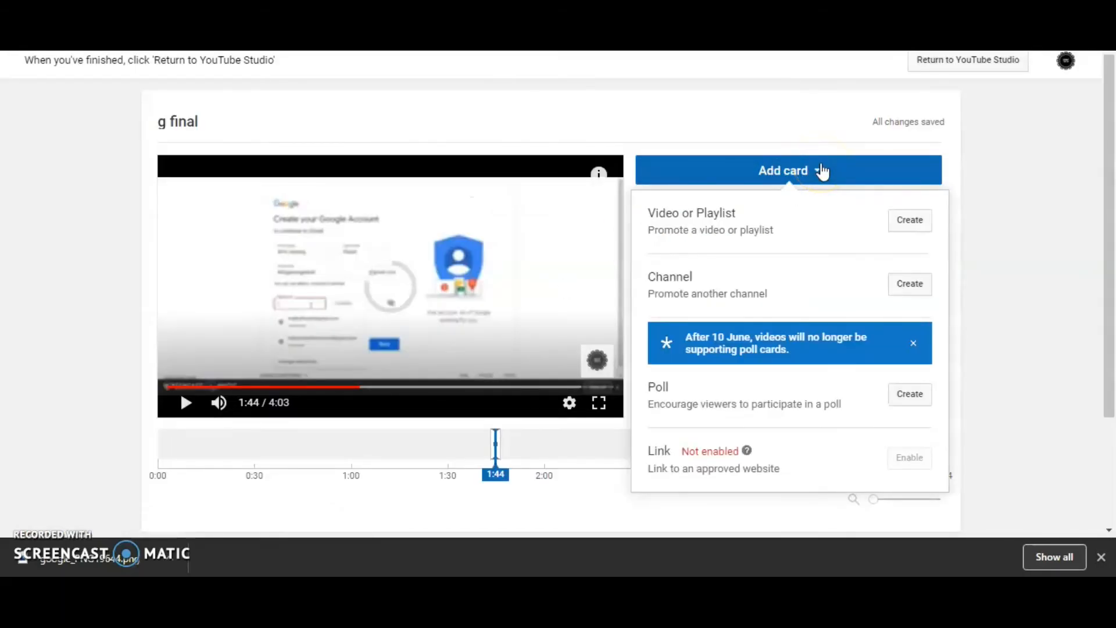
left_click(909, 221)
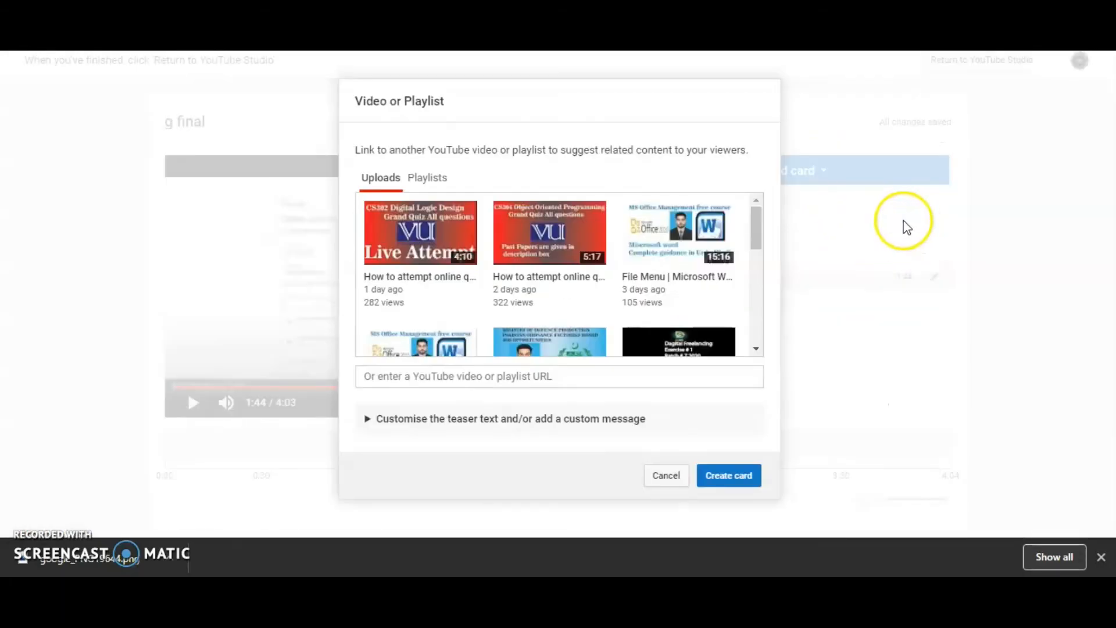
left_click(564, 227)
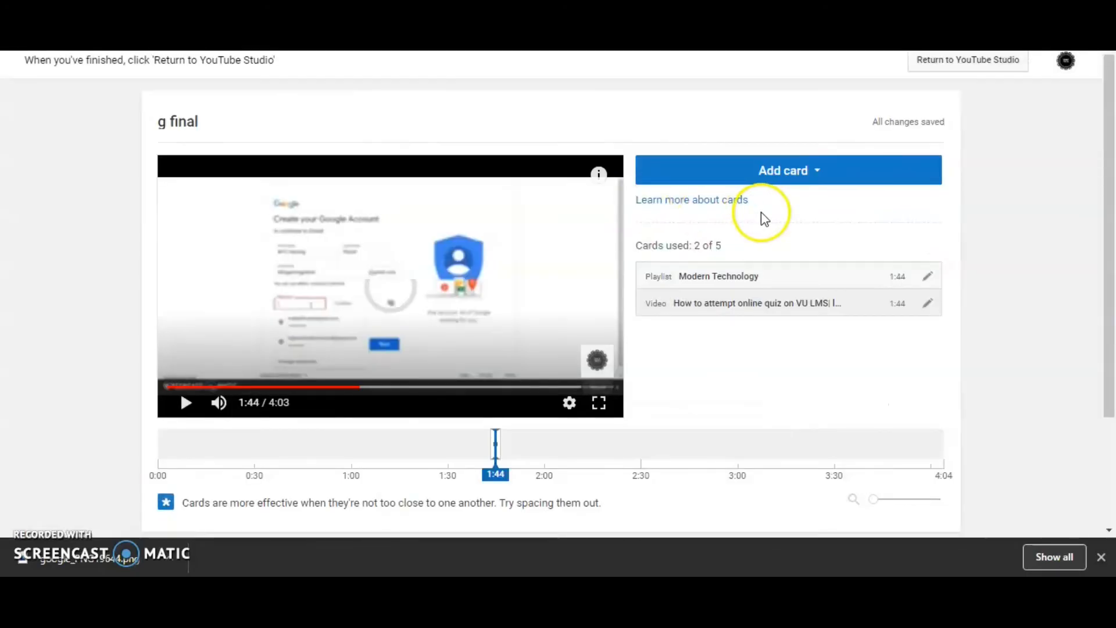
left_click(821, 172)
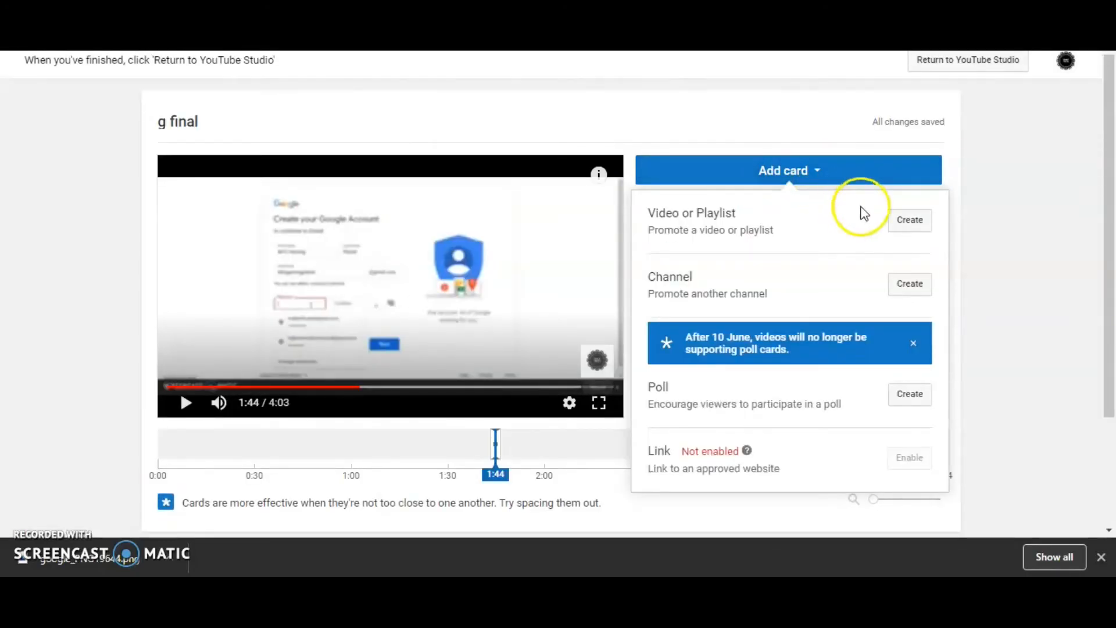
left_click(898, 221)
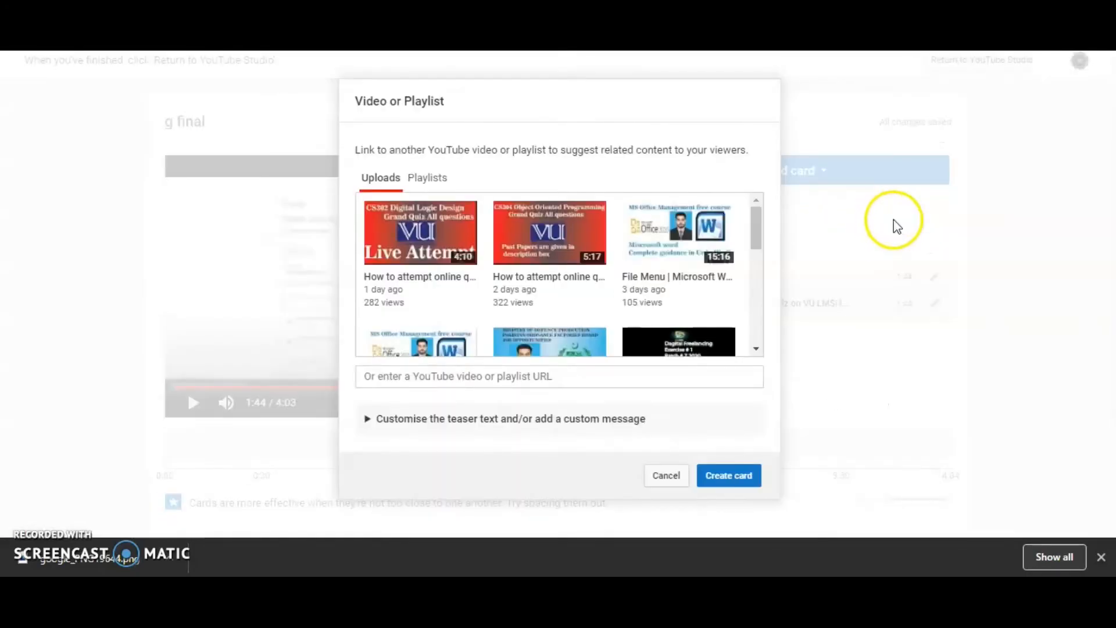
left_click(724, 255)
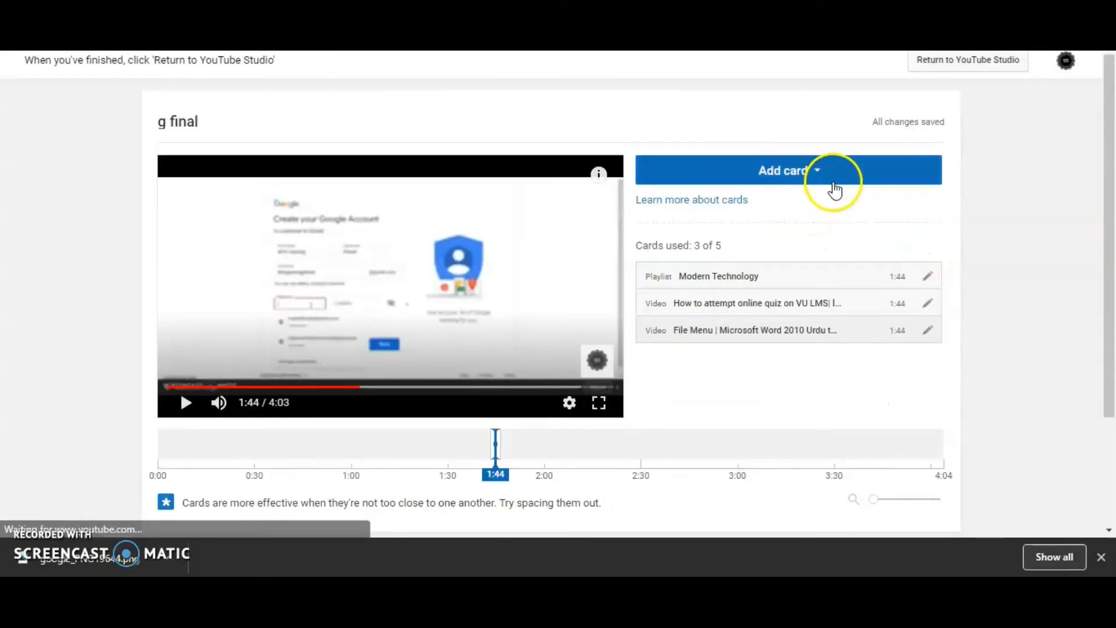
- Add video cards for the "Digiskills | Freelancing Exercise 1" and "Microsoft Word 2010 Urdu tutorials" uploads
left_click(830, 178)
left_click(905, 219)
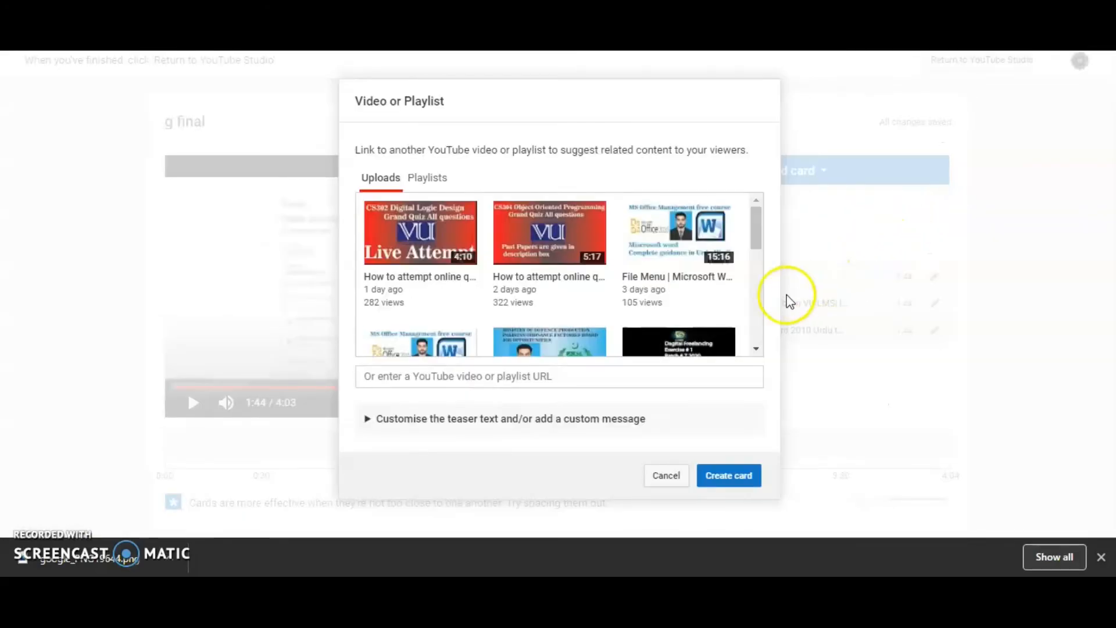
scroll(714, 334, "down", 3)
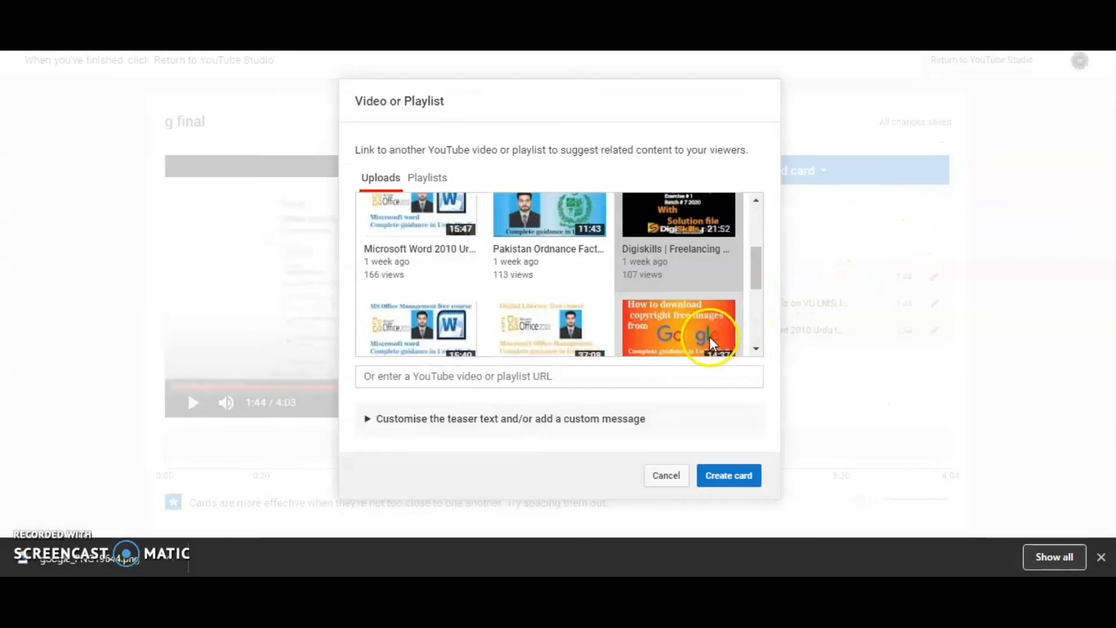
left_click(681, 242)
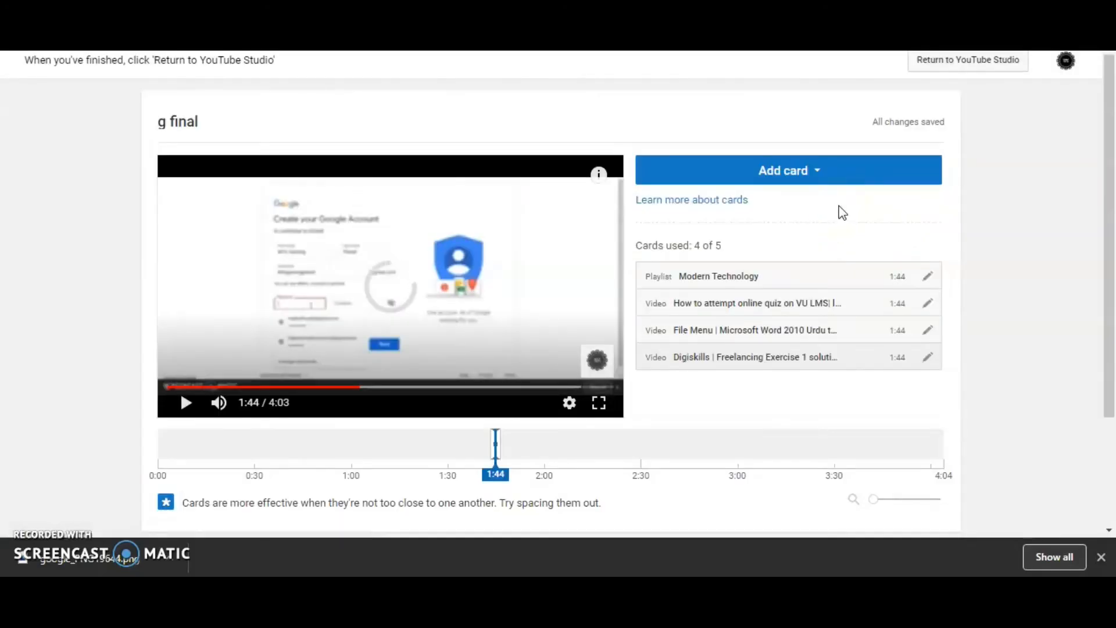
left_click(847, 175)
left_click(909, 220)
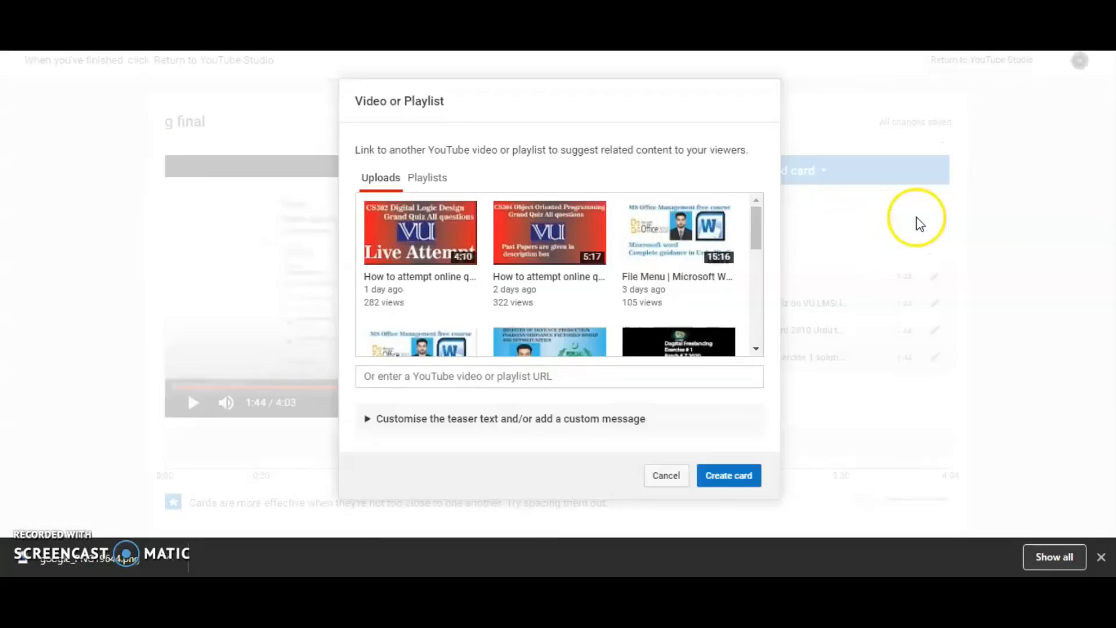
left_click_drag(756, 236, 757, 268)
double_click(416, 284)
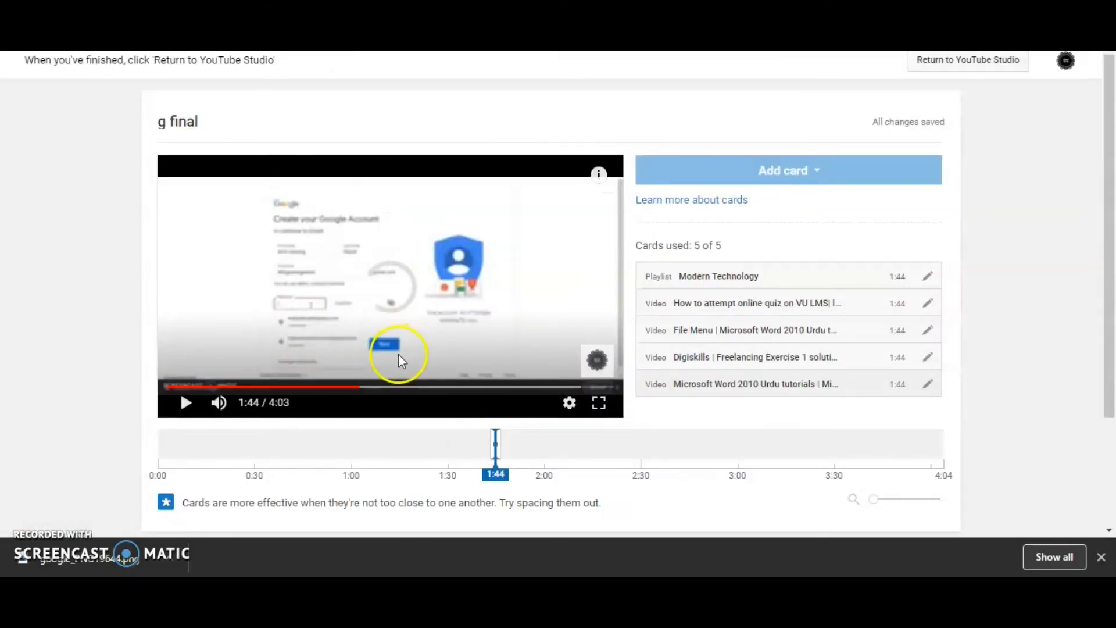
- Spread the five cards along the video timeline at 0:32, 1:05, 1:55, 2:31 and 3:29, and return to YouTube Studio
mouse_move(494, 456)
left_mouse_down()
mouse_move(261, 459)
mouse_move(262, 449)
left_mouse_up()
left_click_drag(495, 443, 370, 440)
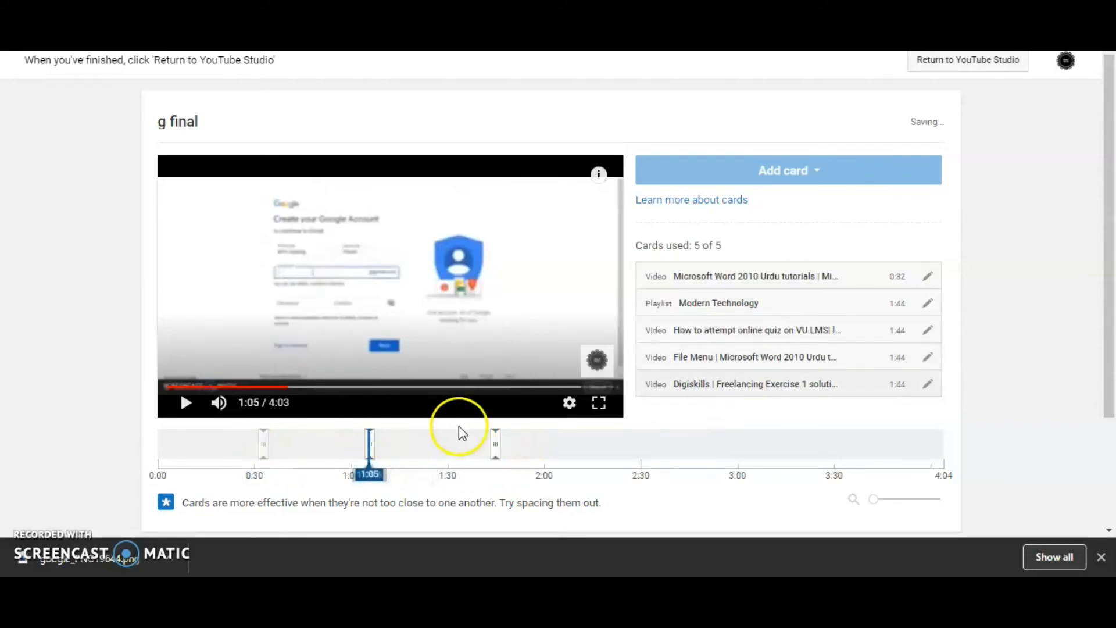
left_click_drag(491, 443, 643, 447)
left_click_drag(495, 446, 832, 447)
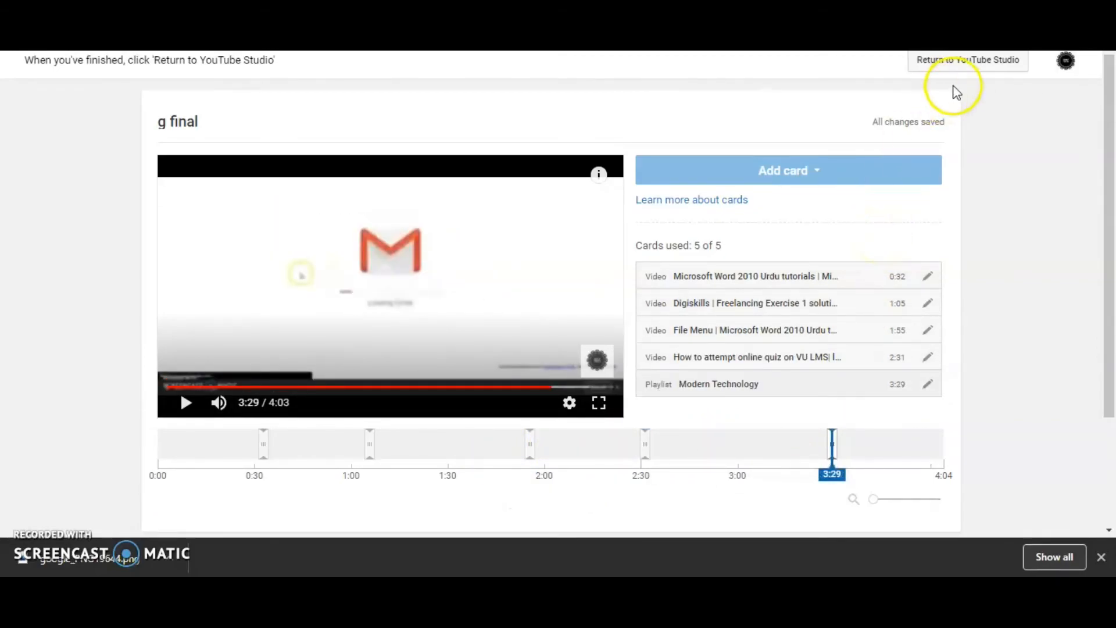
left_click(968, 70)
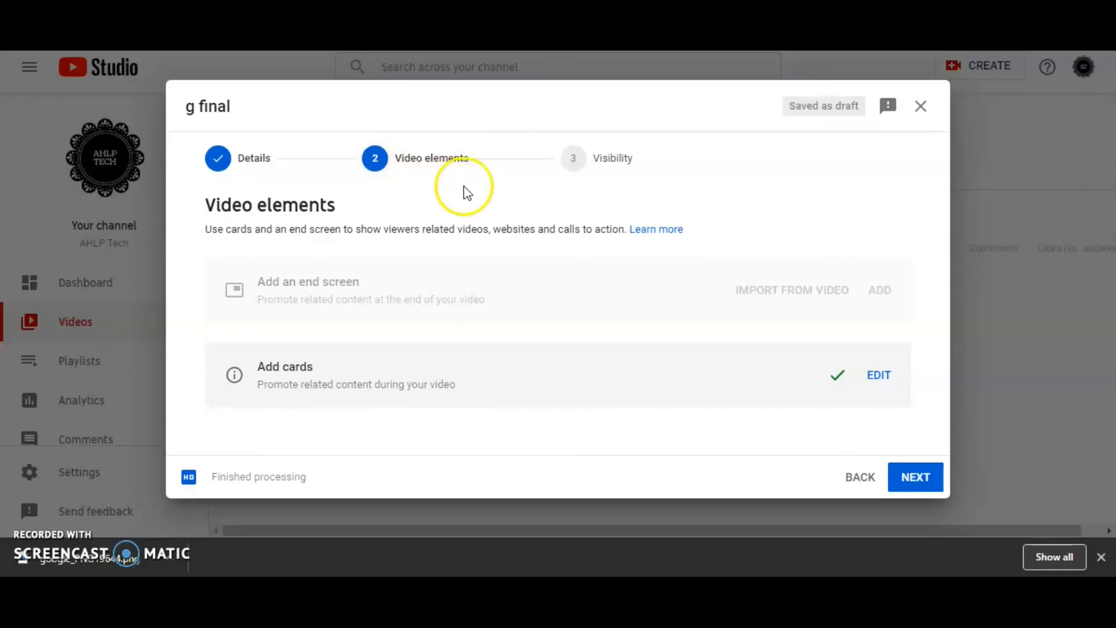
- Go back to the Details of the g final upload and select Education as the video category
left_click(269, 179)
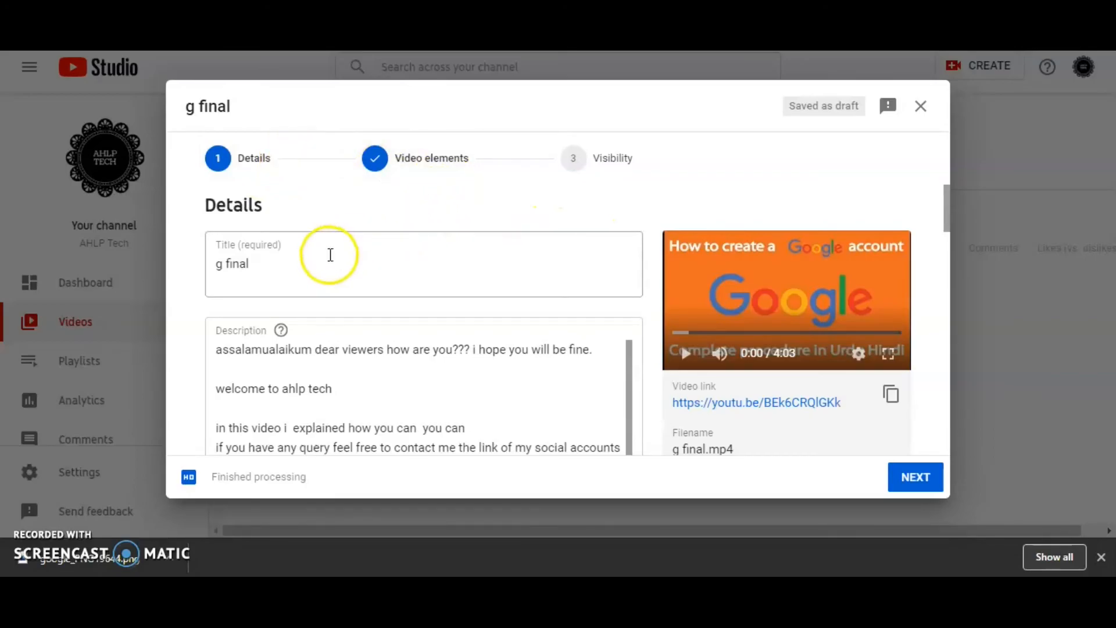
scroll(558, 319, "down", 10)
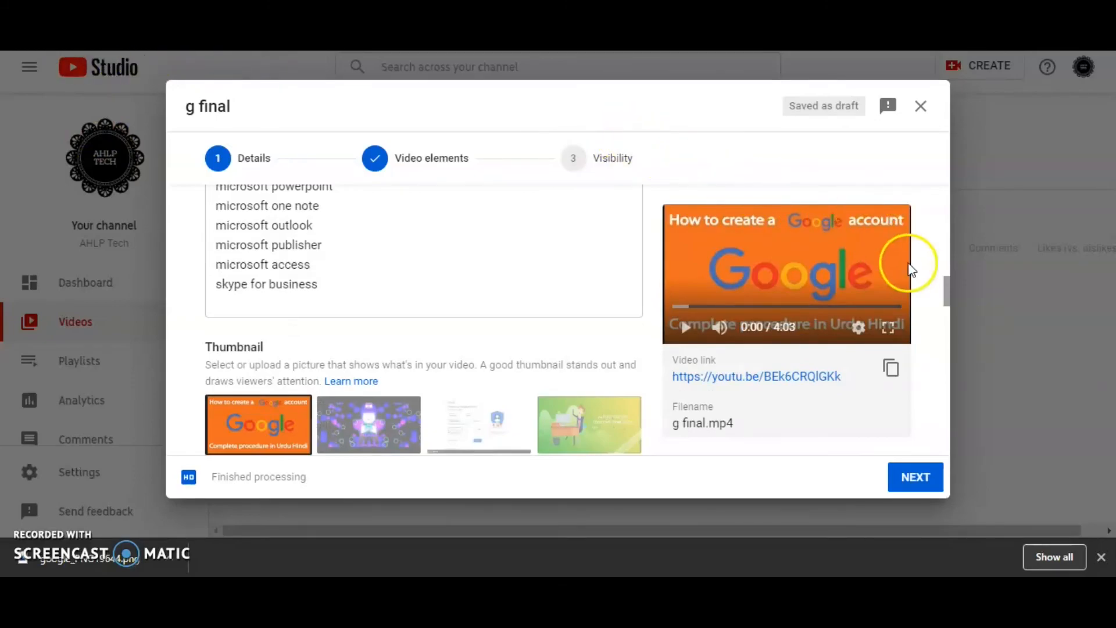
scroll(947, 288, "up", 1)
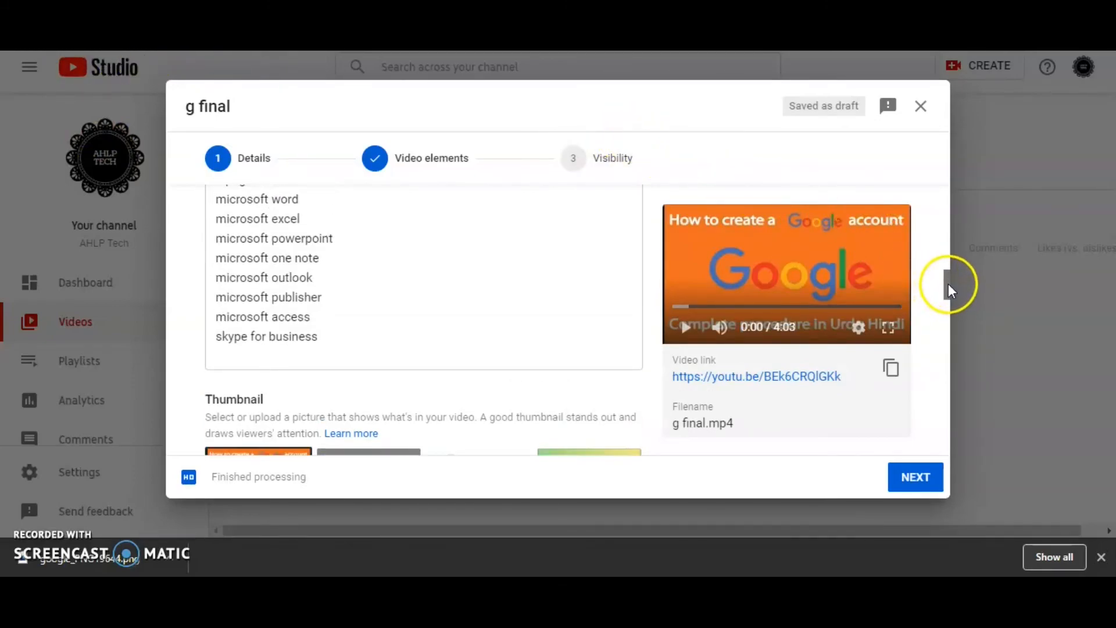
left_click_drag(948, 289, 946, 369)
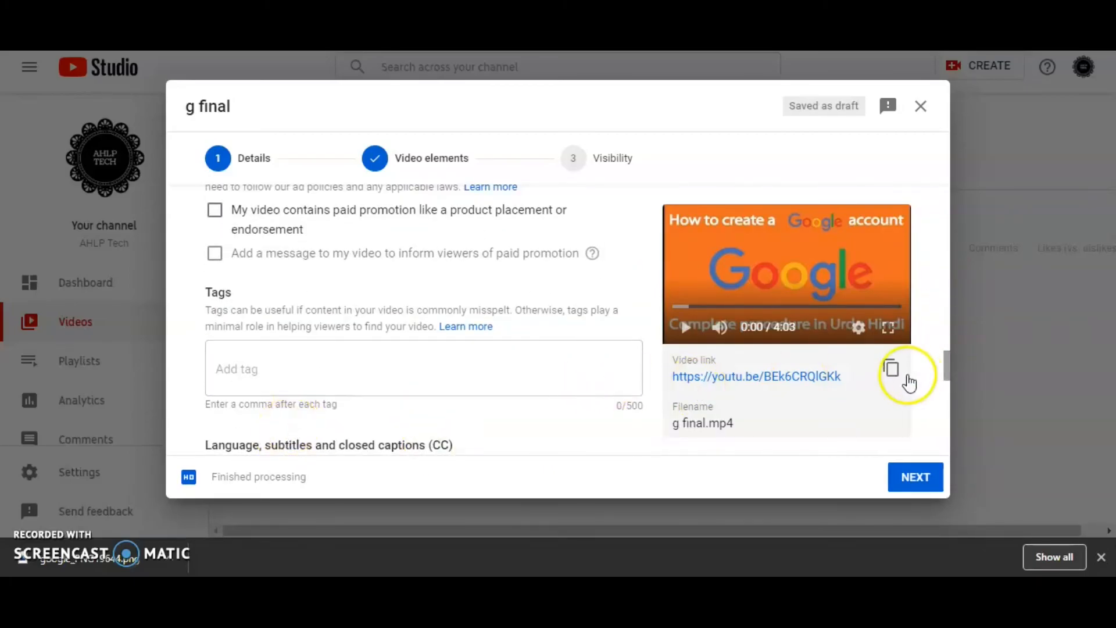
left_click_drag(947, 375, 936, 448)
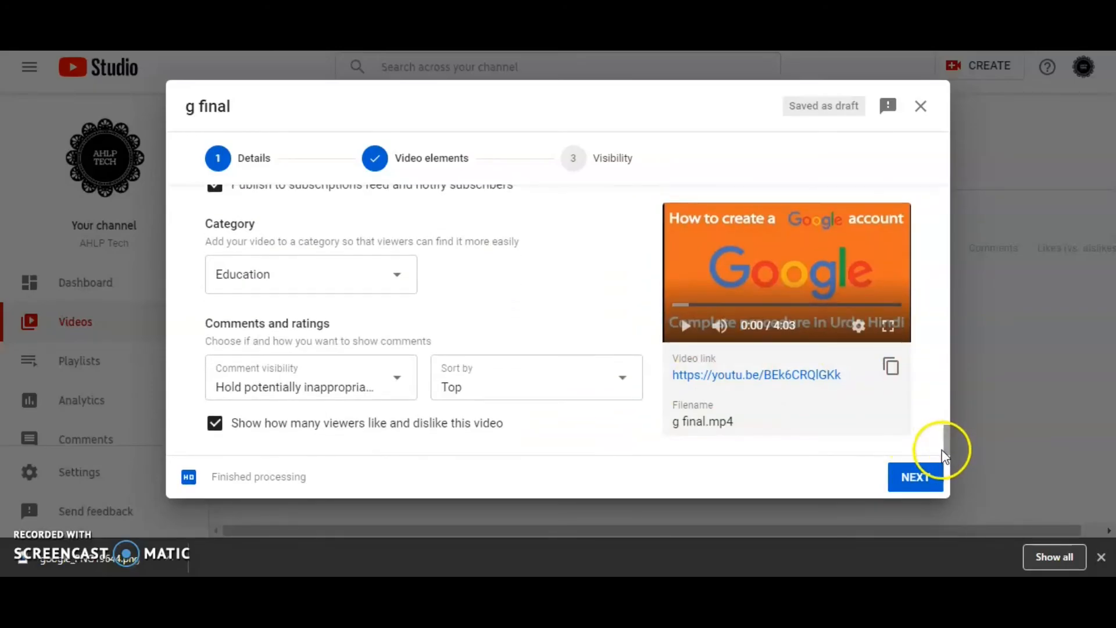
left_click(331, 275)
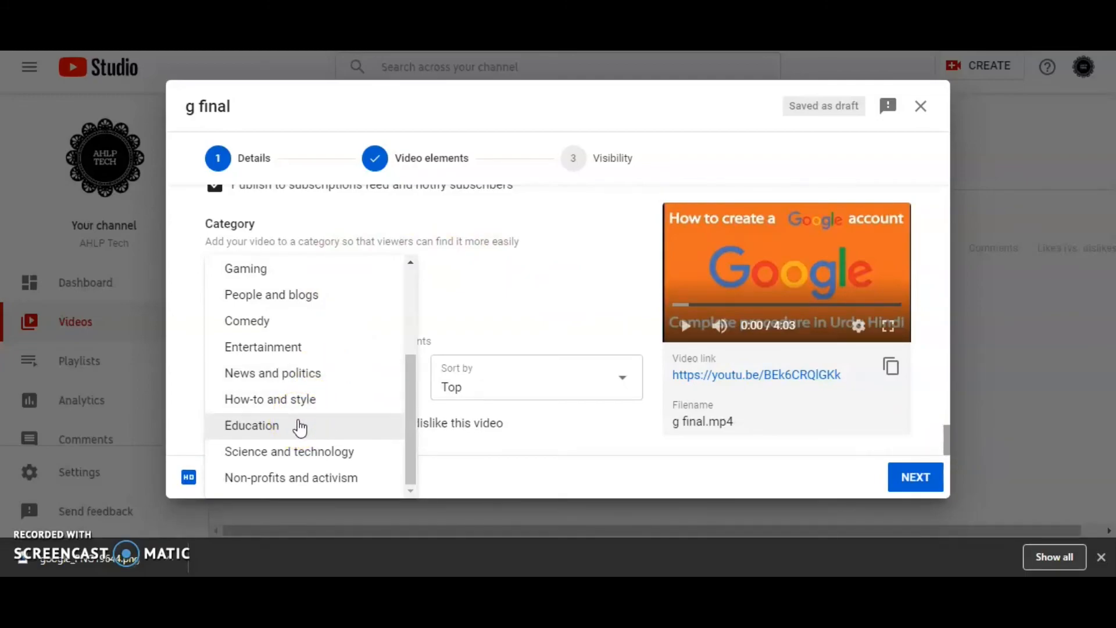
left_click(300, 428)
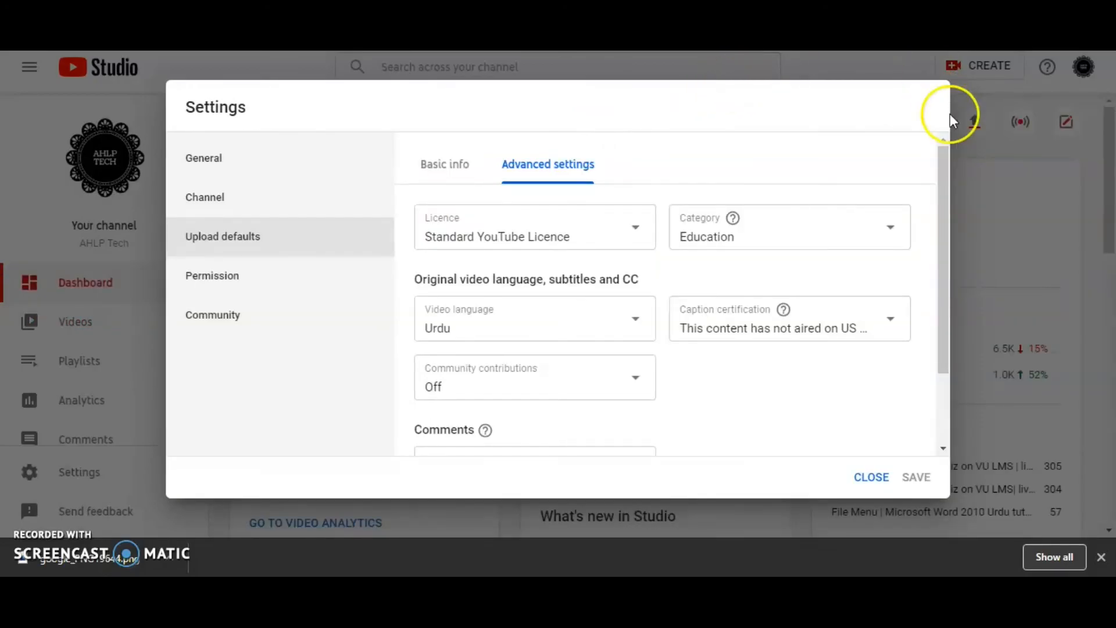
- Close the upload default settings, open the AHLP Tech channel page and enter YouTube Studio from it
left_click(870, 475)
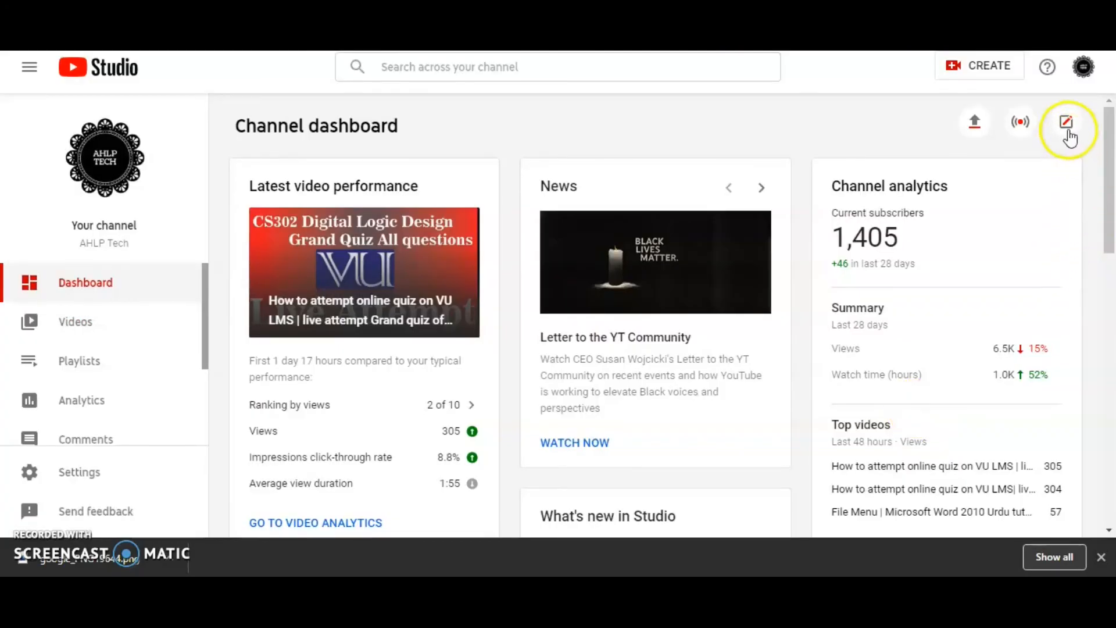
left_click(1082, 67)
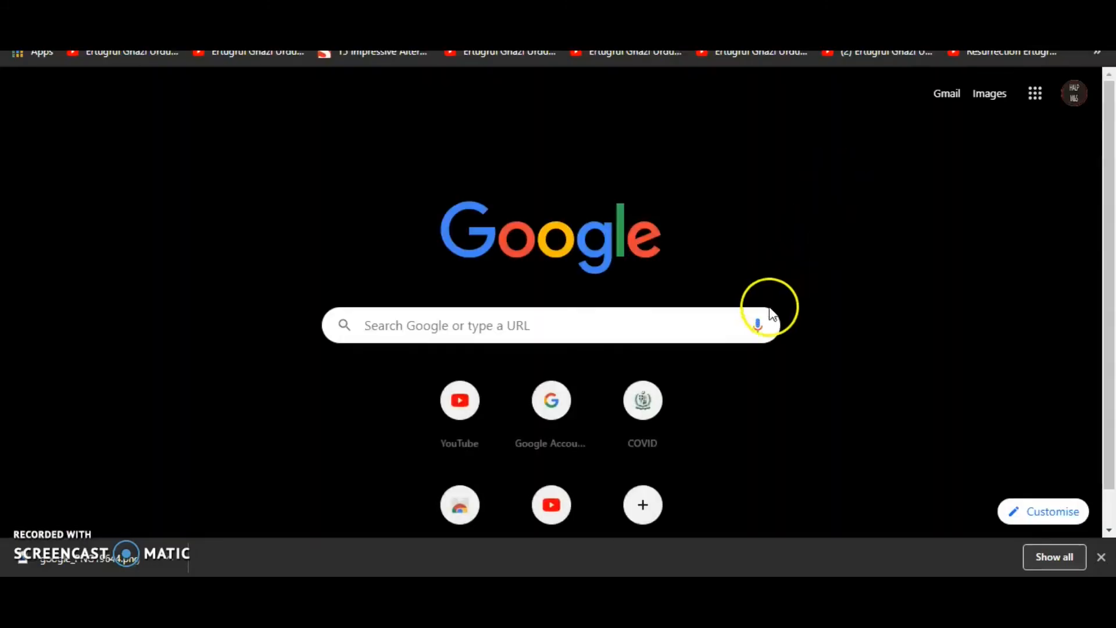
left_click(551, 491)
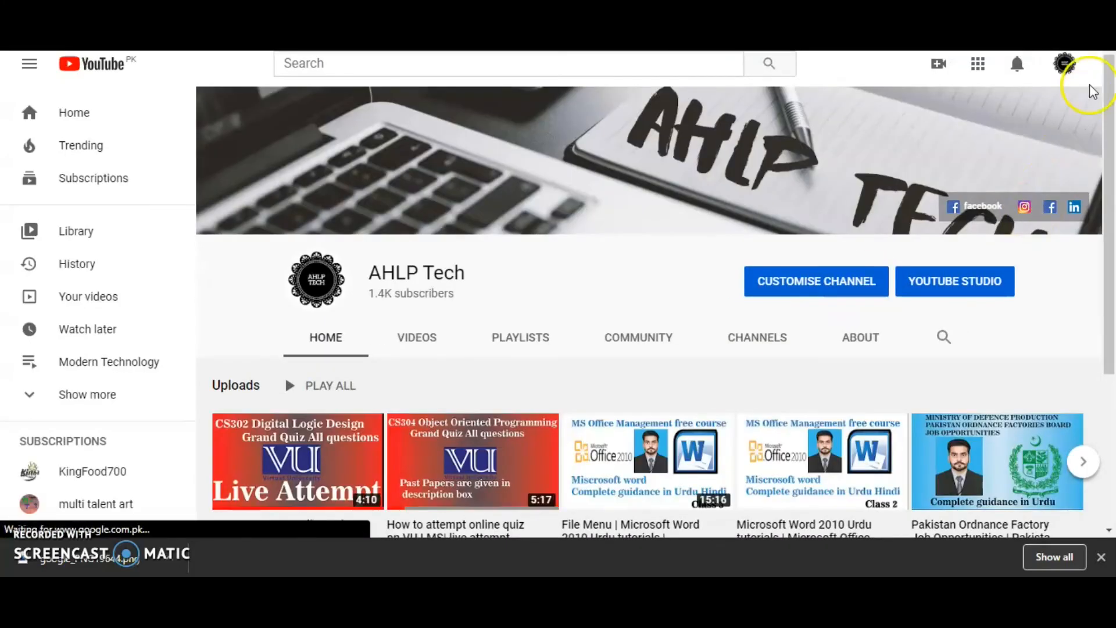
left_click(1065, 64)
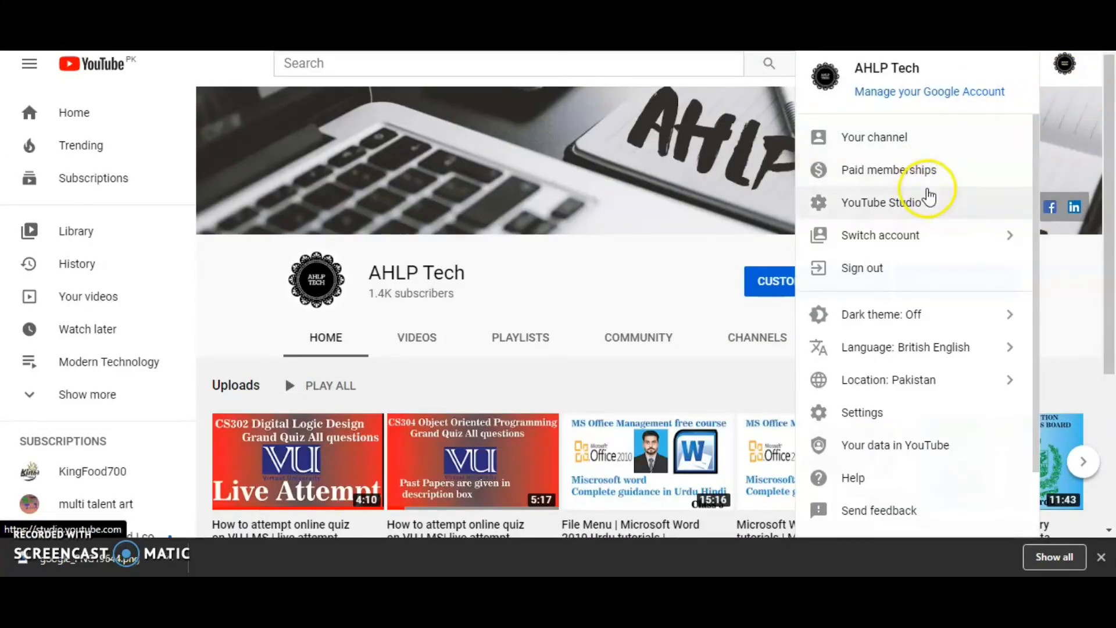
left_click(706, 278)
left_click(962, 281)
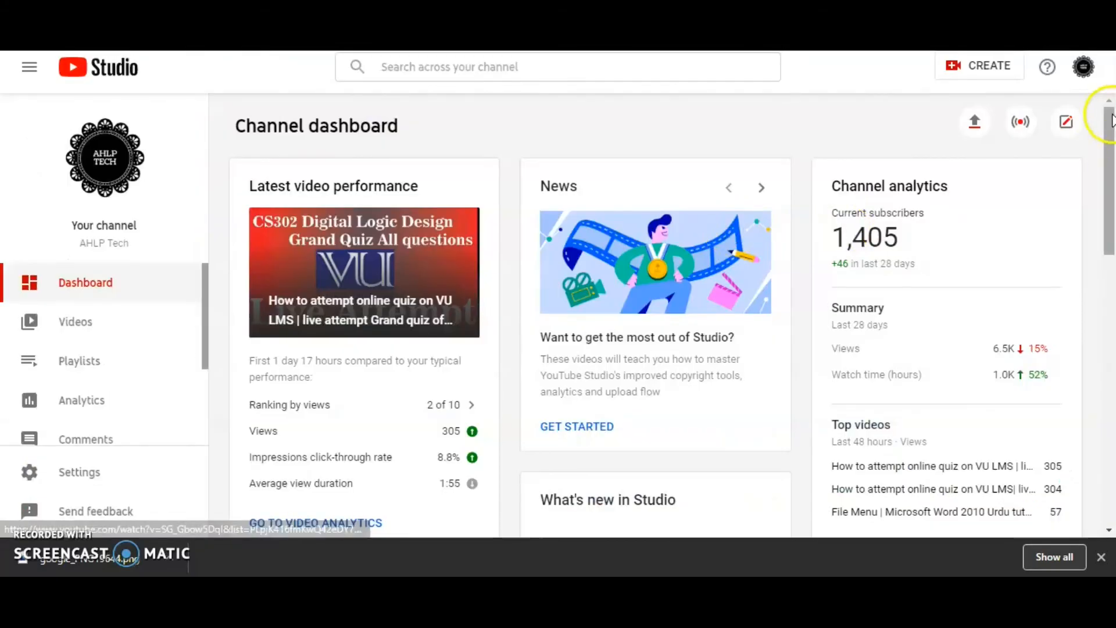
- Open the Studio account options, shrink the browser window and go back to the AHLP Tech channel page
left_click(1082, 69)
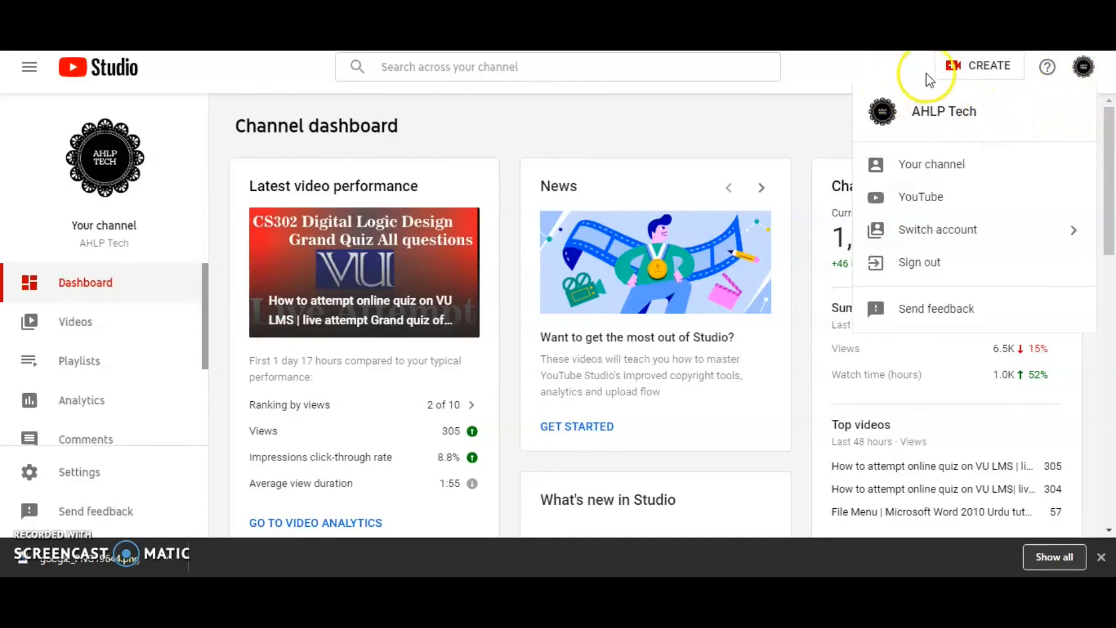
left_click(1067, 8)
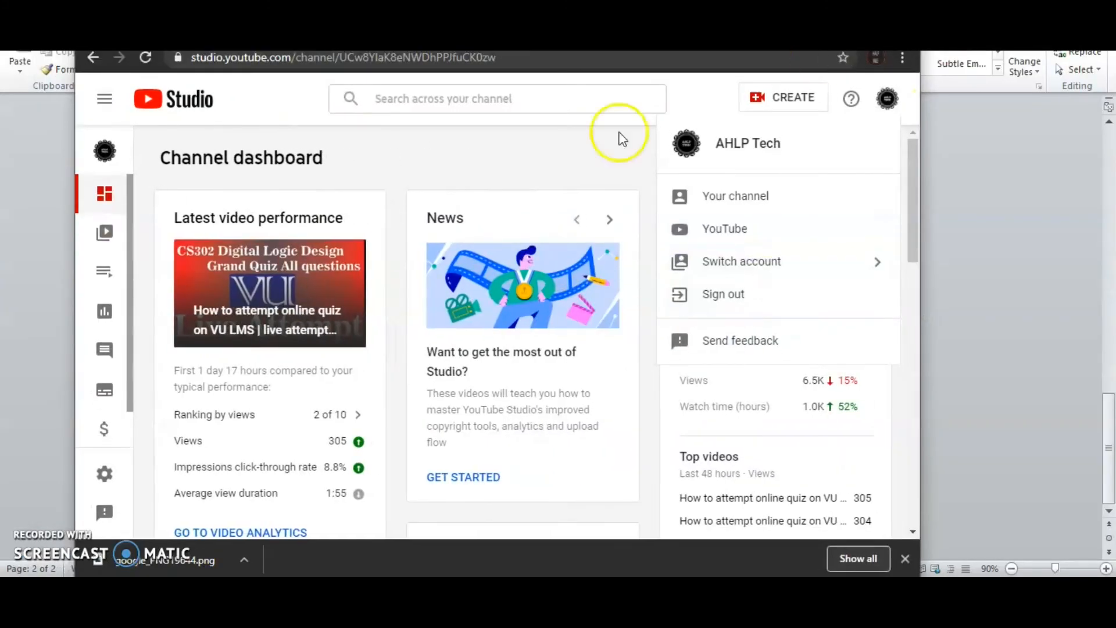
left_click(94, 61)
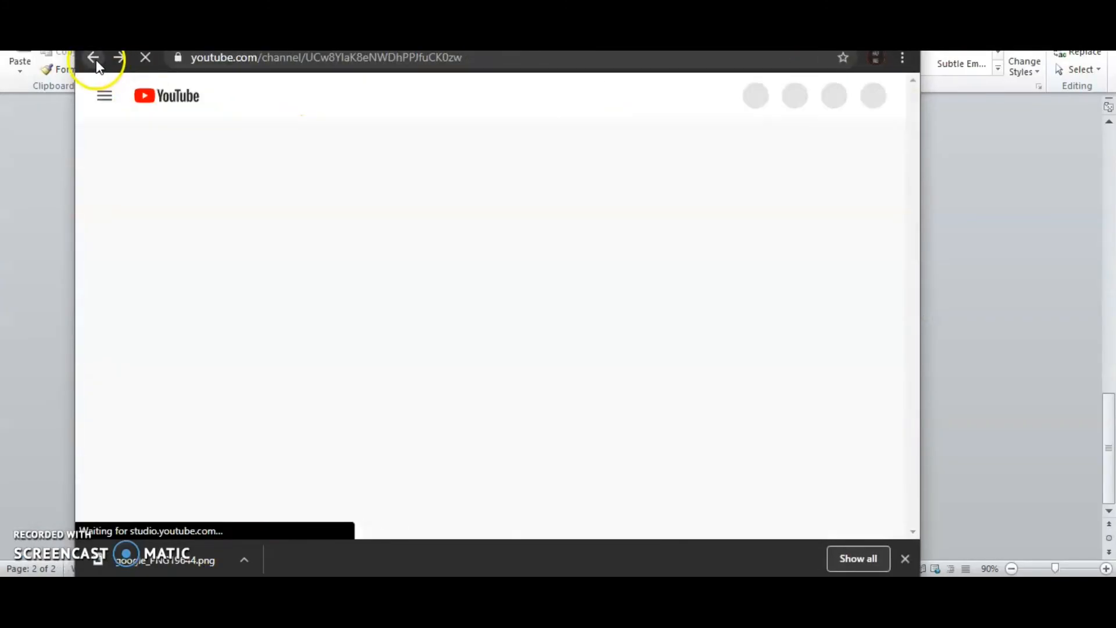
- Enter YouTube Studio for the AHLP Tech channel, enlarge the browser window to full size and open the Studio settings
left_click(747, 308)
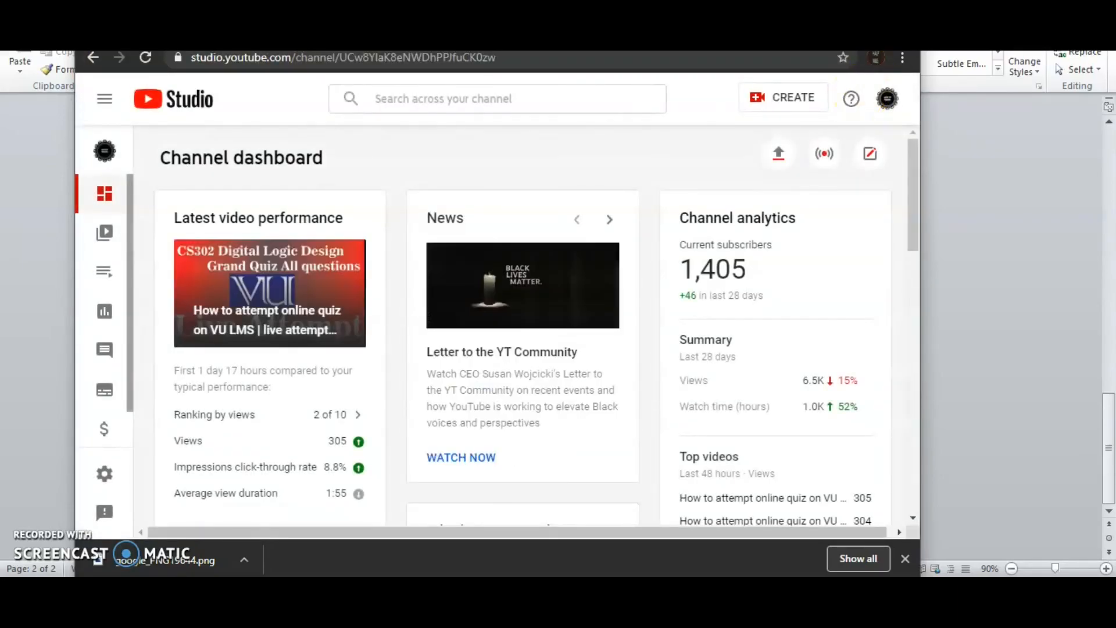
key("F11")
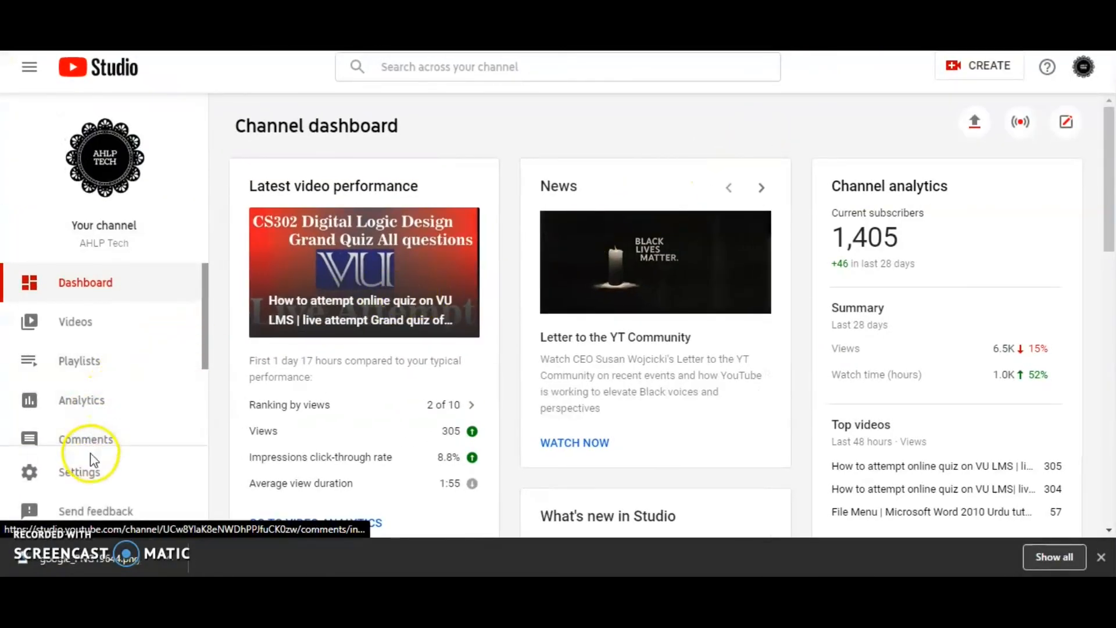
left_click(86, 471)
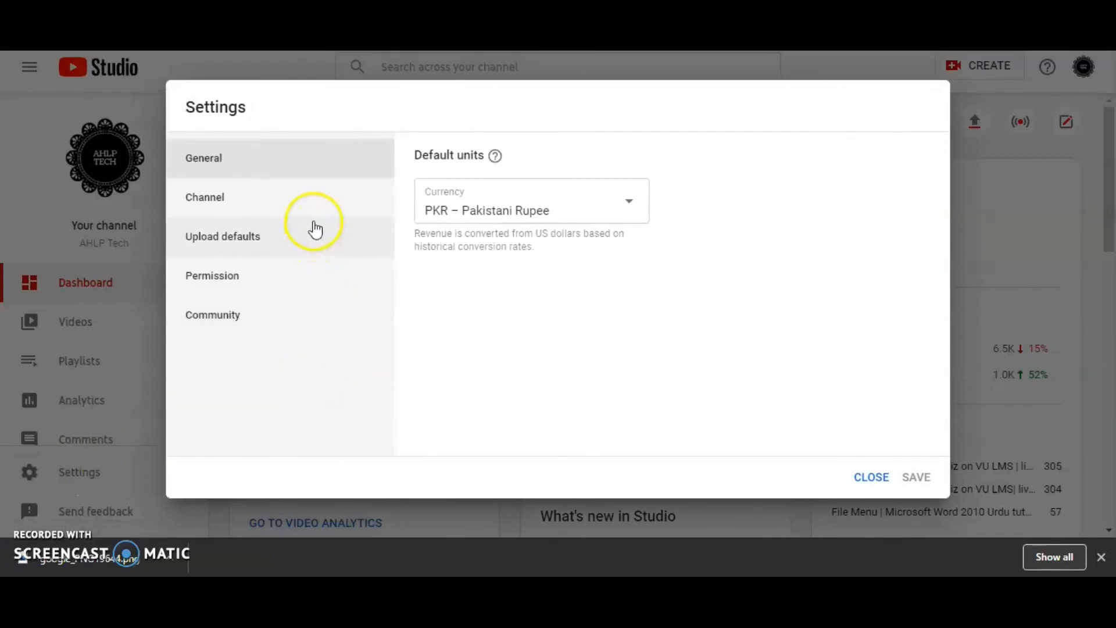
- Choose Education as the category in the advanced upload defaults and close the settings without saving
left_click(312, 216)
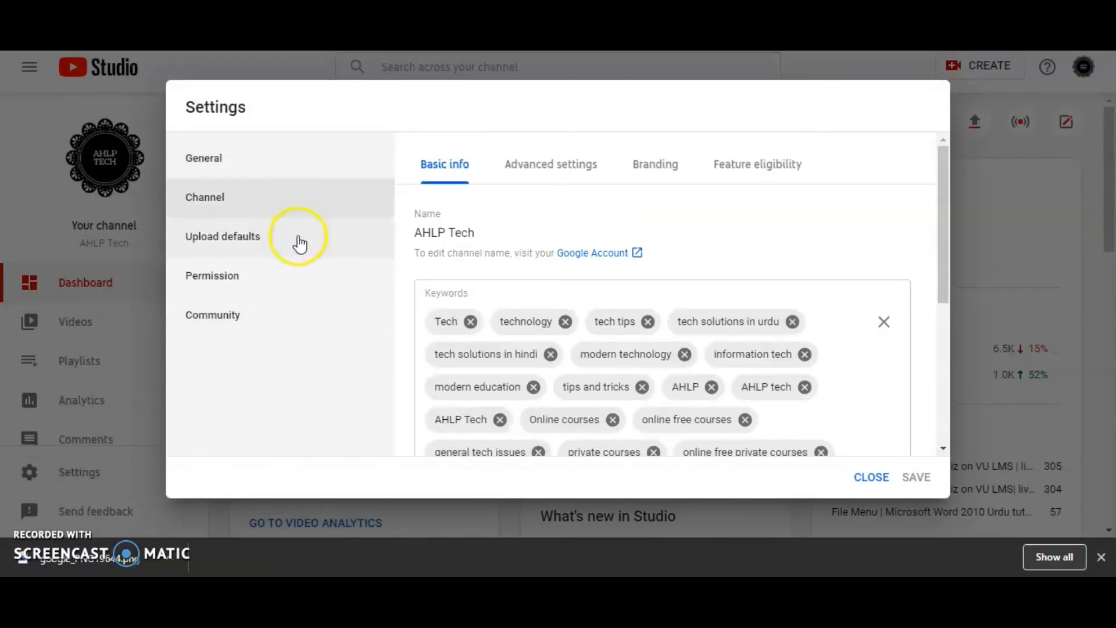
left_click(299, 239)
left_click(531, 180)
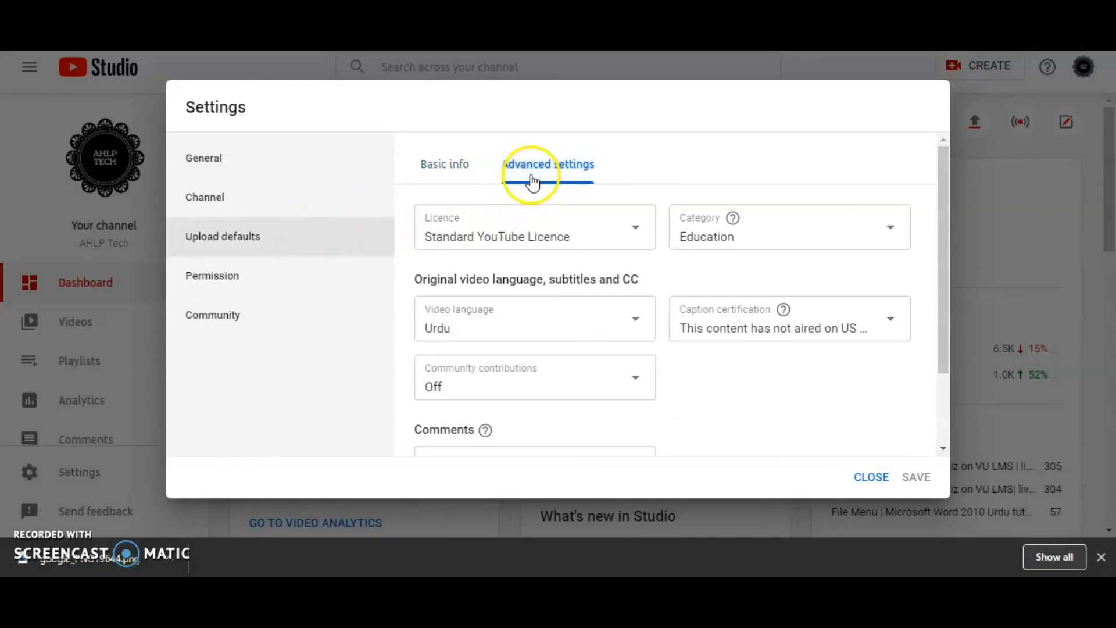
left_click(738, 230)
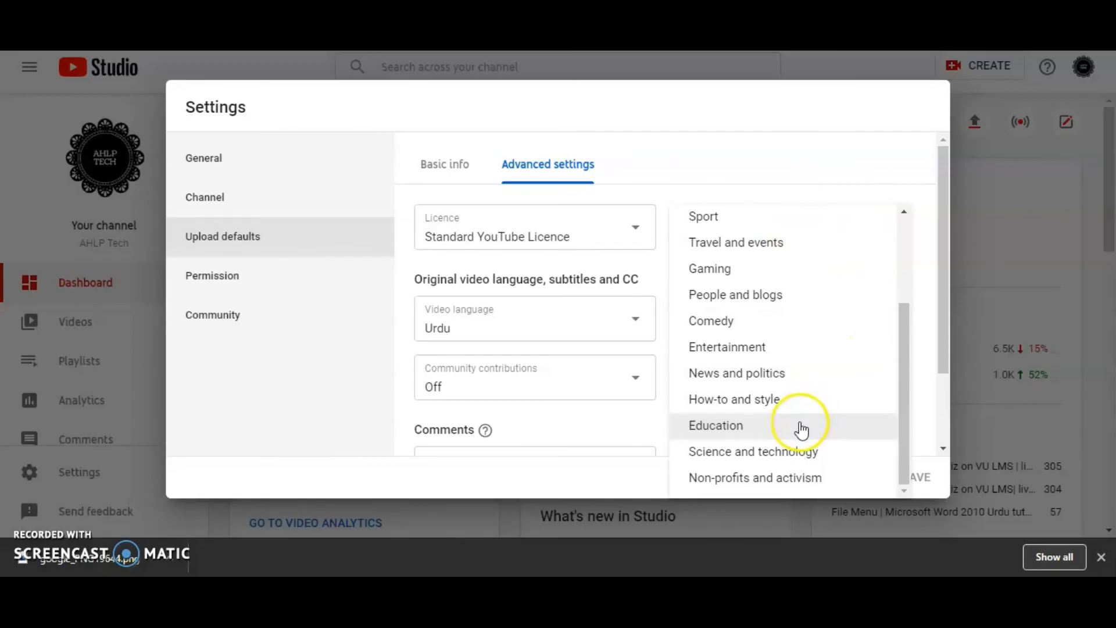
left_click(800, 428)
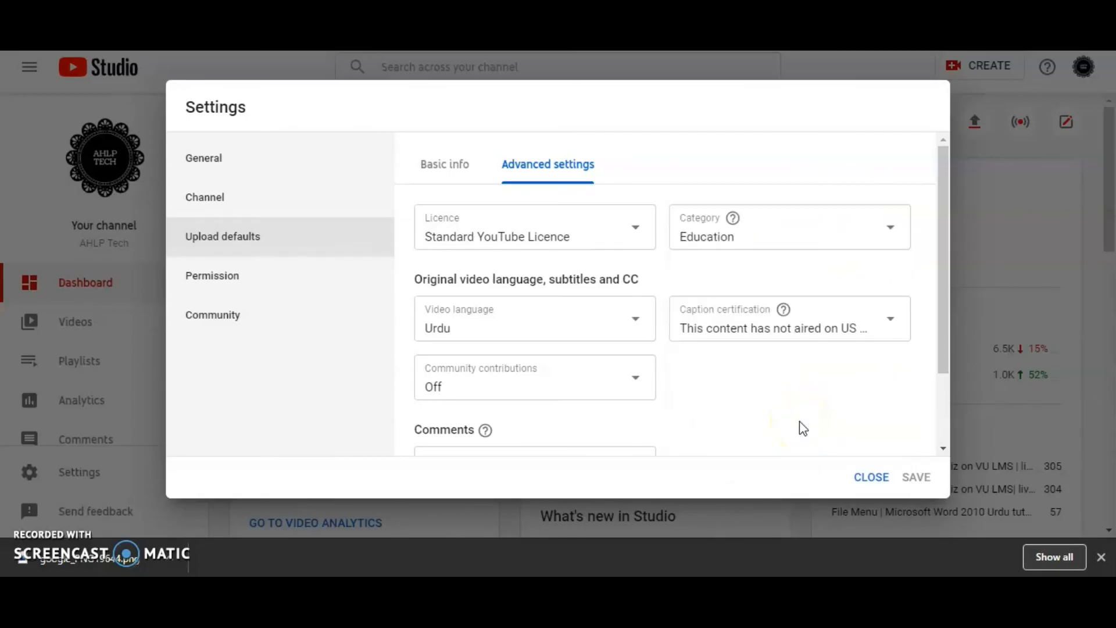
left_click(878, 478)
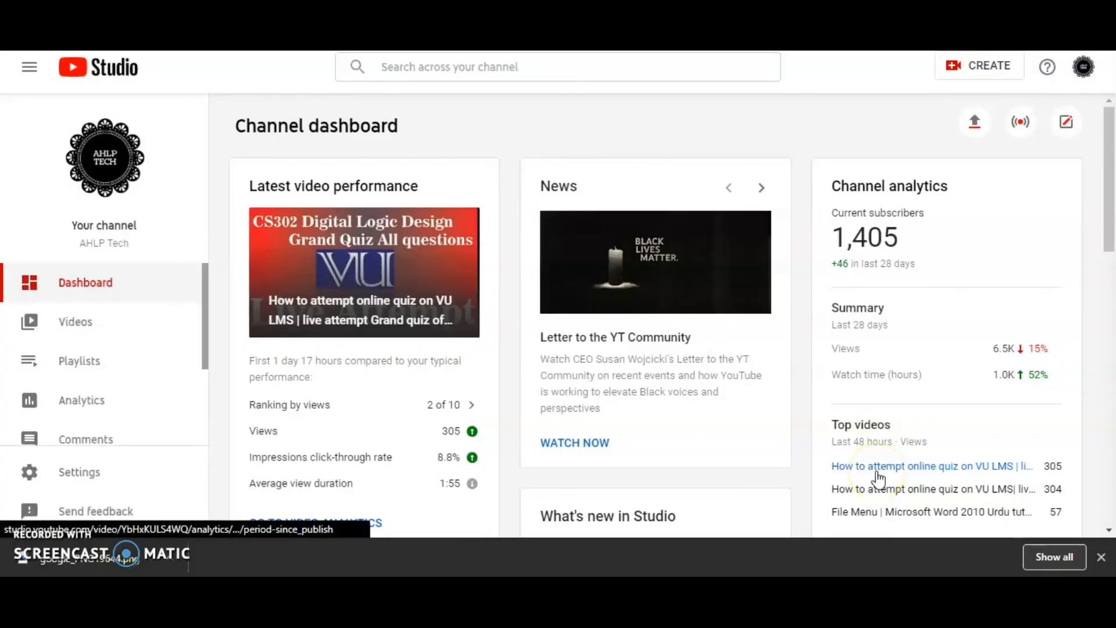